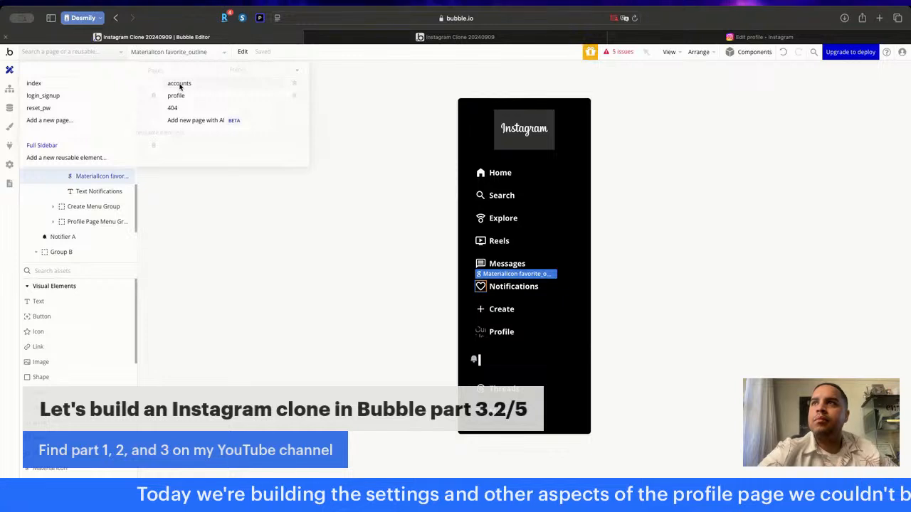
- Open the accounts page's workflows and add a "Page is loaded" event
click(180, 85)
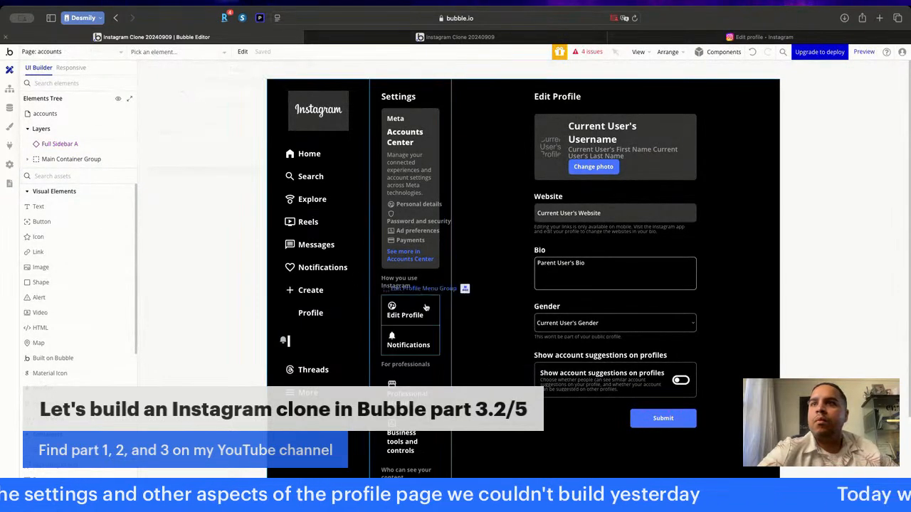
click(10, 90)
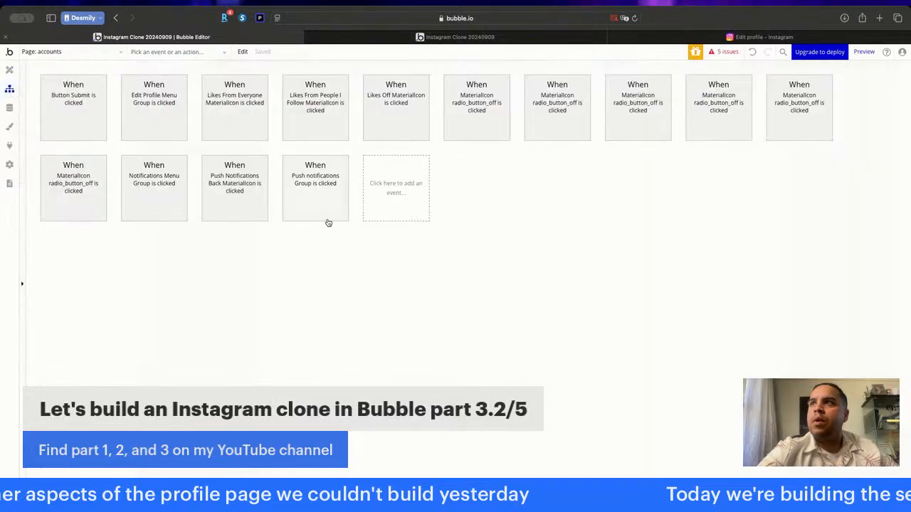
click(401, 184)
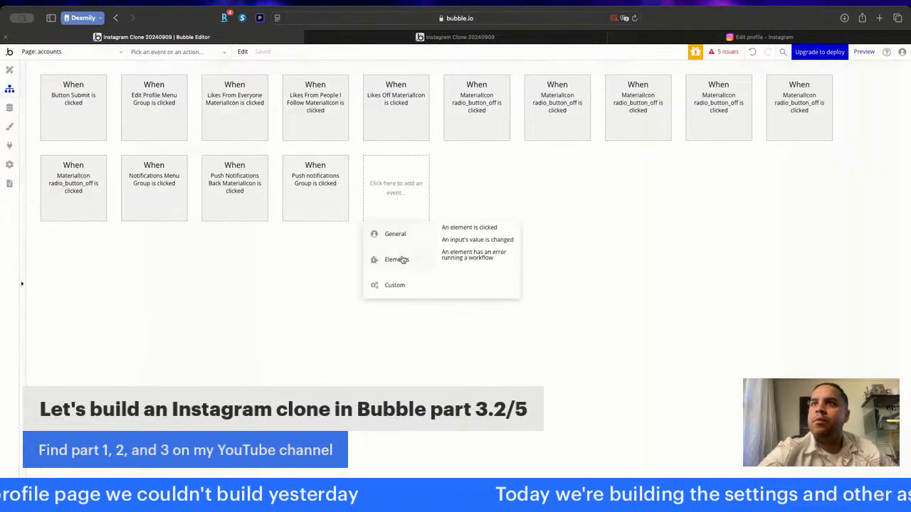
click(479, 254)
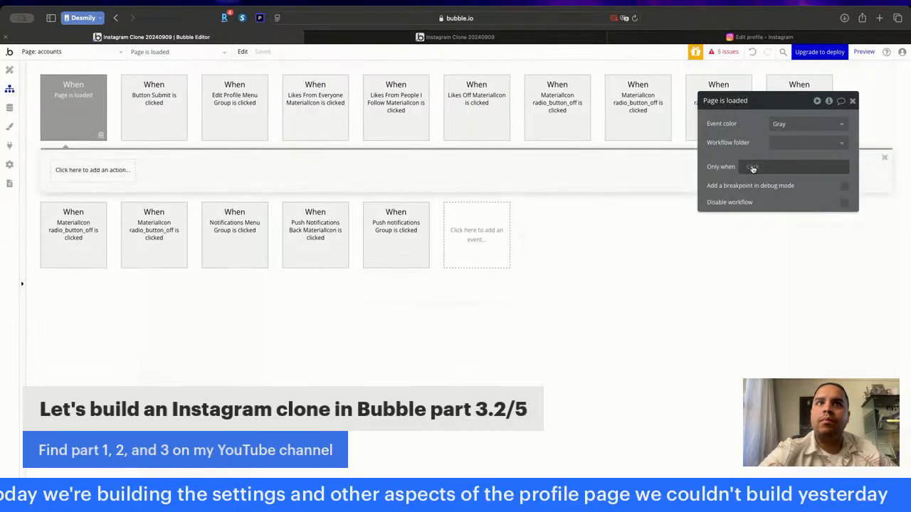
- Restrict the page-load event to run only when the text parameter "type" from the page URL is "edit-profile"
click(752, 168)
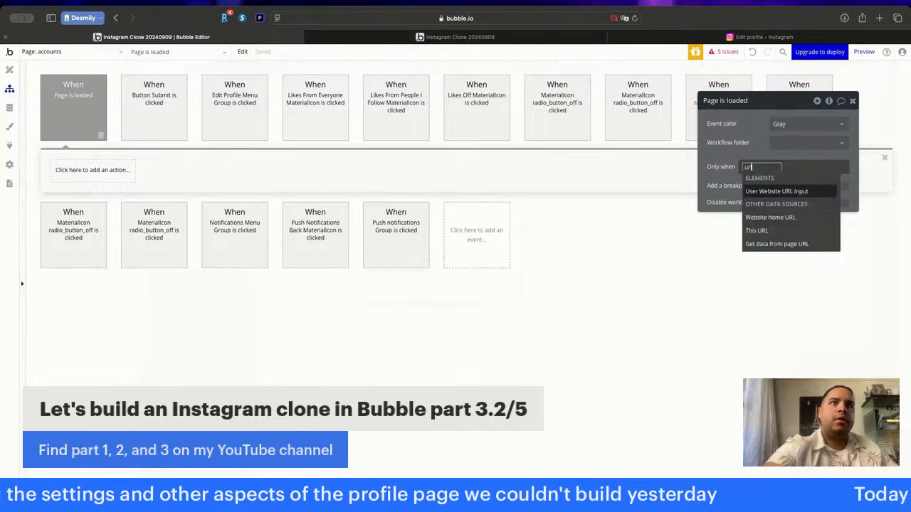
click(768, 243)
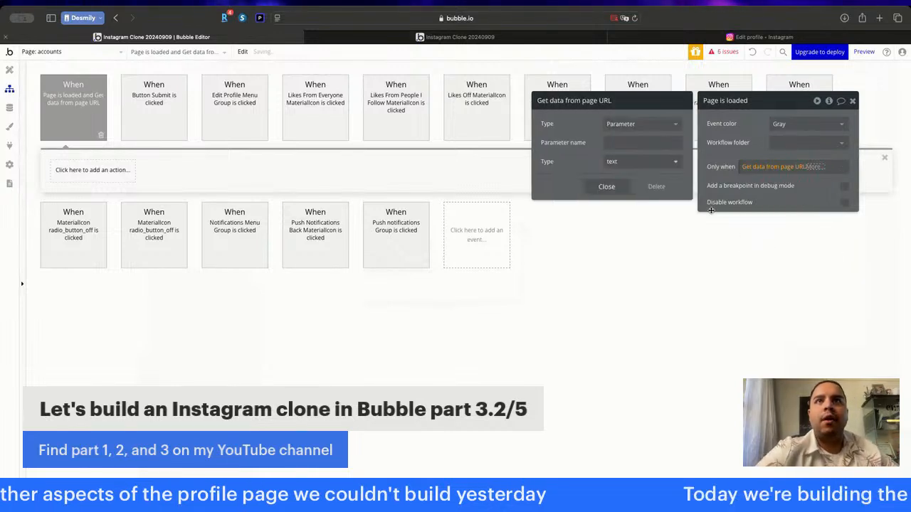
click(646, 146)
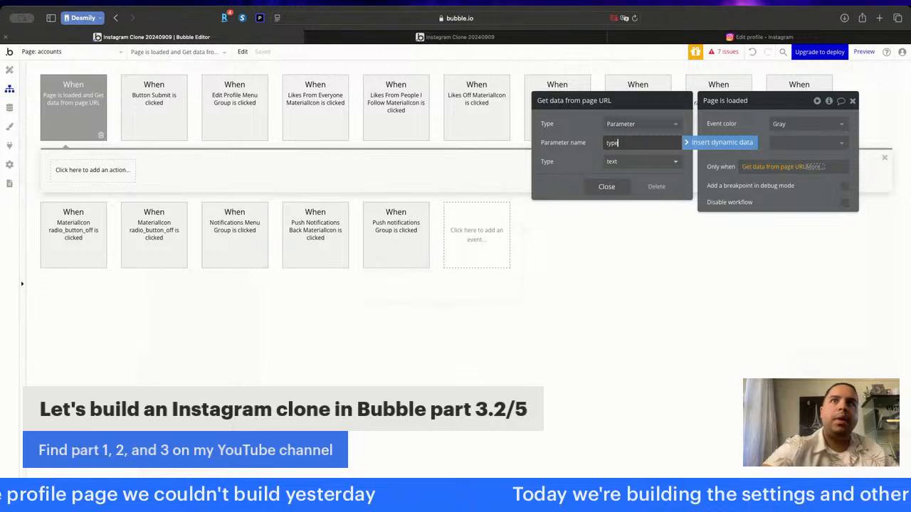
click(732, 167)
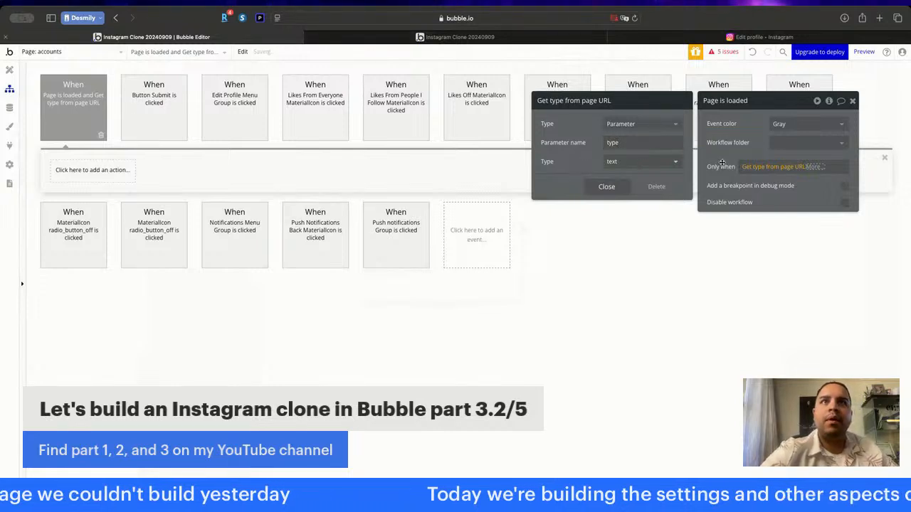
click(815, 168)
click(819, 194)
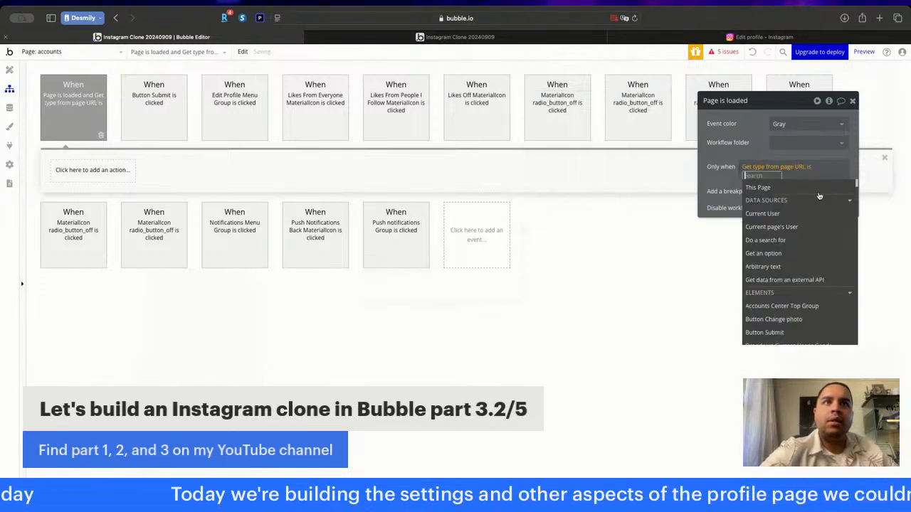
text(edit-profile)
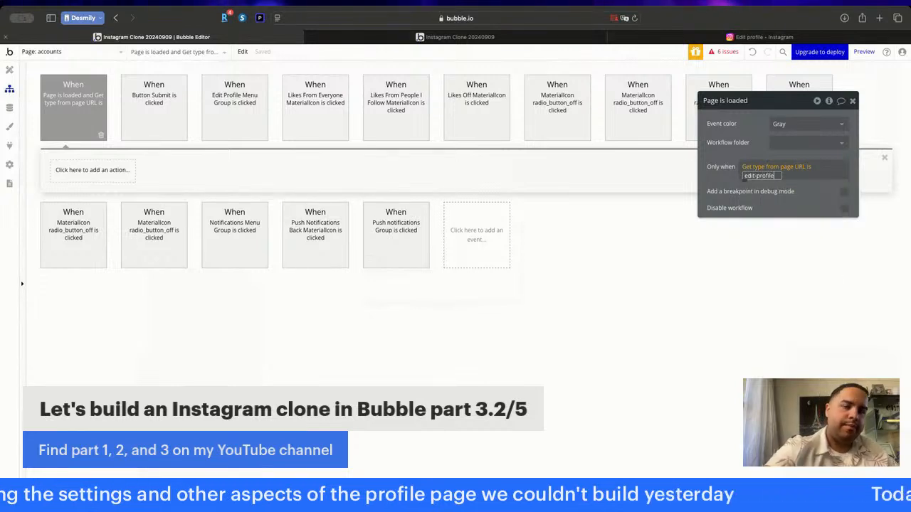
key(super+a)
click(751, 146)
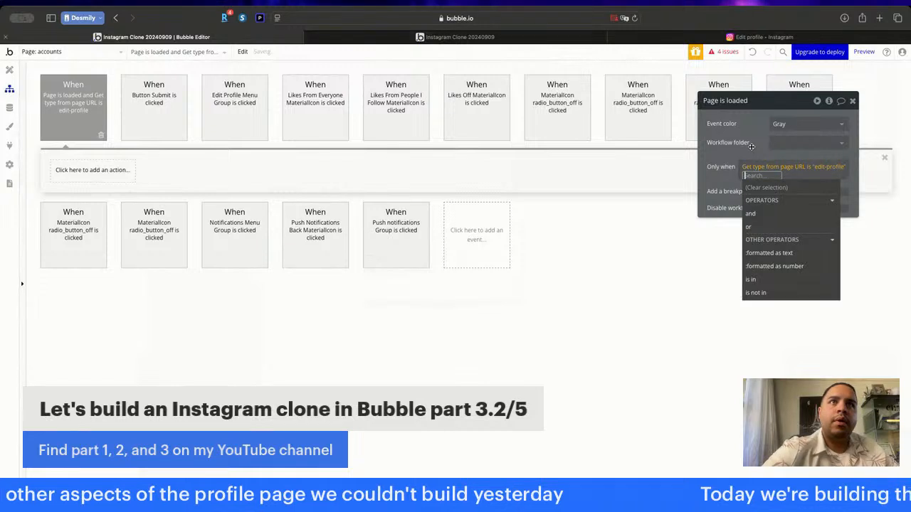
click(752, 146)
- Add a Show action for the Edit Profile Group to the page-load workflow
click(99, 170)
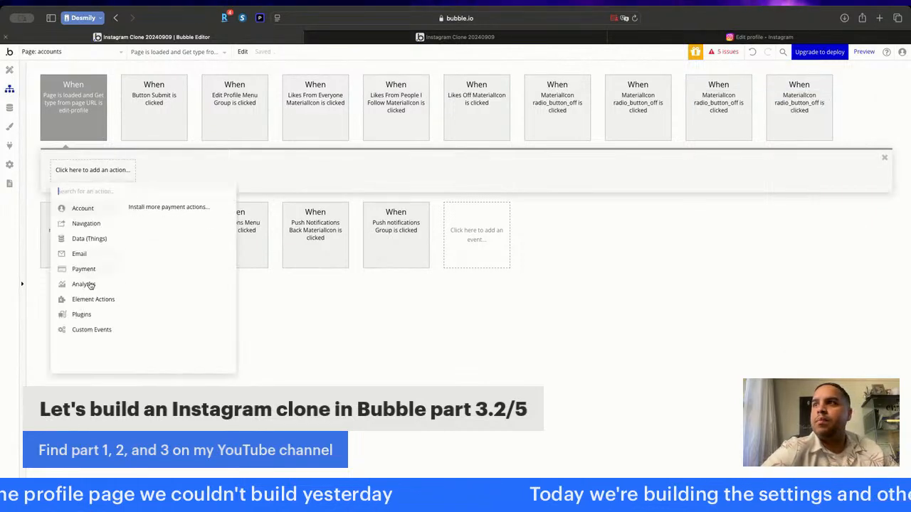
mouse_move(81, 296)
click(139, 215)
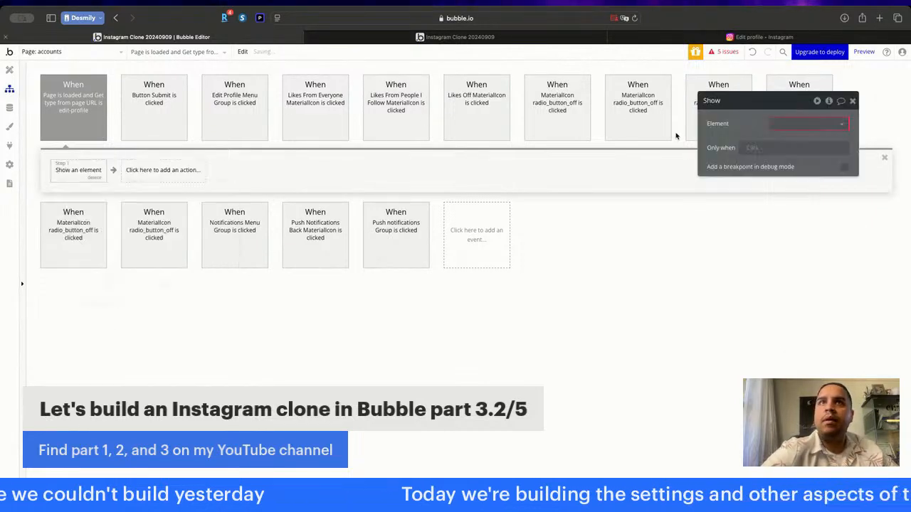
click(782, 123)
text(edi)
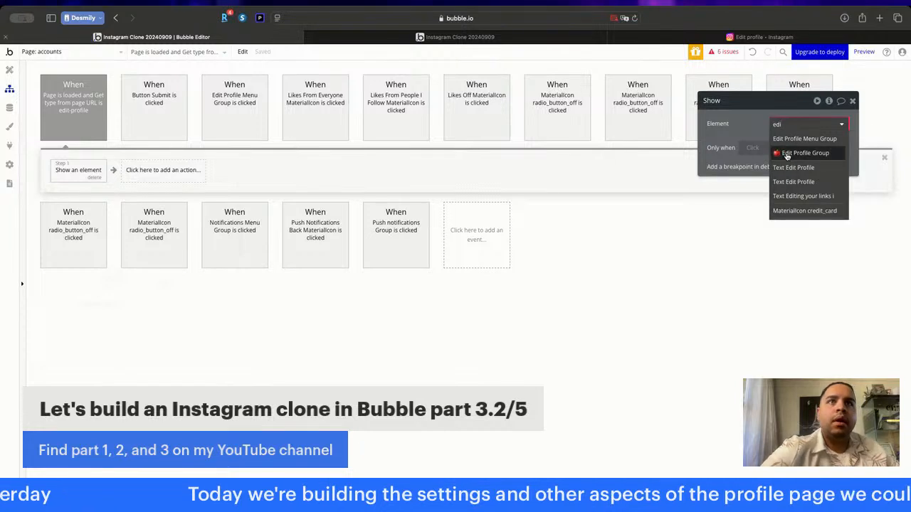
click(785, 152)
- Add a second action that hides the Notifications Group
click(187, 169)
mouse_move(186, 325)
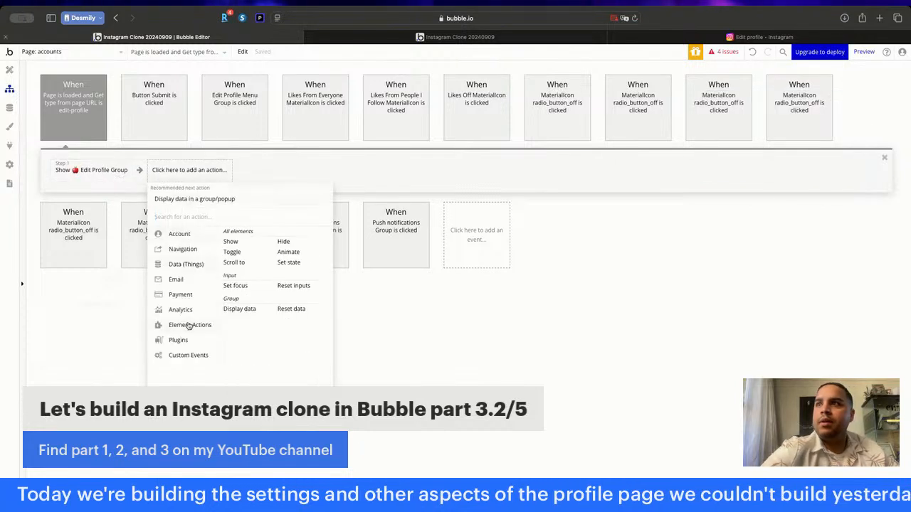
click(288, 244)
click(776, 123)
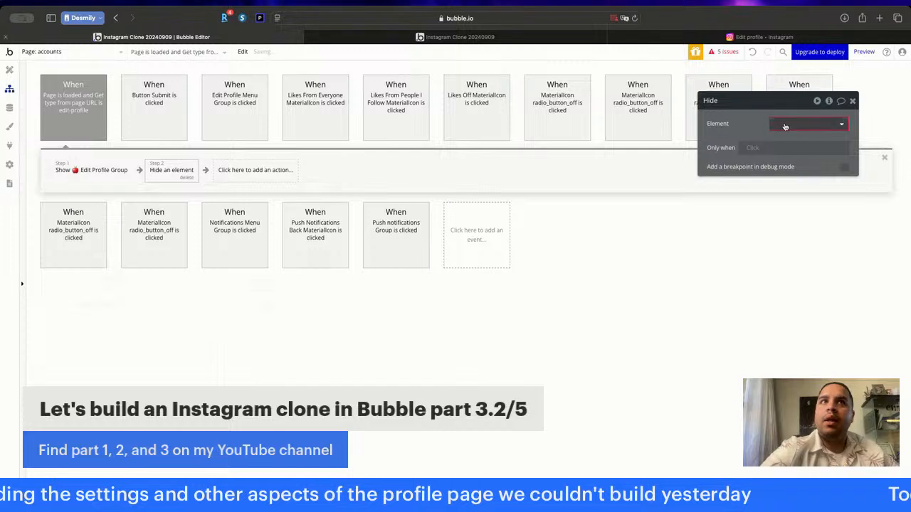
text(not)
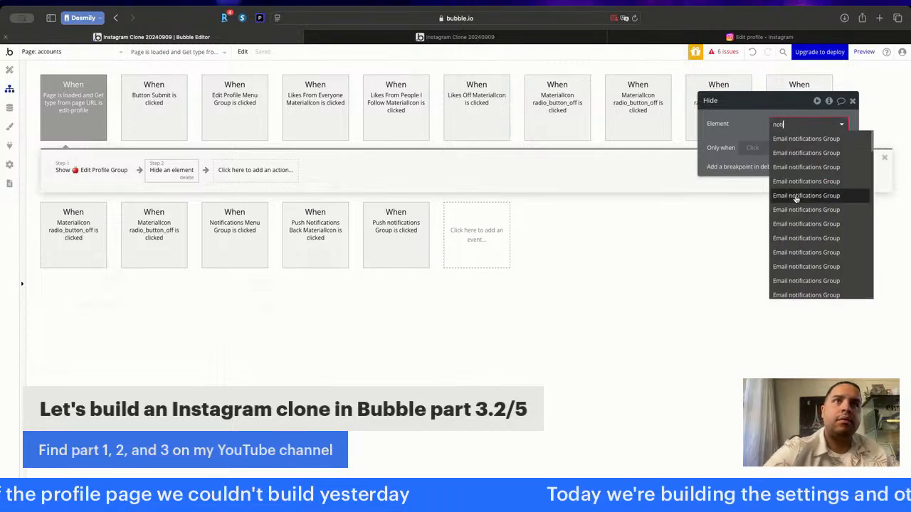
scroll(796, 199, down, 15)
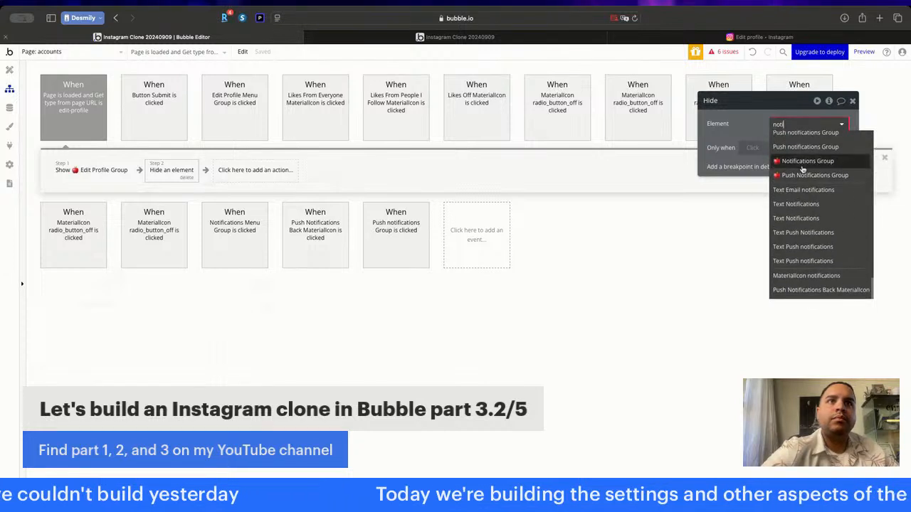
click(804, 162)
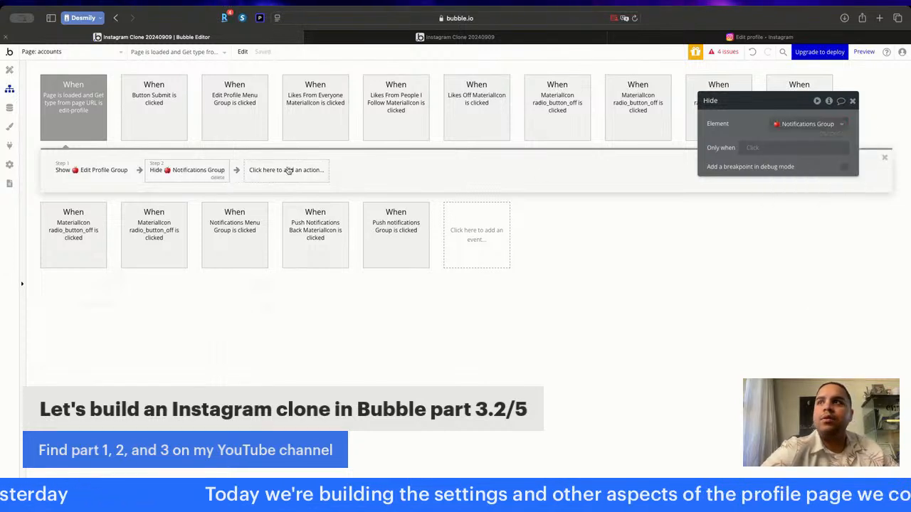
- Add a third action that hides the Push Notifications Group
click(288, 170)
mouse_move(306, 303)
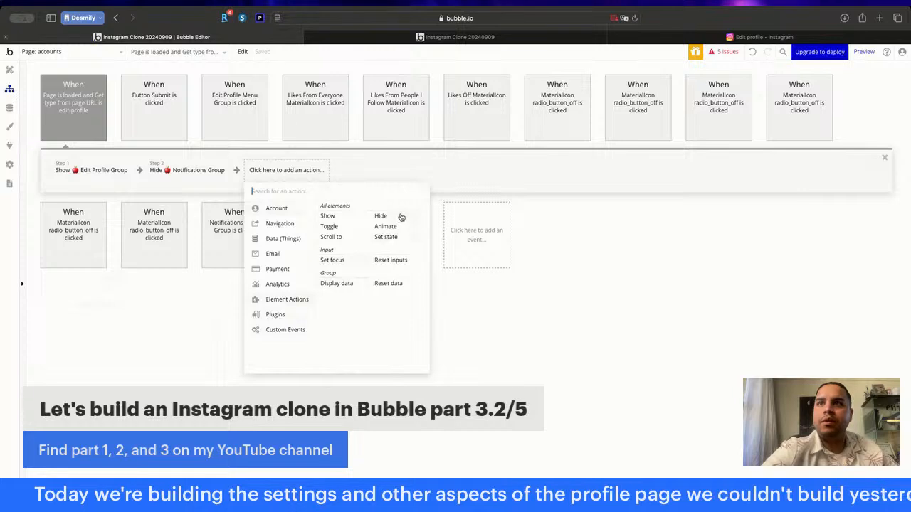
click(380, 217)
click(797, 124)
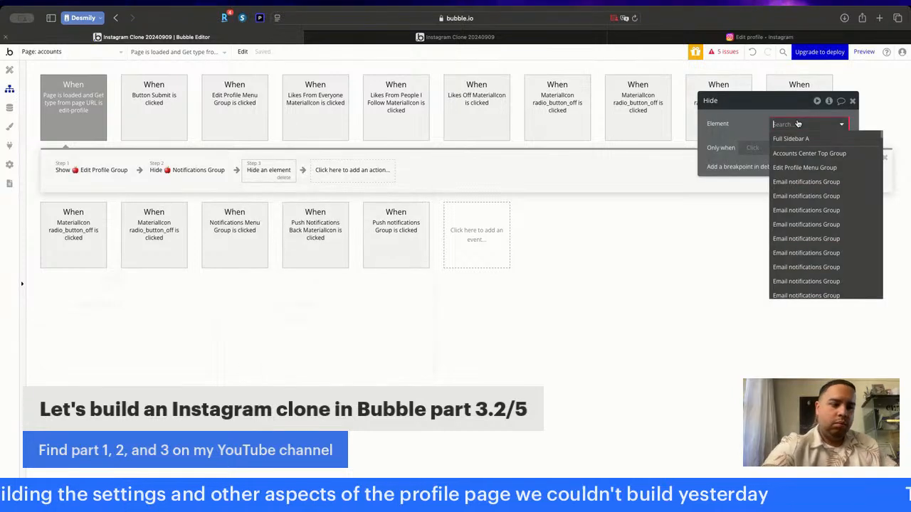
text(push)
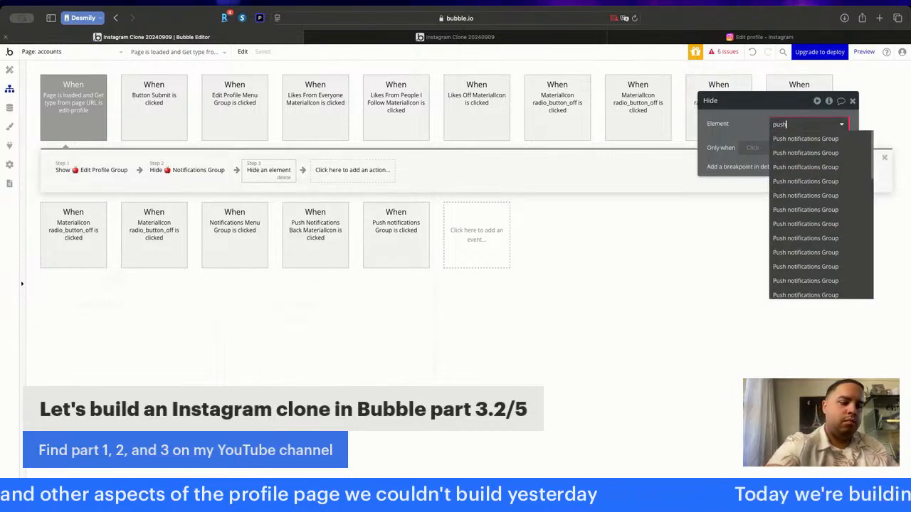
text( n)
scroll(790, 205, down, 5)
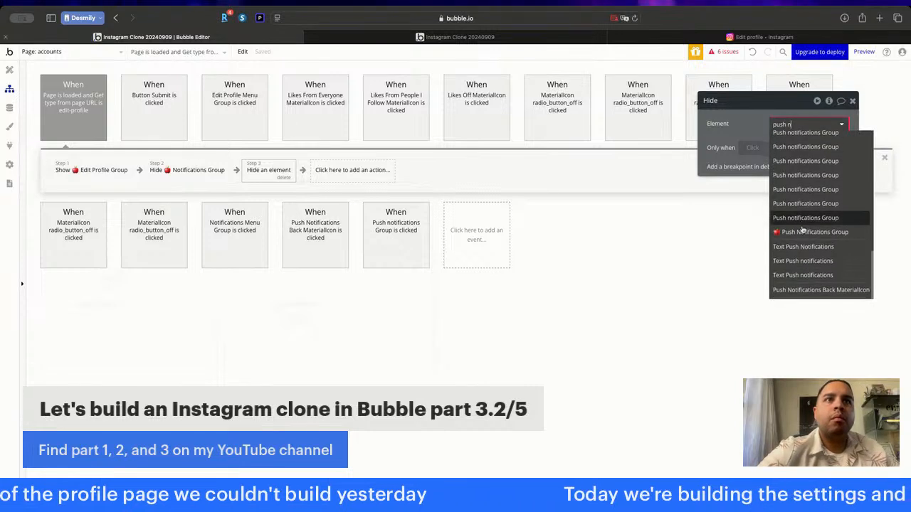
click(811, 232)
click(851, 103)
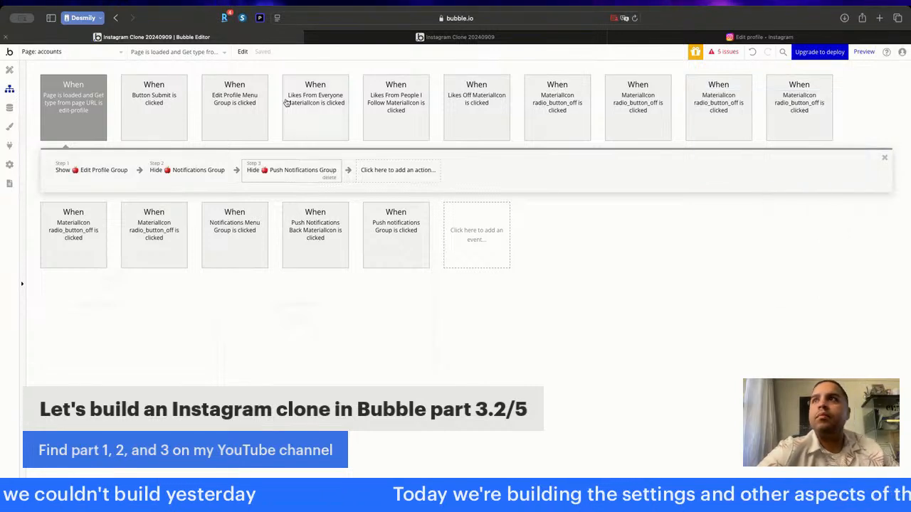
- Switch to the profile page and create a click workflow for the Edit Profile button
click(9, 69)
click(61, 49)
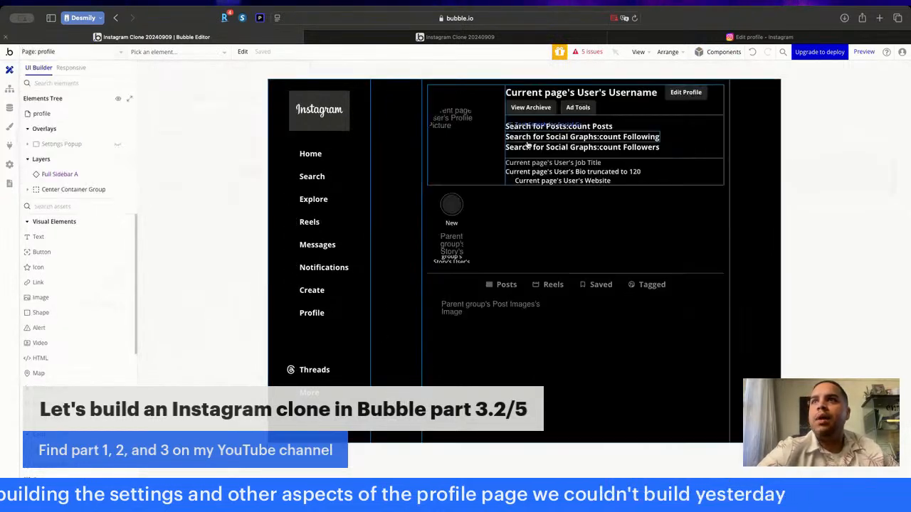
double_click(685, 92)
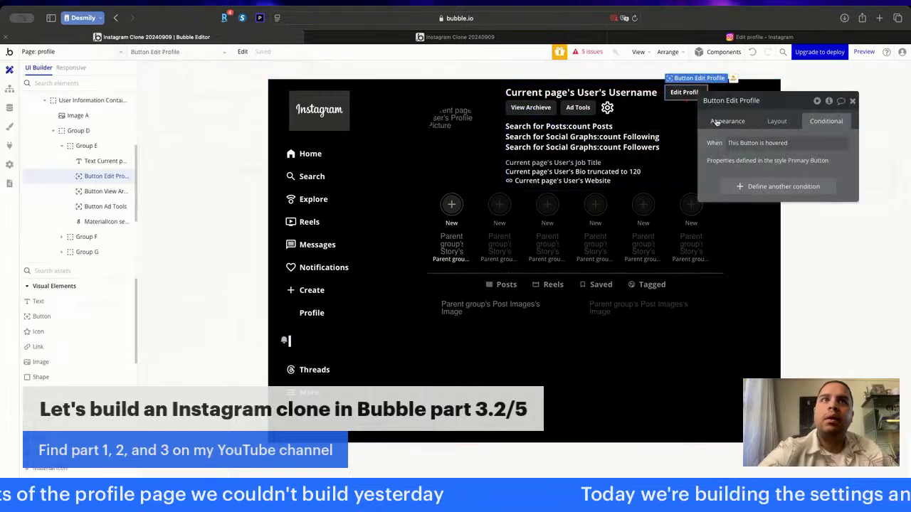
click(717, 122)
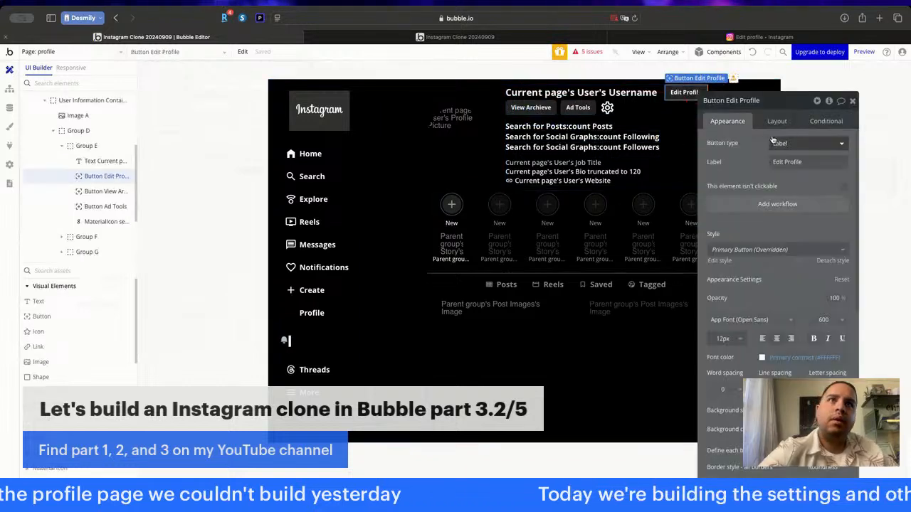
click(777, 204)
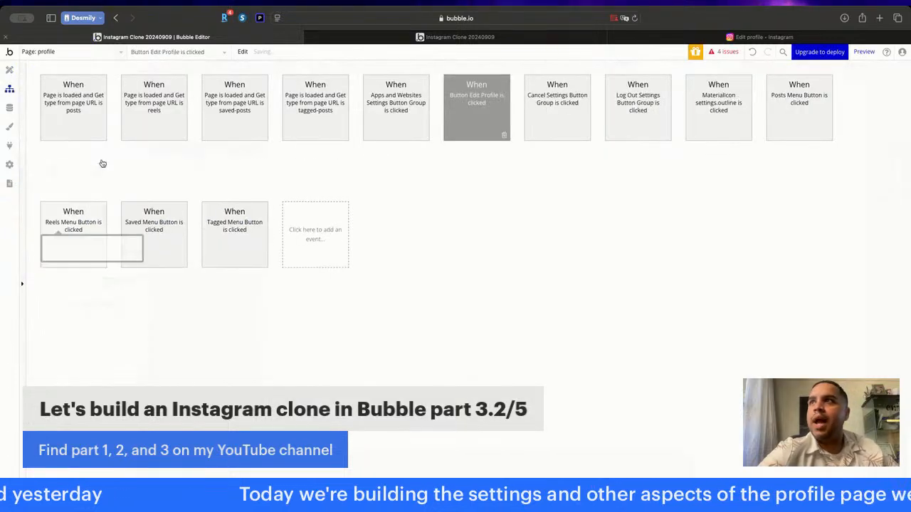
- Add a "Go to page" action to the Edit Profile button's workflow with accounts as the destination
click(87, 171)
mouse_move(91, 227)
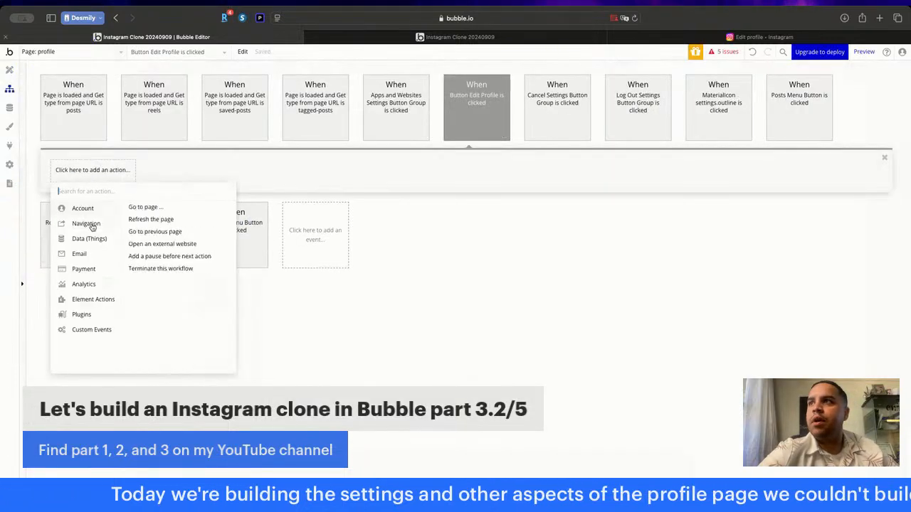
click(171, 208)
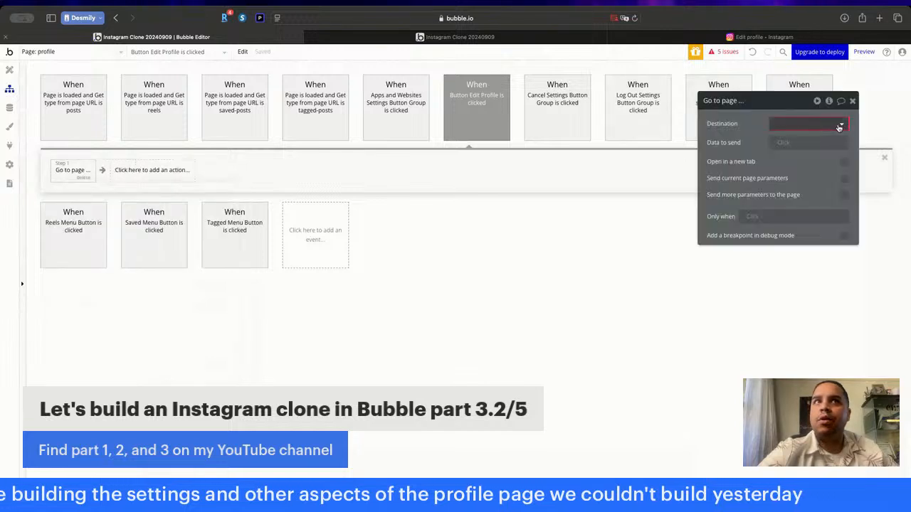
click(840, 126)
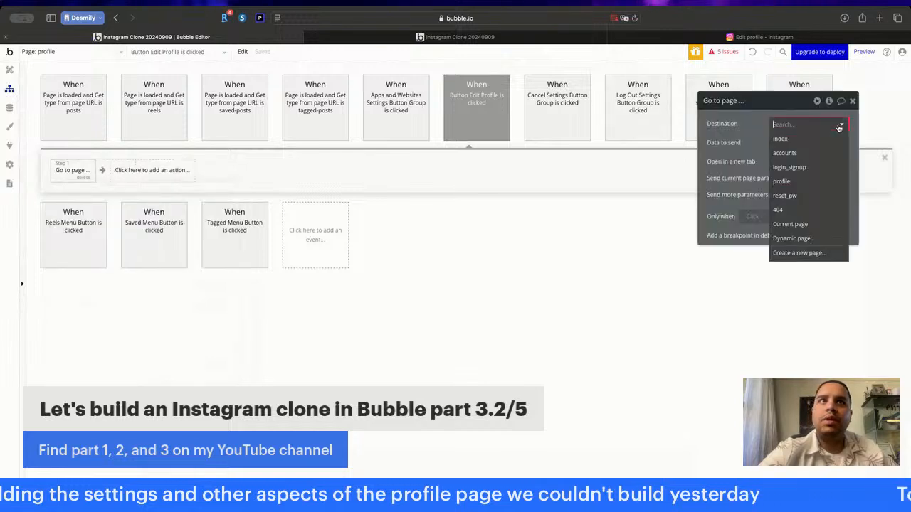
click(790, 154)
- Send the Current User as the data for the Go to page accounts action
click(782, 145)
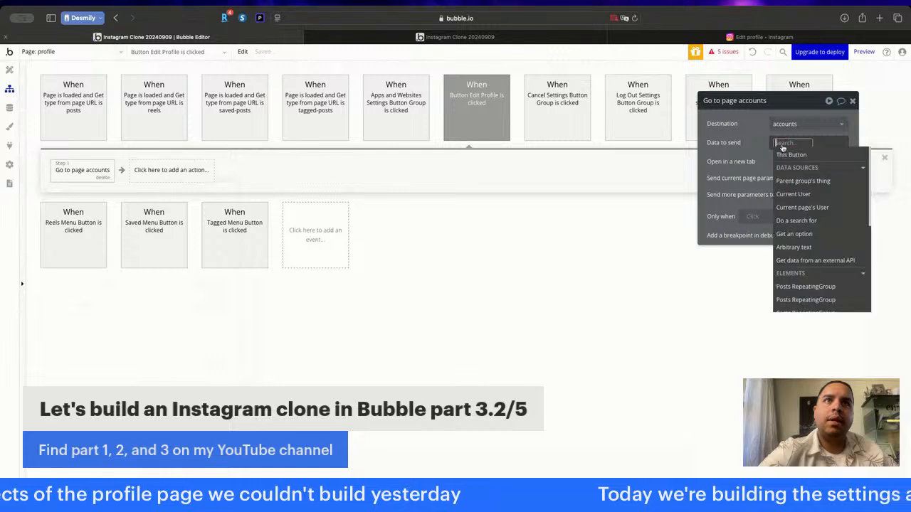
click(789, 194)
click(750, 138)
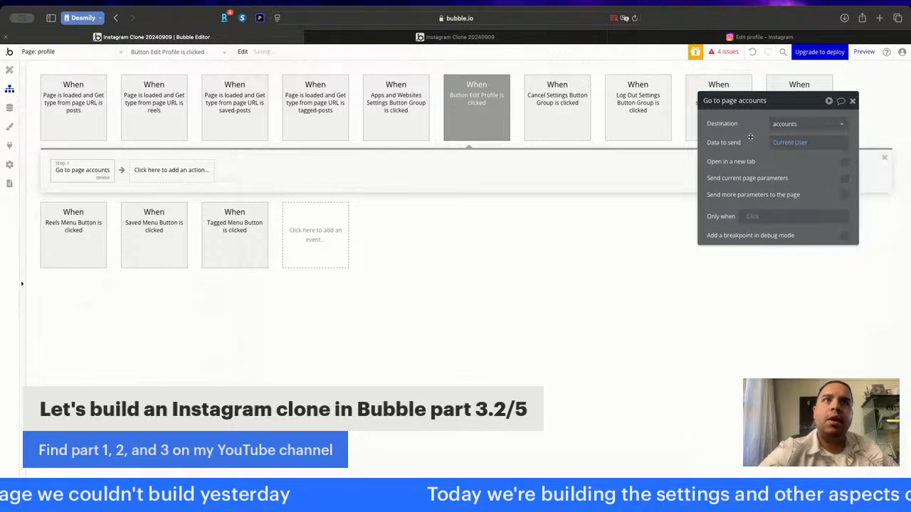
- Send an extra page parameter with key "type" and value "edit-profile" in the Go to page accounts action
click(844, 196)
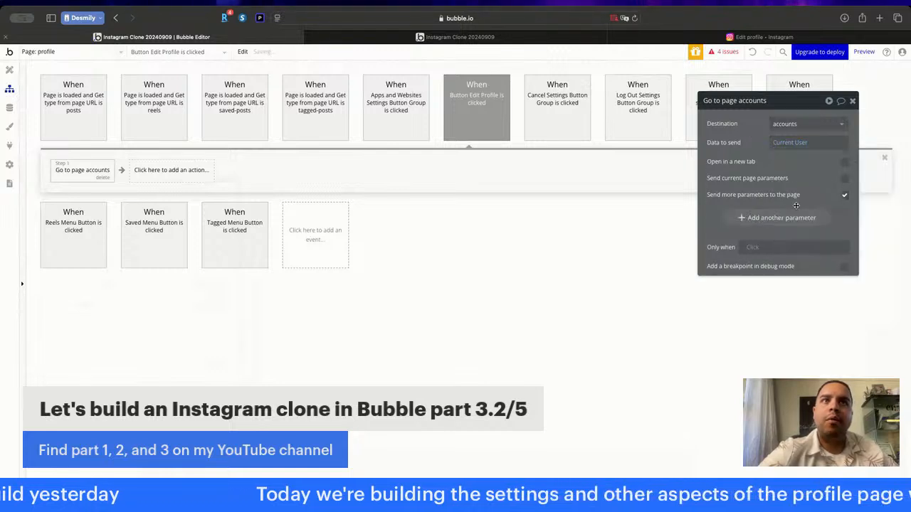
click(773, 220)
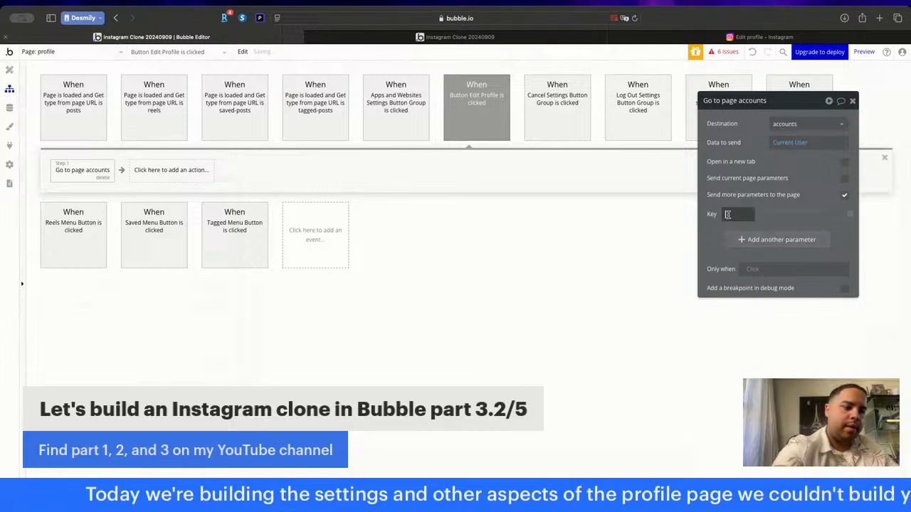
text(type)
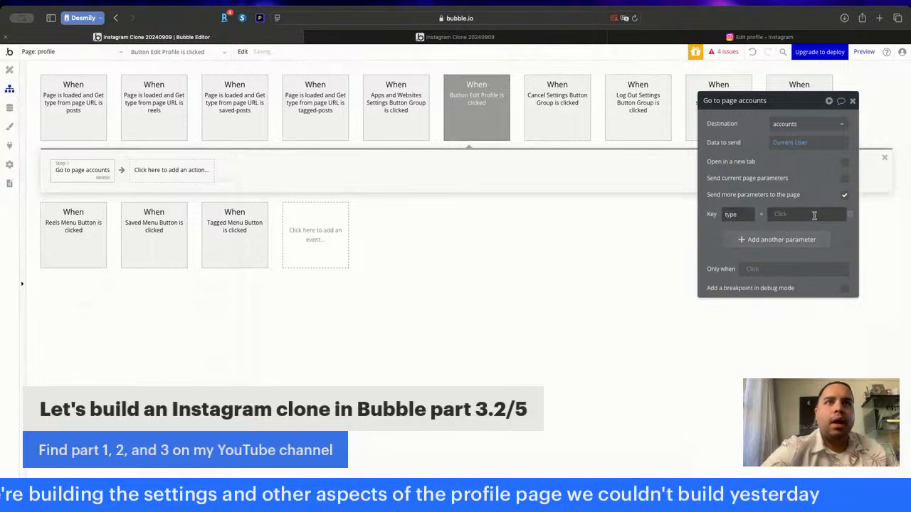
click(814, 215)
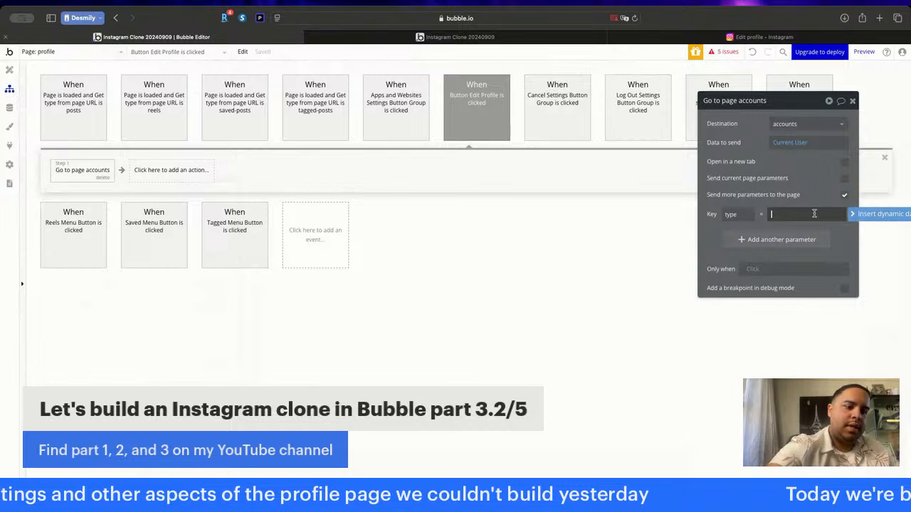
text(edit-profile)
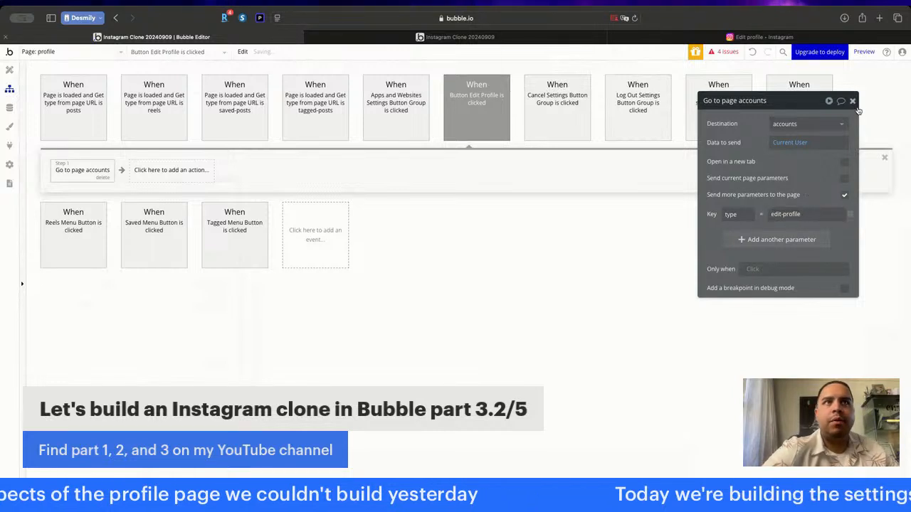
click(852, 100)
- Refresh the clone's profile page in the preview and test its Edit Profile button
click(491, 37)
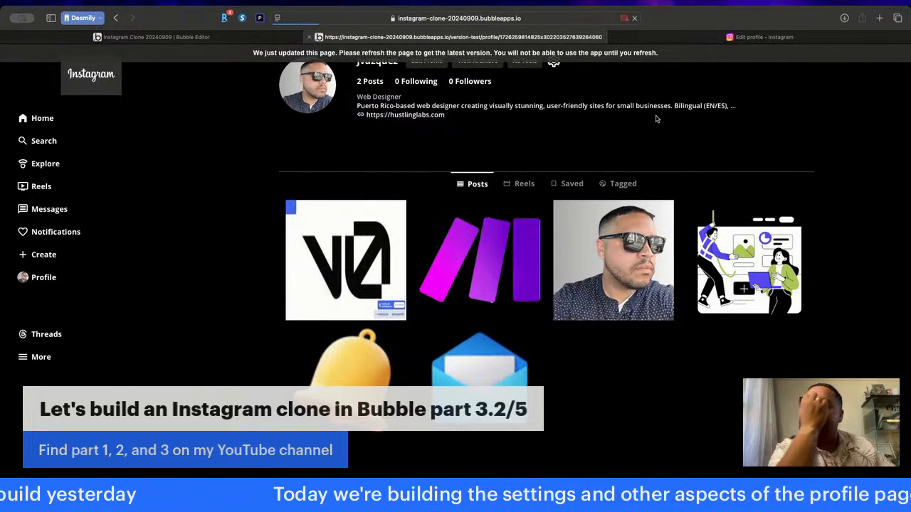
key(super+r)
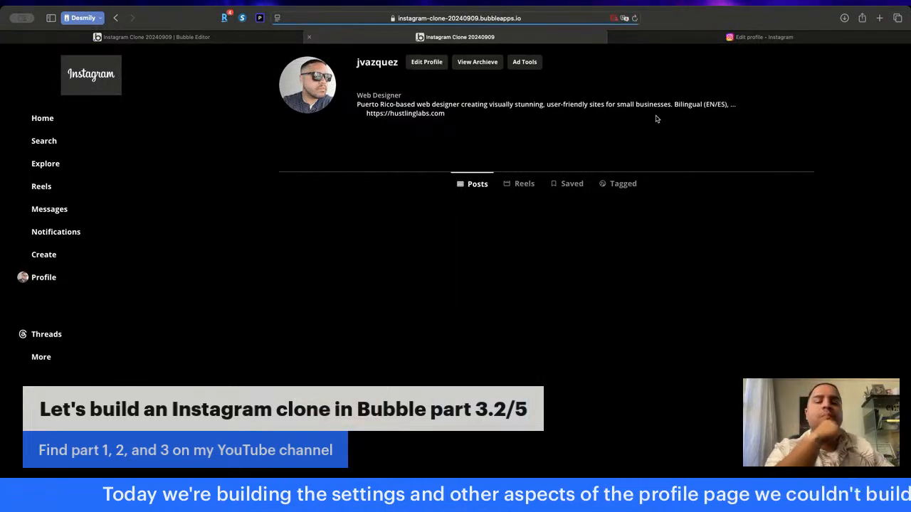
click(430, 62)
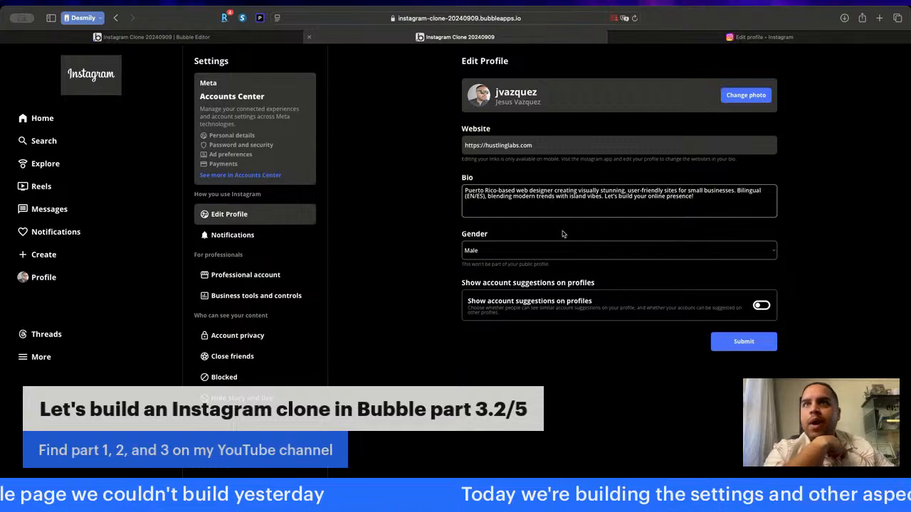
- Open the archive page from the real Instagram profile and inspect its full URL
click(225, 37)
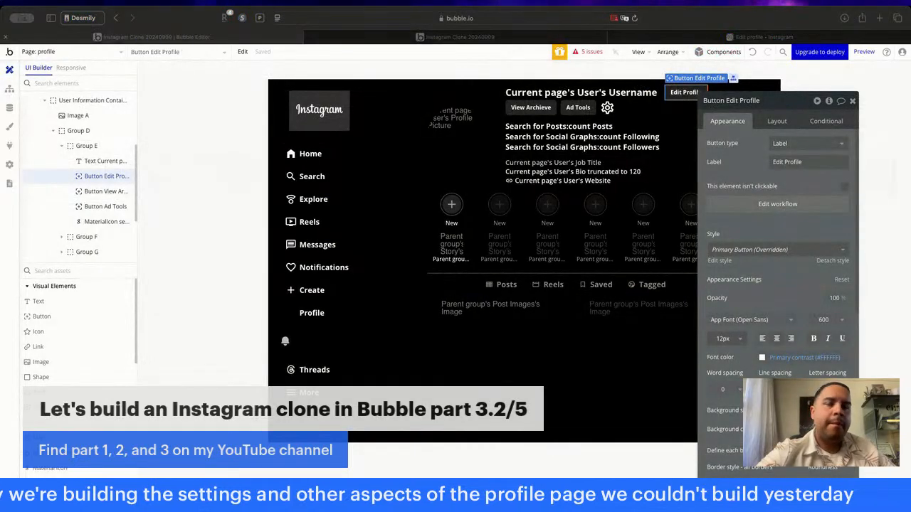
click(683, 38)
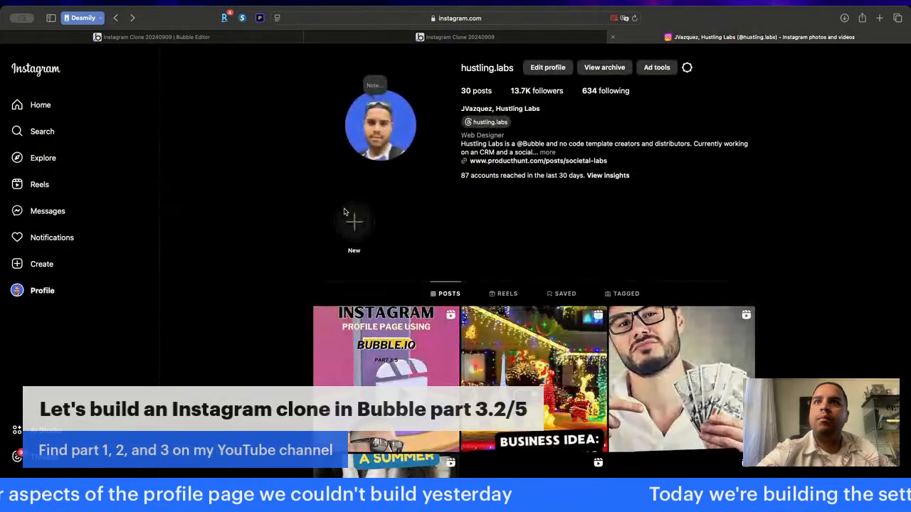
click(605, 67)
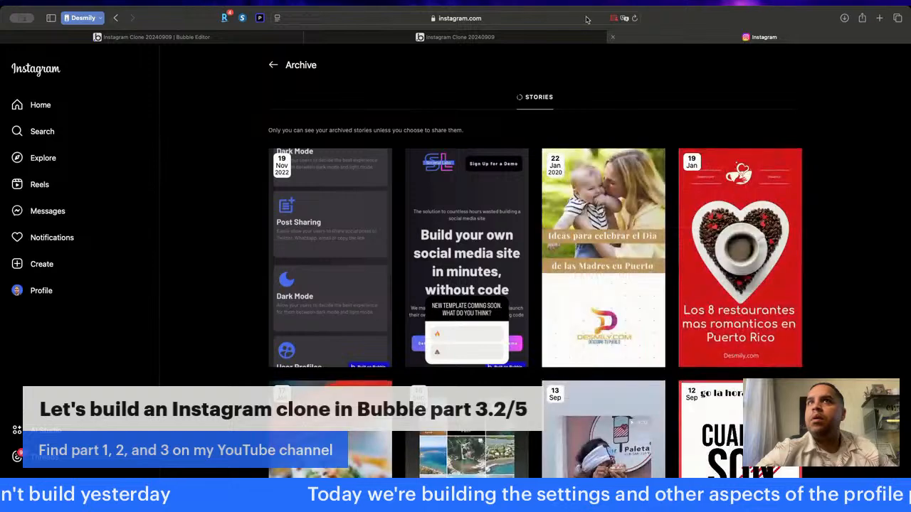
key(super+l)
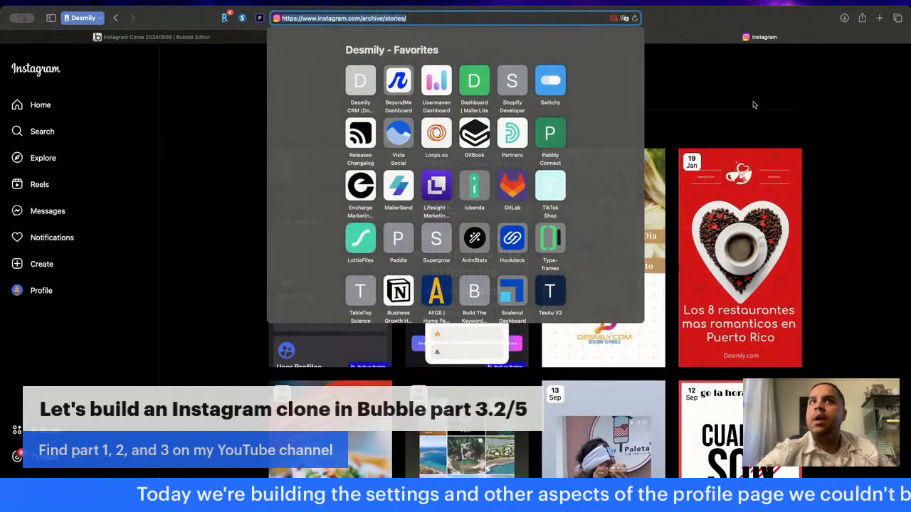
key(Escape)
- Return to the Bubble editor and create a new page named "archieve" without cloning an existing page
click(213, 37)
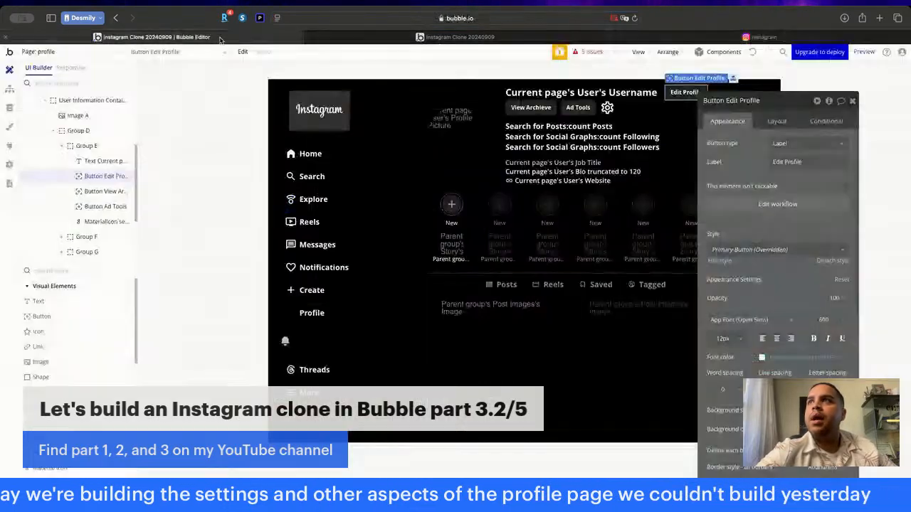
click(91, 54)
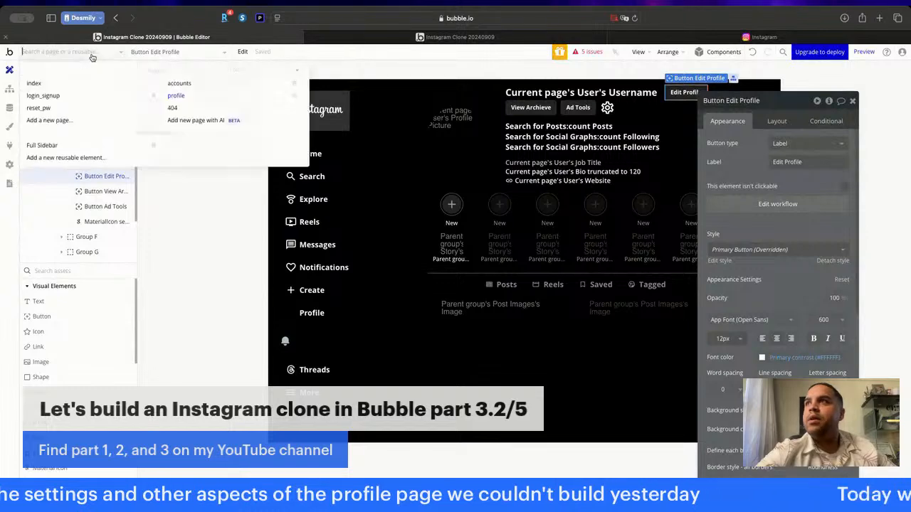
click(49, 120)
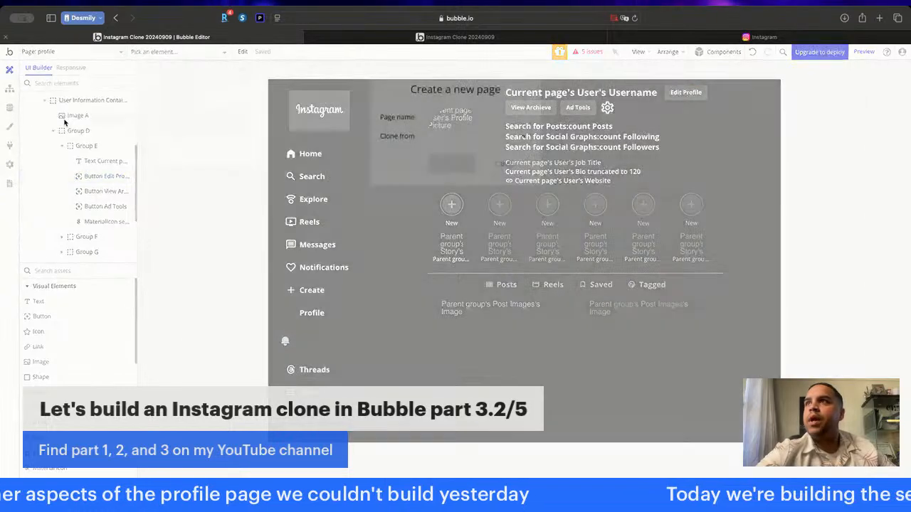
text(archieve)
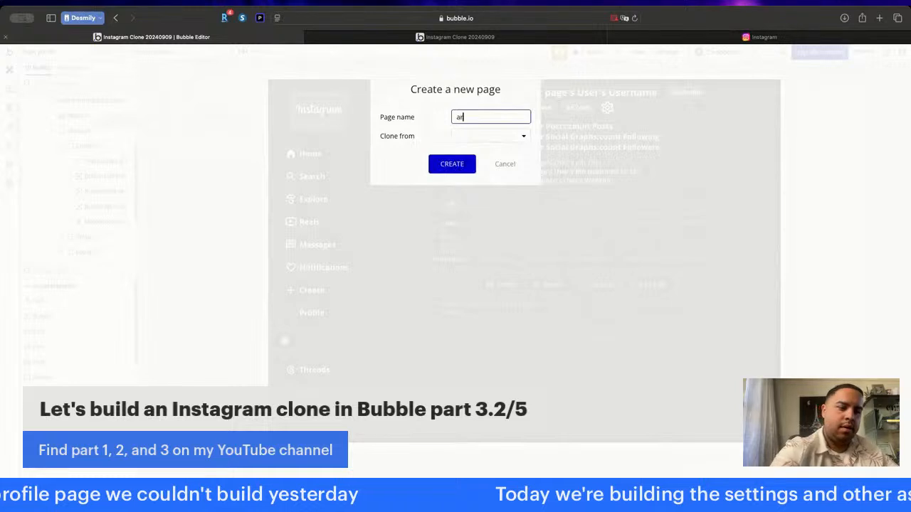
click(460, 162)
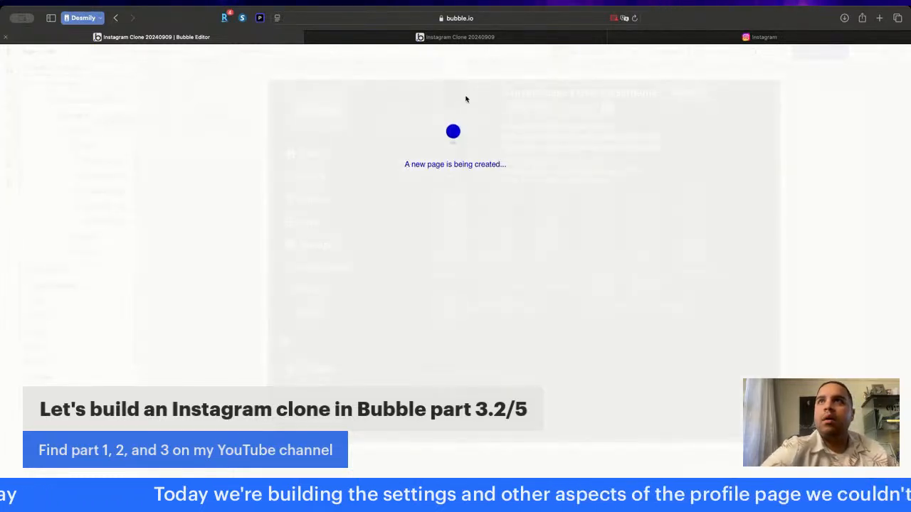
- Review the clone preview and Instagram's Archive page for reference, and return to the Bubble editor
click(461, 37)
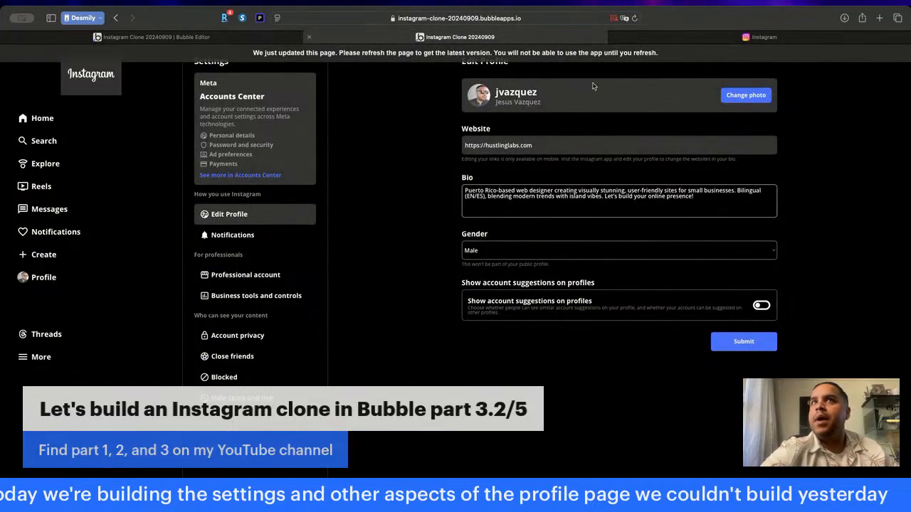
click(708, 39)
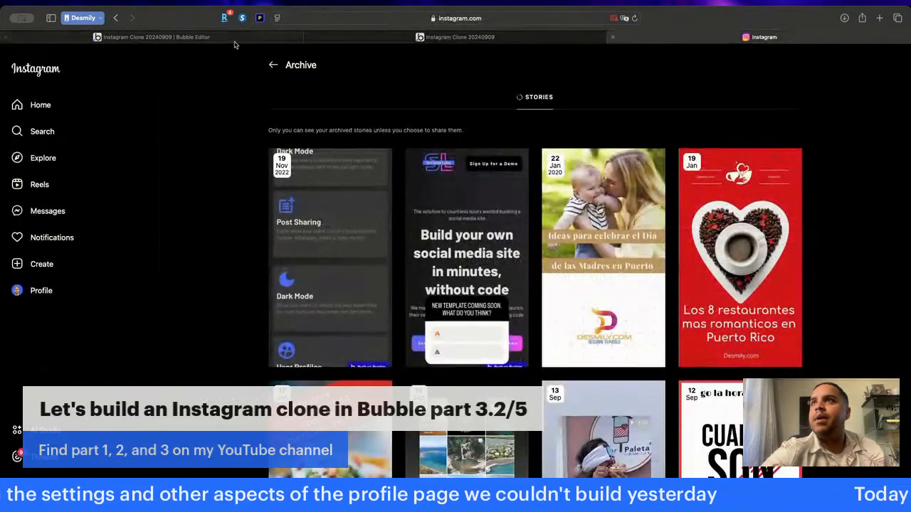
click(142, 37)
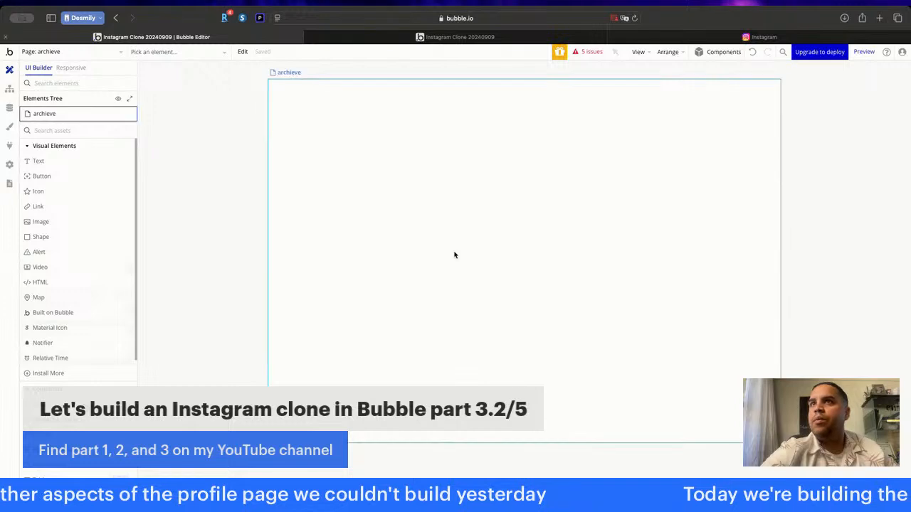
- Set the archieve page's background color to #000000
double_click(453, 254)
click(809, 328)
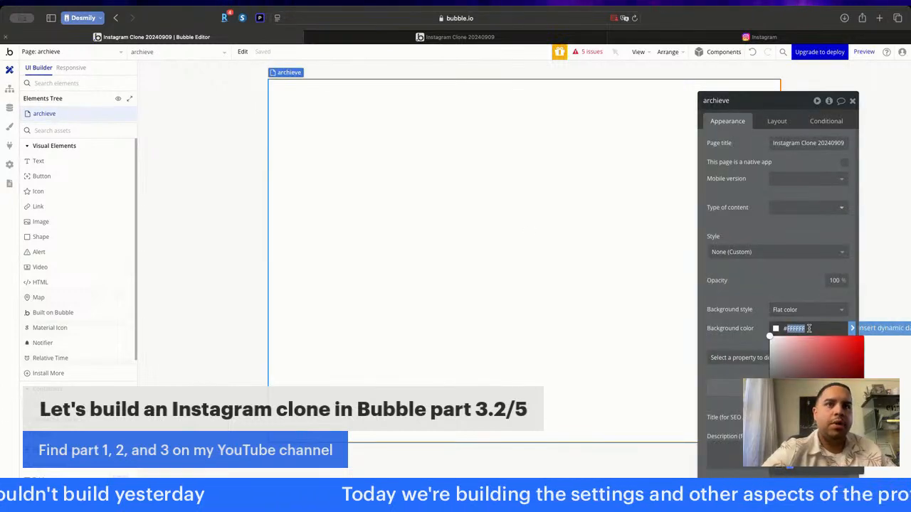
text(#000000)
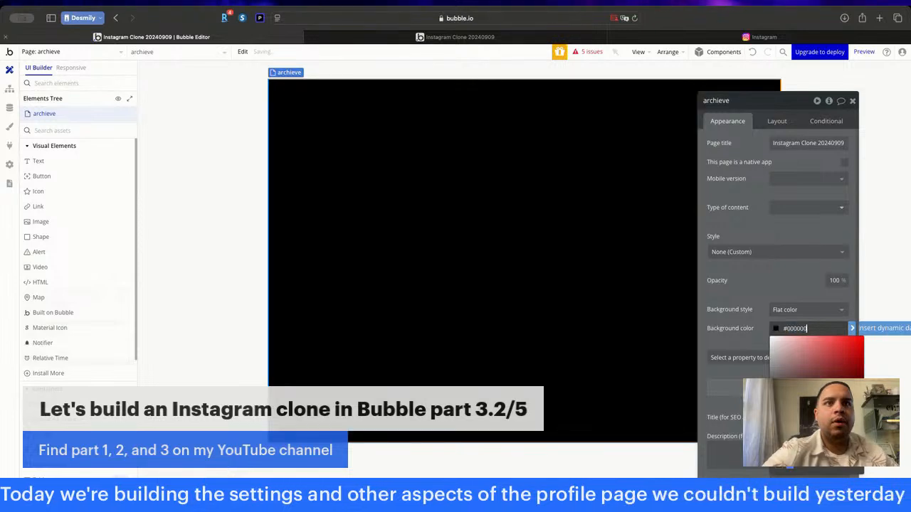
- Set the archieve page's container layout to Row and close its properties
click(776, 121)
click(778, 143)
click(783, 201)
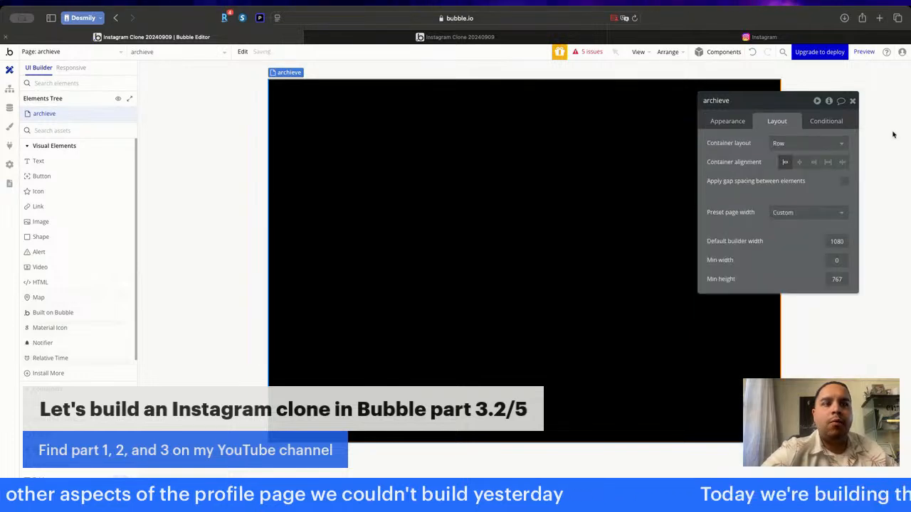
click(853, 101)
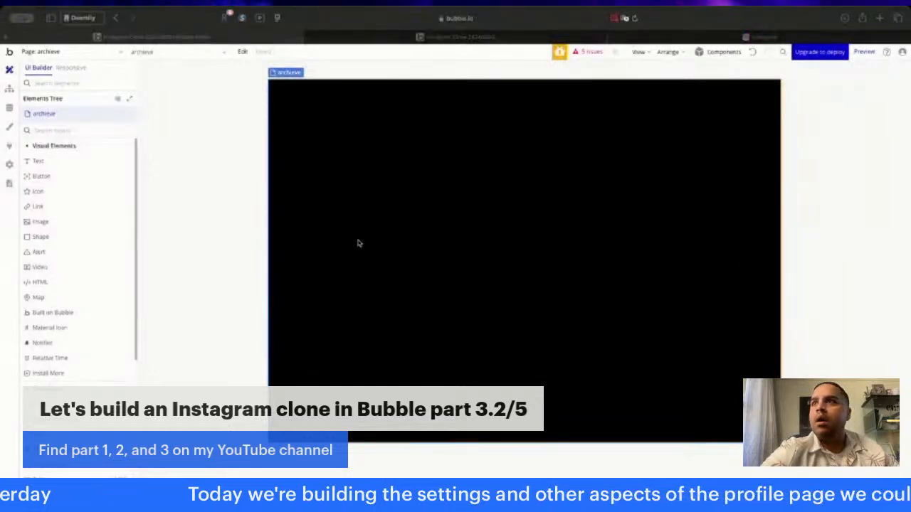
- Place the Full Sidebar reusable element on the archieve page and set its maximum width to 15%
scroll(37, 373, down, 7)
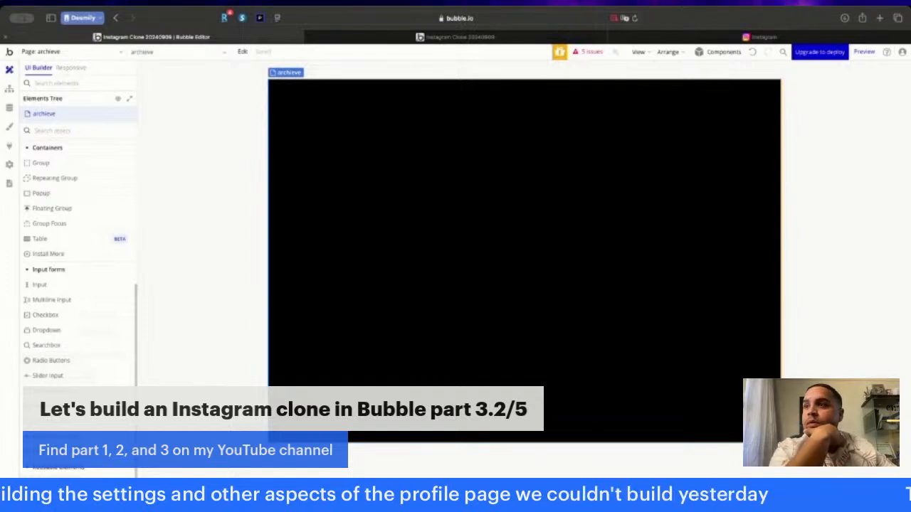
double_click(396, 170)
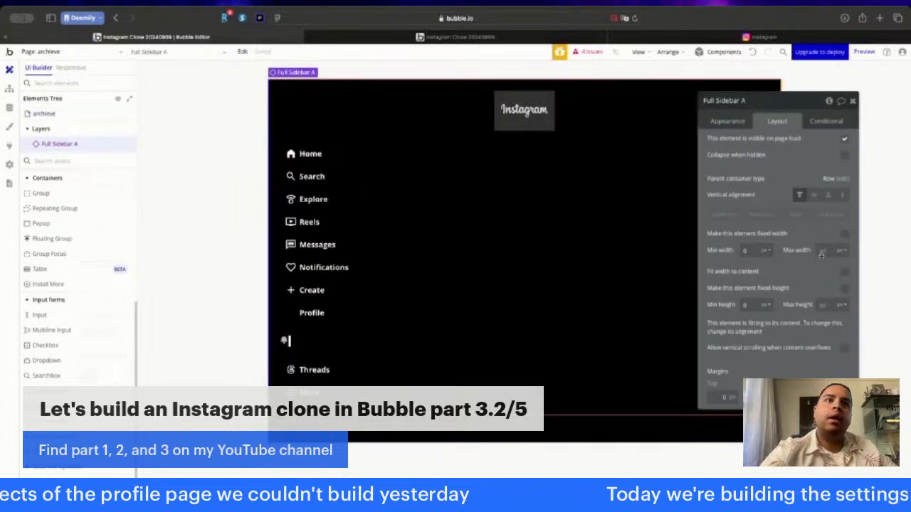
click(822, 252)
text(15)
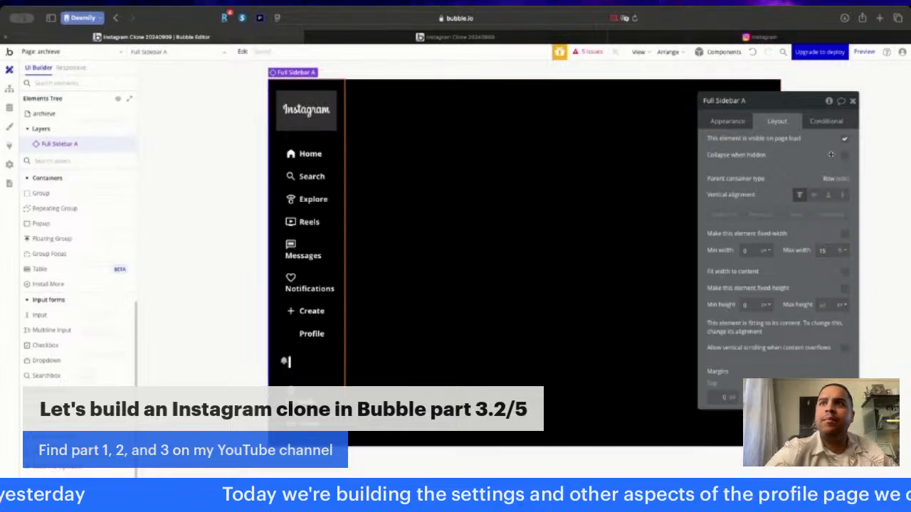
- Check the Full Sidebar's layout settings on the index page and return to the archieve page
click(69, 52)
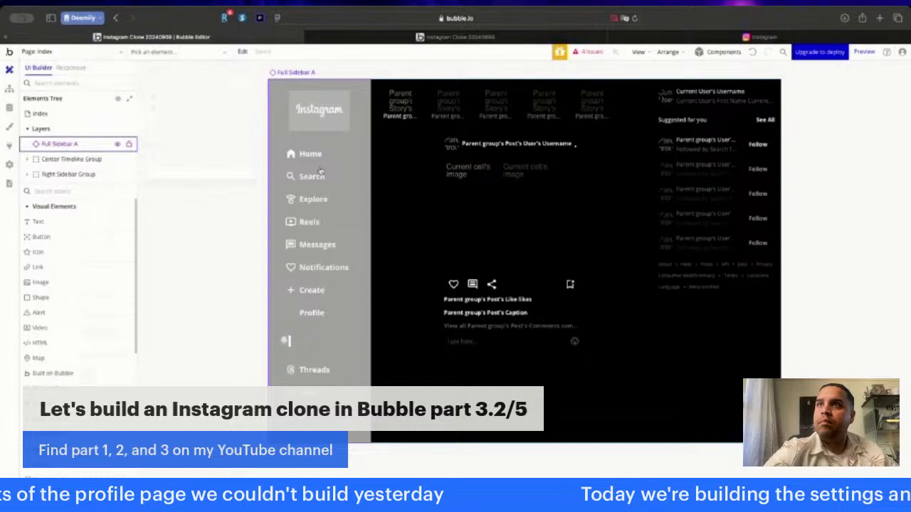
double_click(320, 171)
click(112, 57)
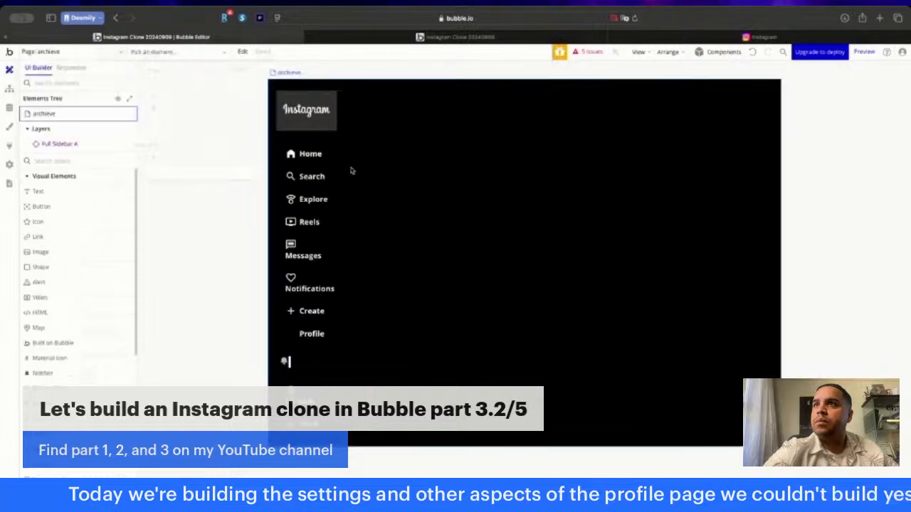
- Set the archieve page sidebar's maximum width to 20% and its minimum height to 100%
click(306, 169)
double_click(306, 168)
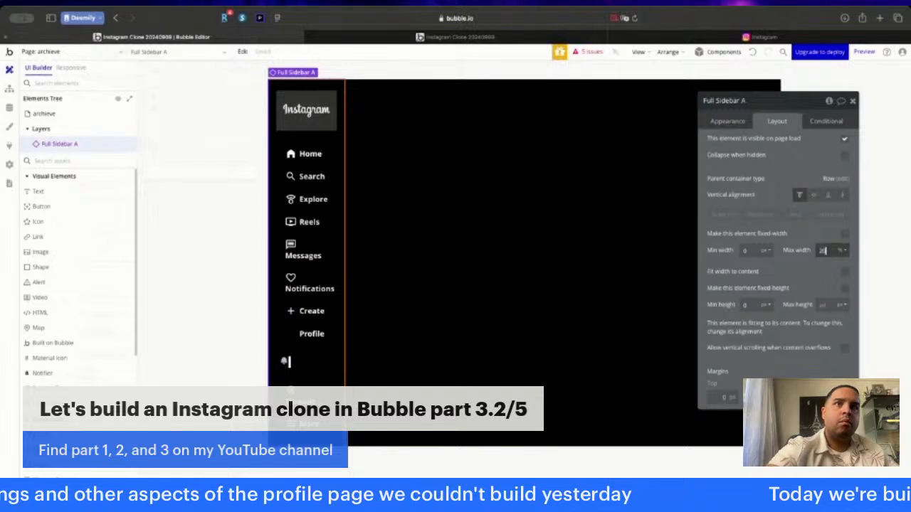
click(816, 273)
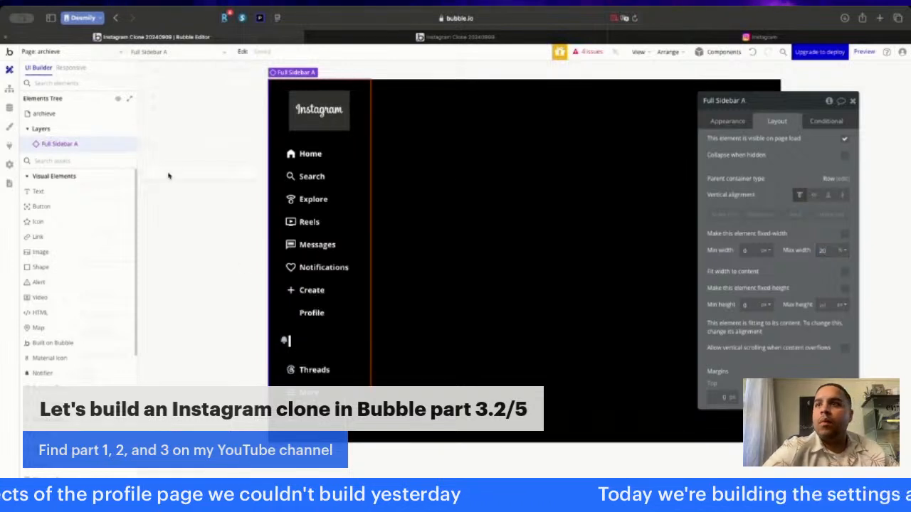
click(767, 305)
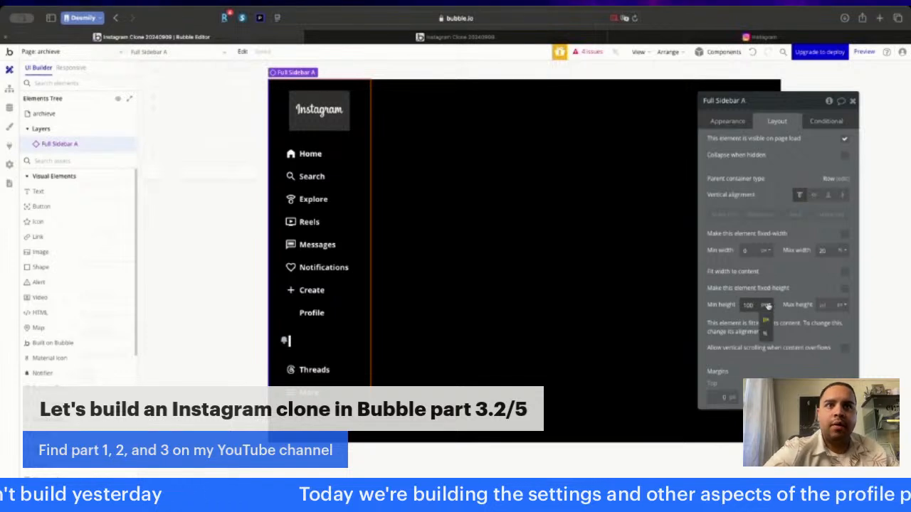
click(765, 333)
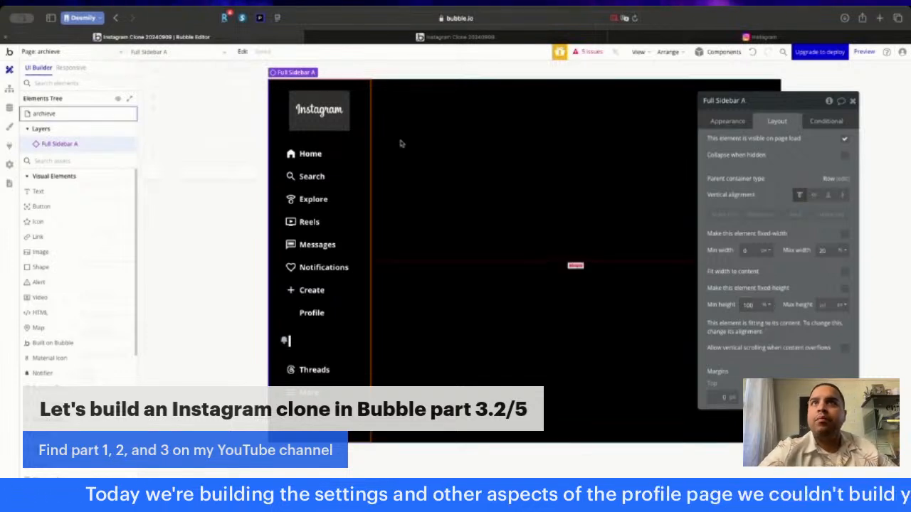
- Add a group beside the sidebar on the archieve page and name it Main Container Group
click(198, 166)
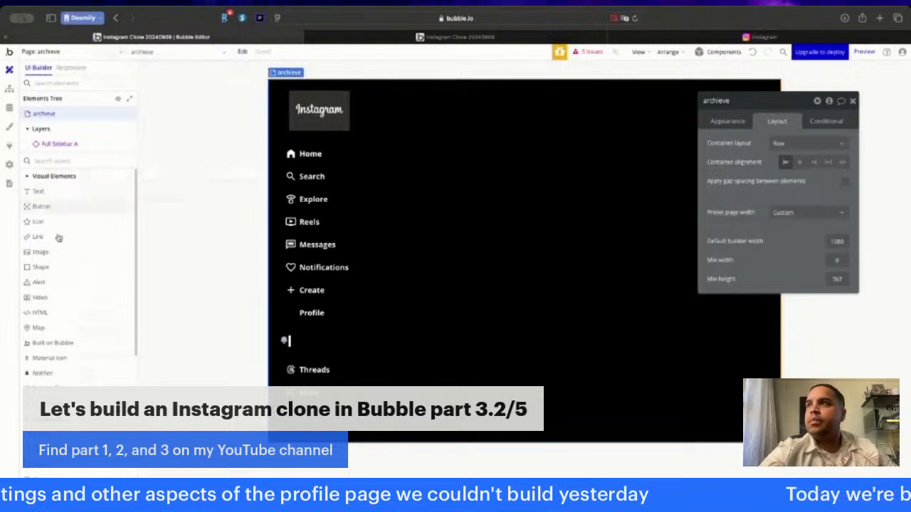
scroll(57, 277, down, 4)
click(56, 284)
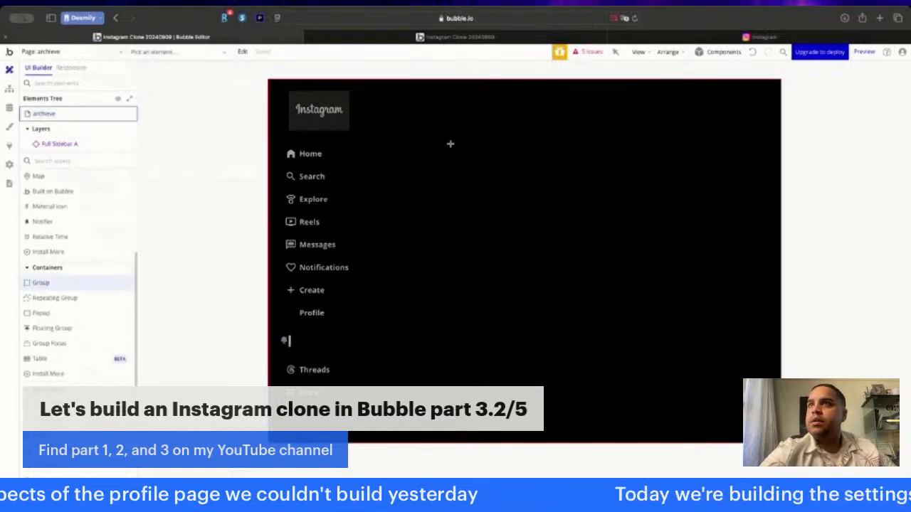
click(460, 112)
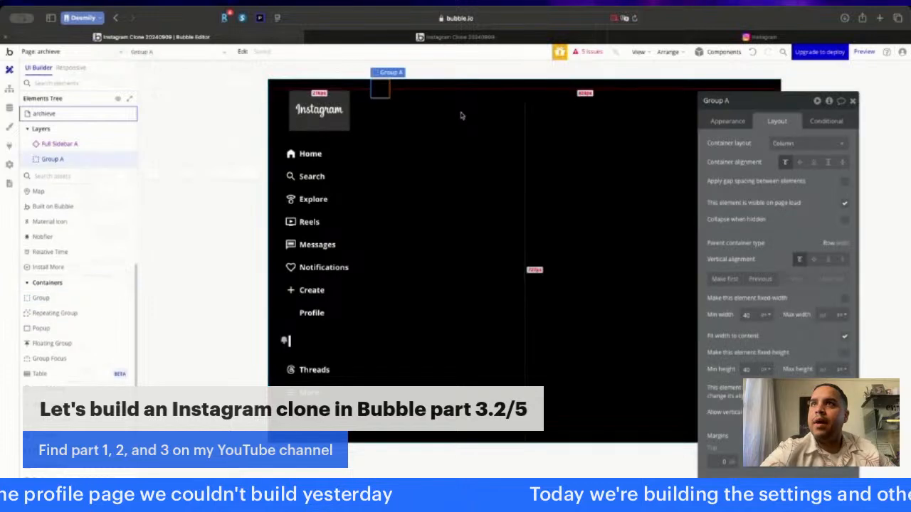
click(761, 104)
key(BackSpace)
key(BackSpace)
text(Ma)
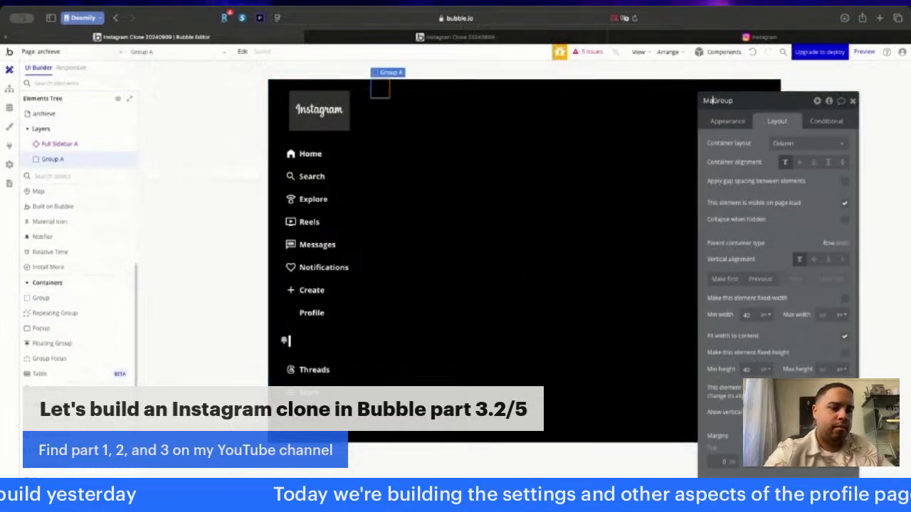
text(in Container)
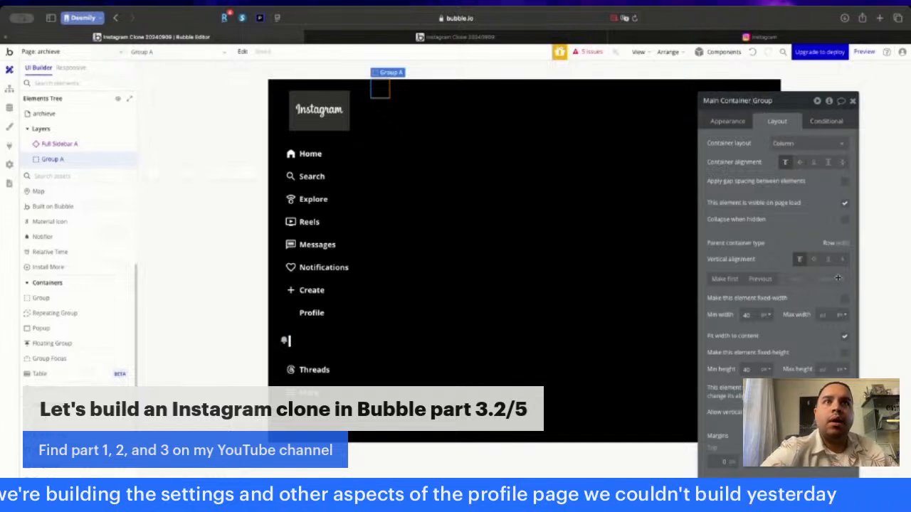
- Turn off fitting the Main Container Group's width to content and set its minimum height to 100%
click(844, 337)
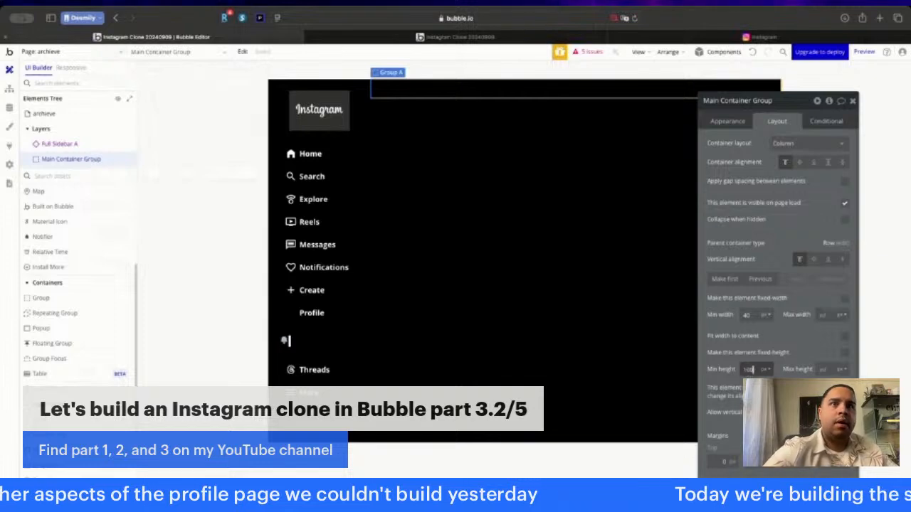
click(766, 369)
click(766, 381)
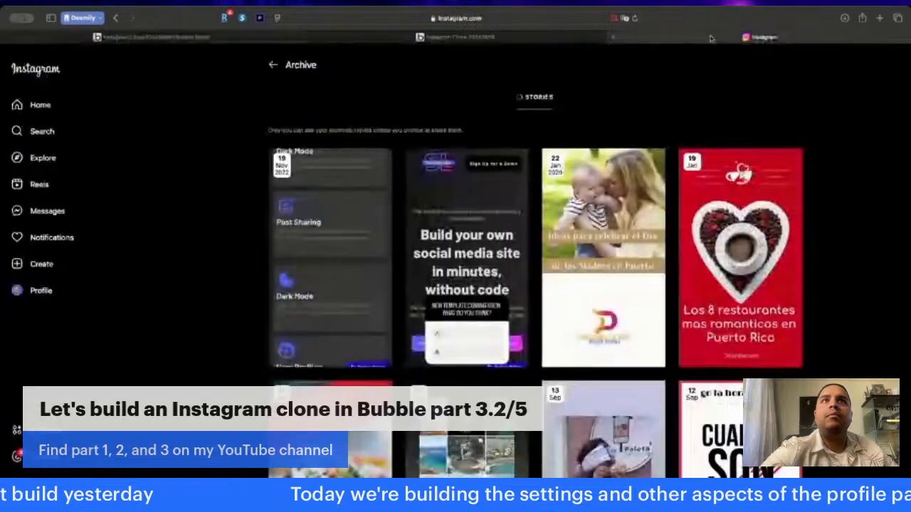
- Check Instagram's Archive page for reference and add a left keyboard-arrow Material Icon in the Primary contrast color to the Main Container Group
click(708, 38)
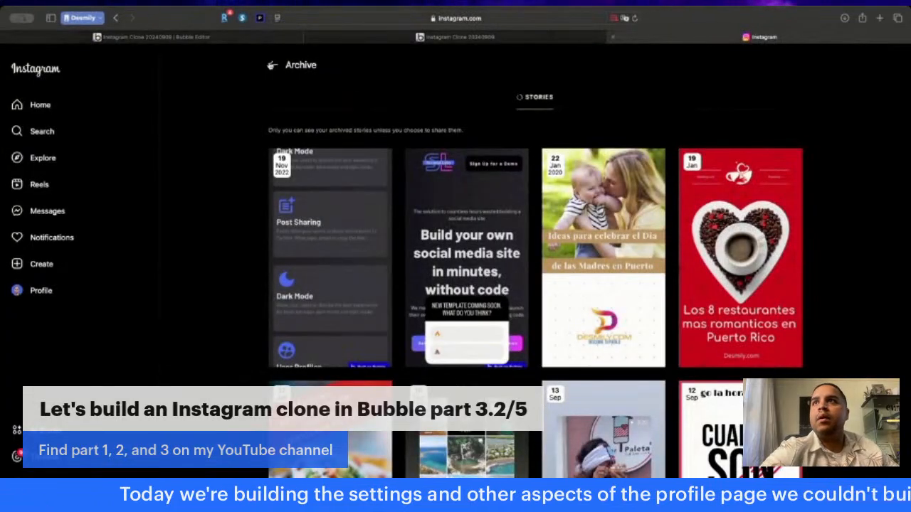
click(235, 37)
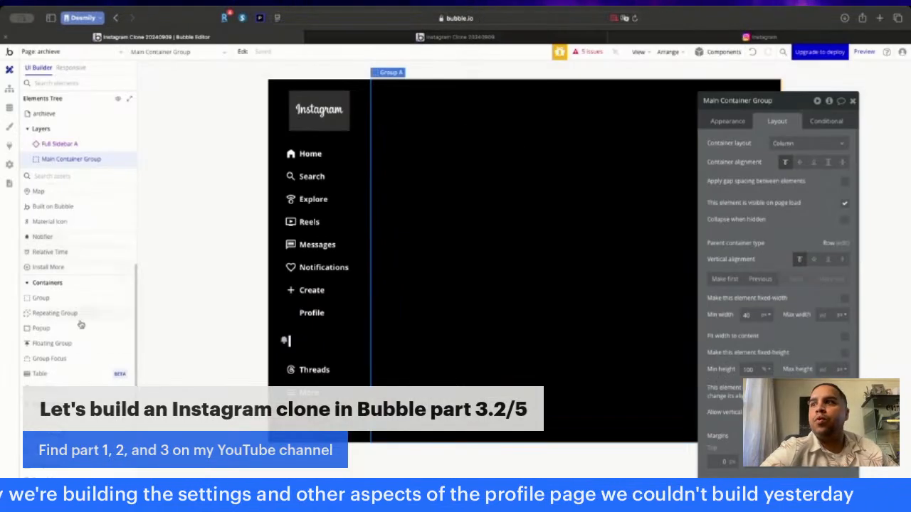
click(52, 221)
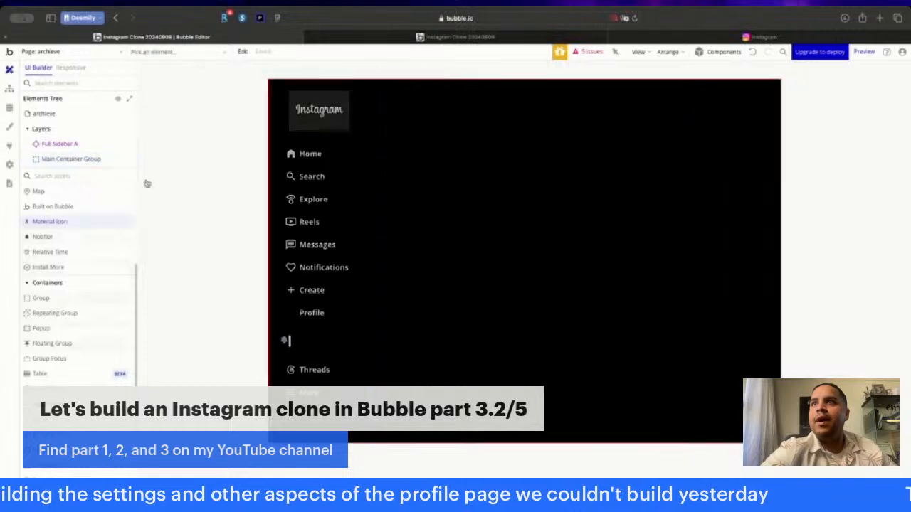
click(398, 96)
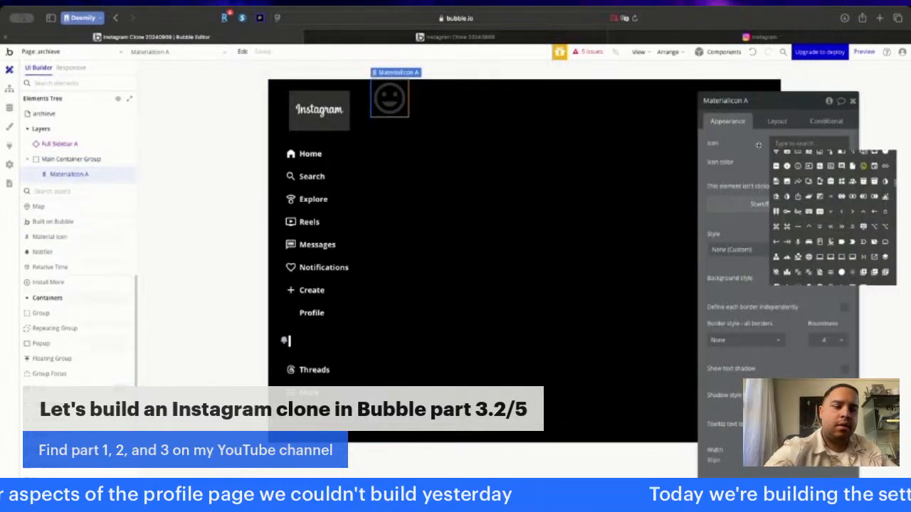
text(arrow)
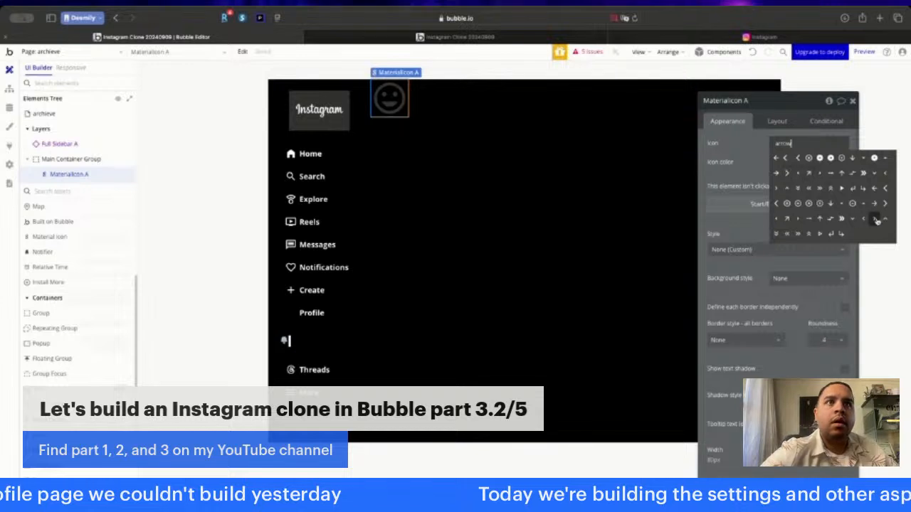
click(864, 219)
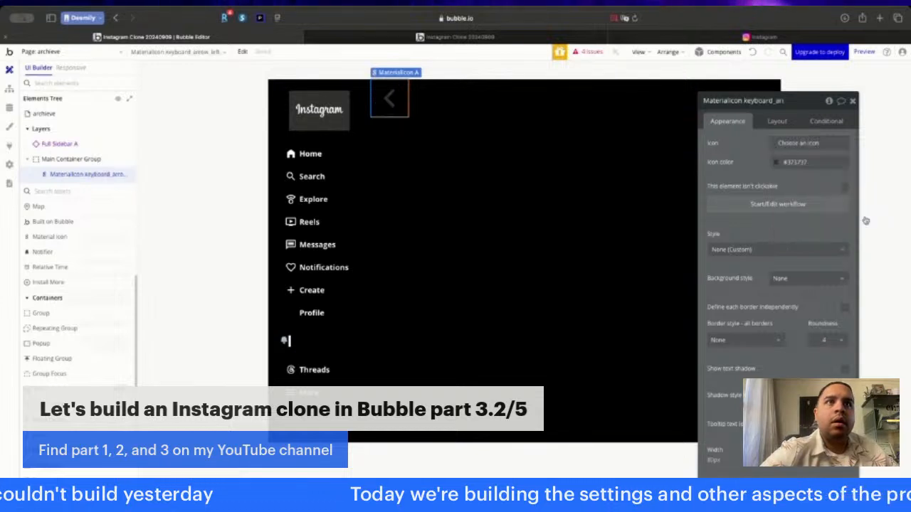
click(796, 162)
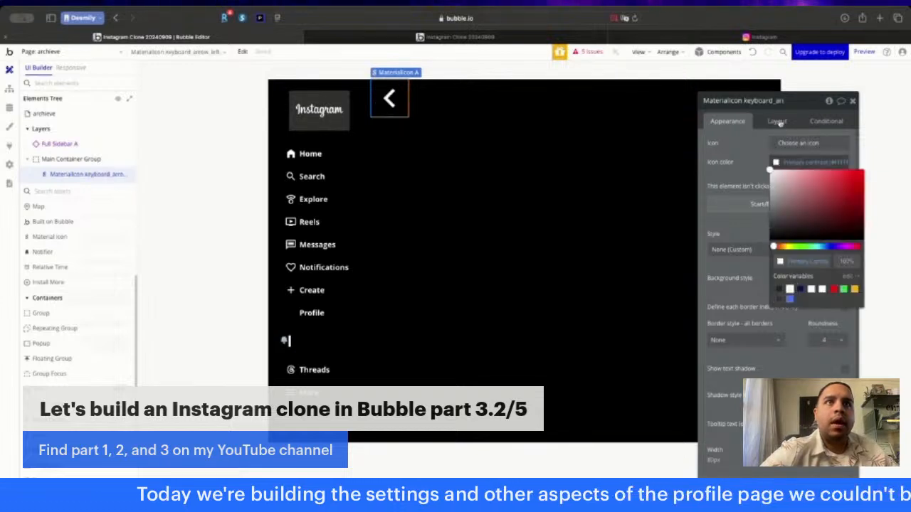
- Set the arrow icon's fixed width and fixed height to 40 px each
click(778, 122)
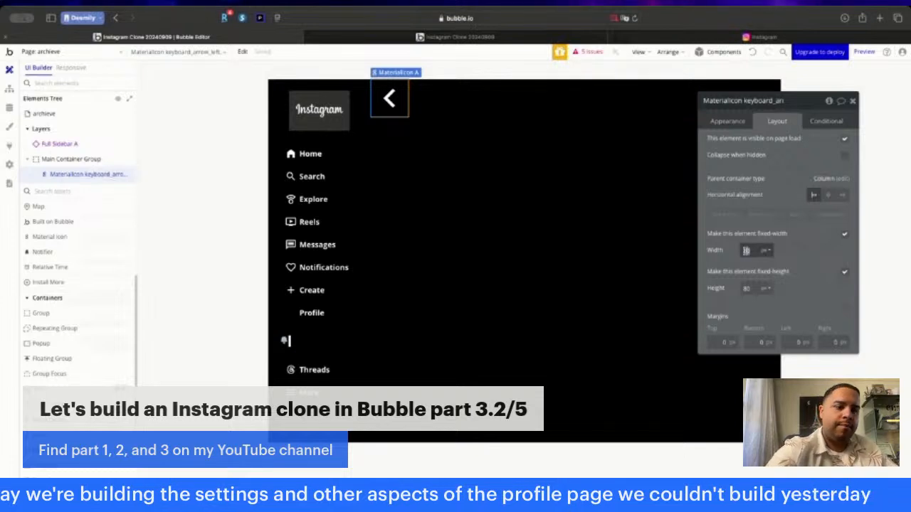
text(40)
key(Tab)
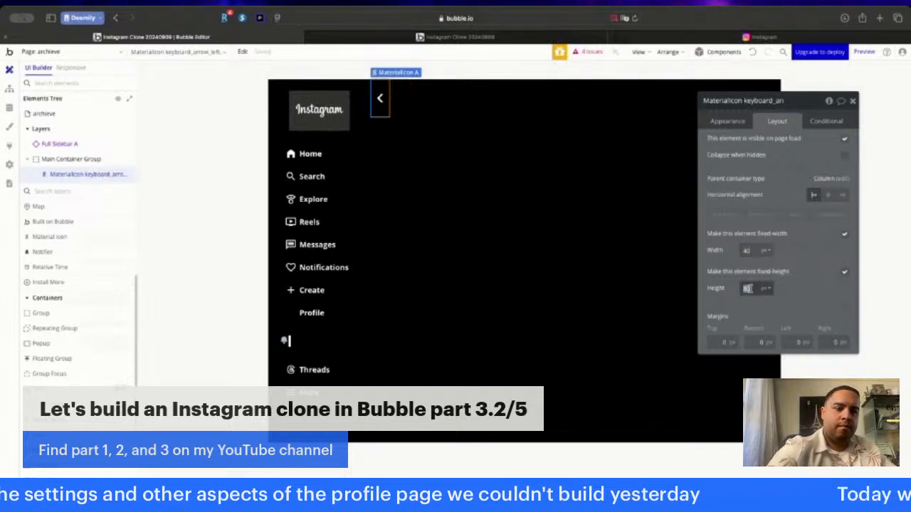
text(40)
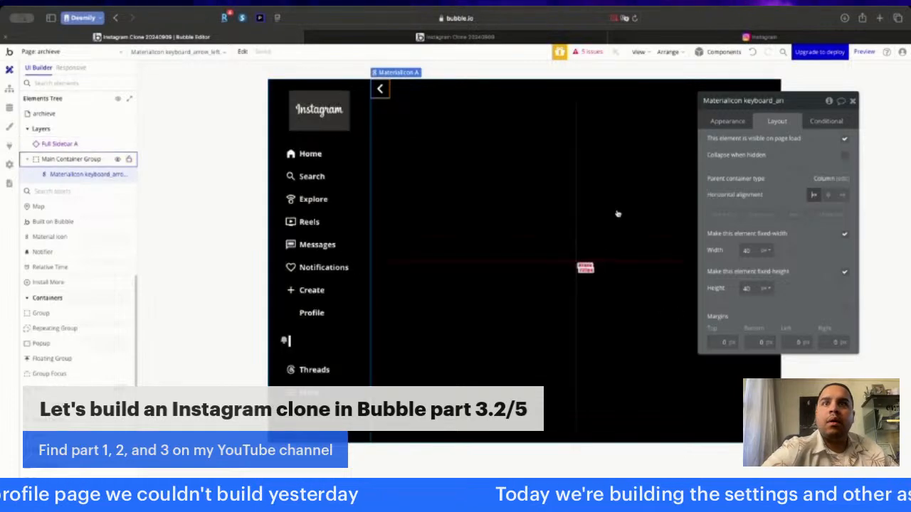
- Add inner padding to the Main Container Group and move its property editor away from the group's content
click(662, 378)
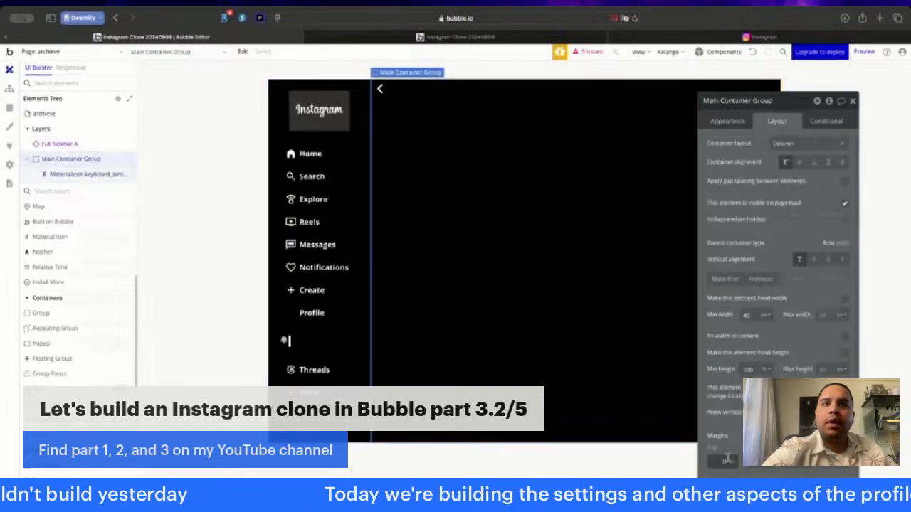
scroll(727, 457, down, 2)
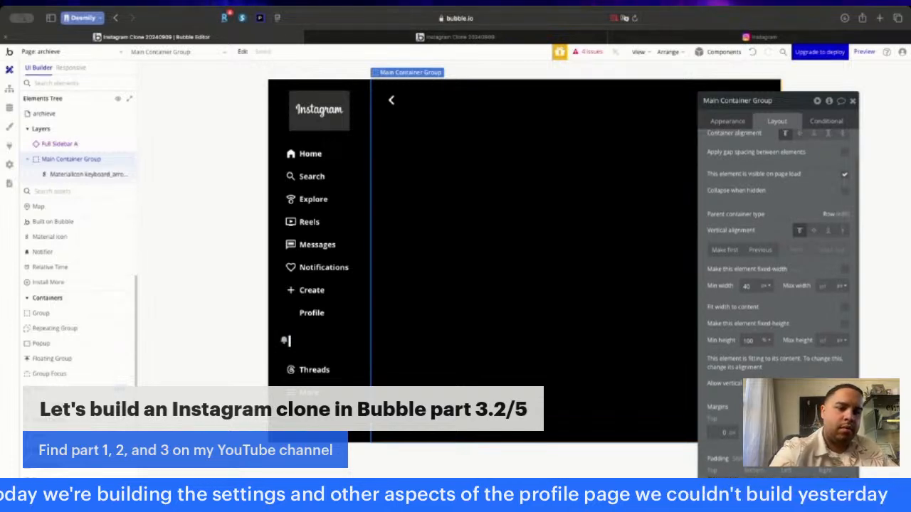
drag(759, 221, 229, 199)
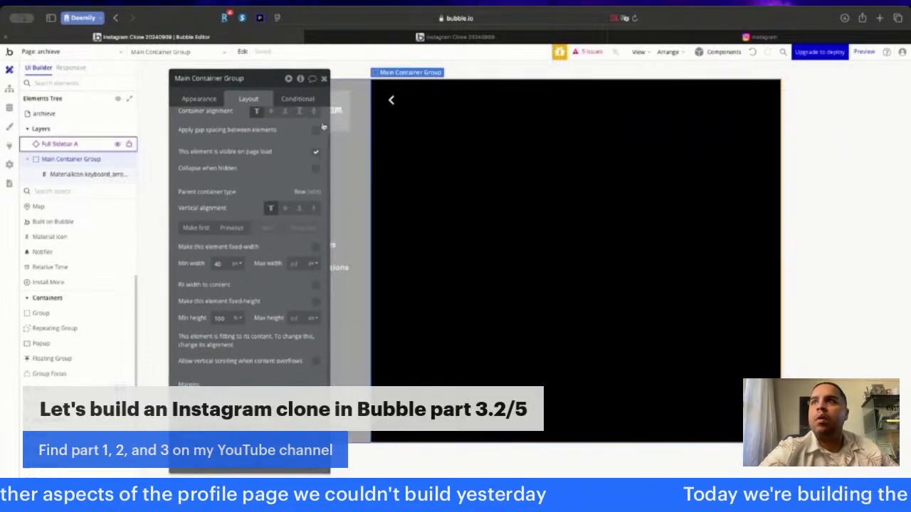
- Add a text element reading "Archieve" below the arrow icon in the Main Container Group
scroll(61, 224, up, 4)
click(53, 222)
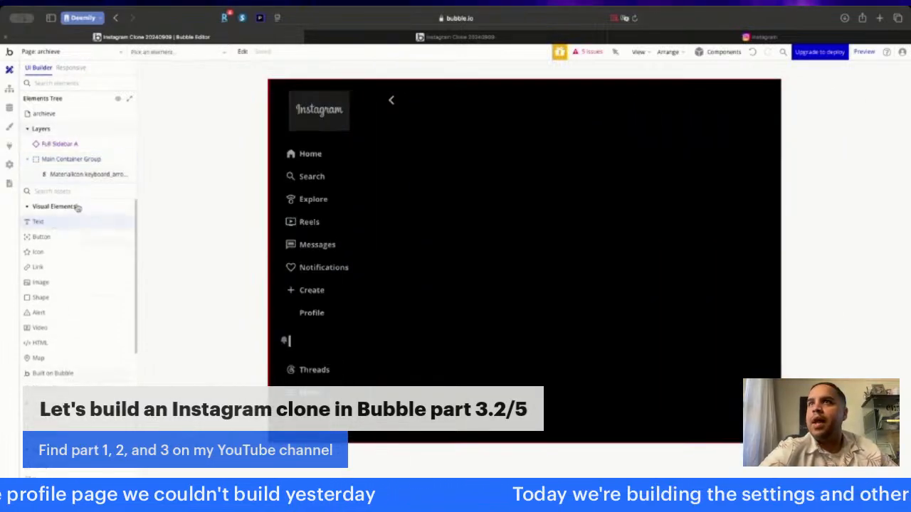
click(410, 150)
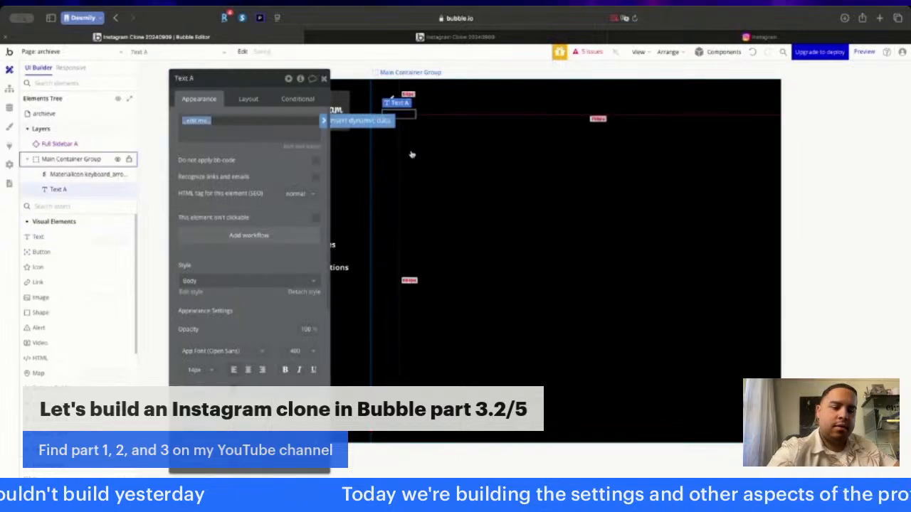
text(Archieve)
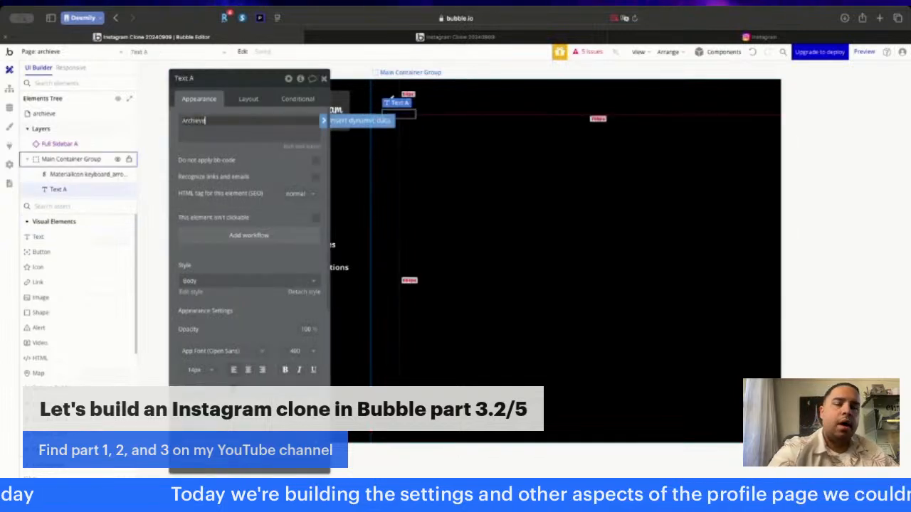
- Format the Archieve text as bold, 18px and white
click(284, 369)
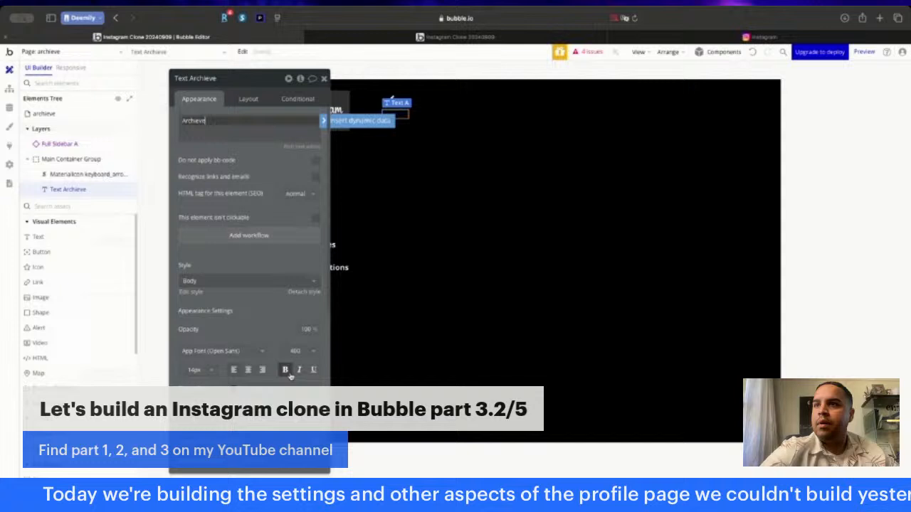
click(198, 371)
text(18)
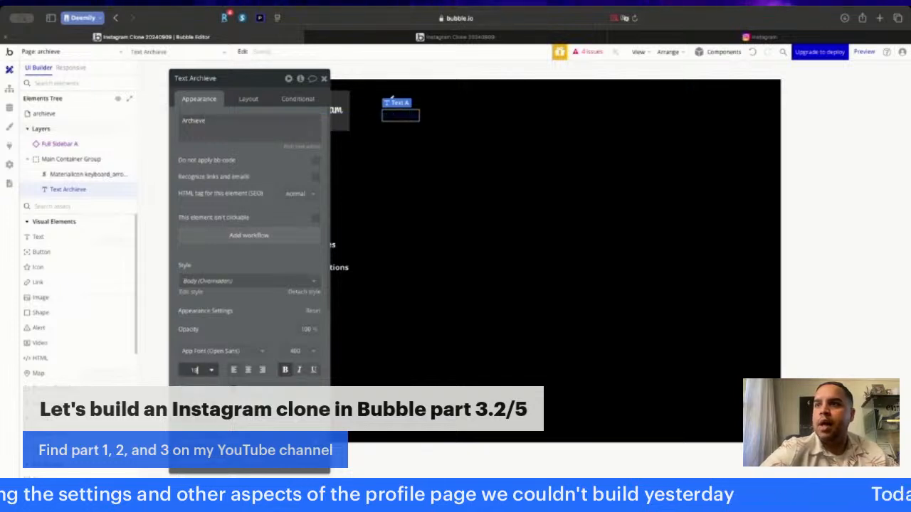
key(Return)
click(245, 389)
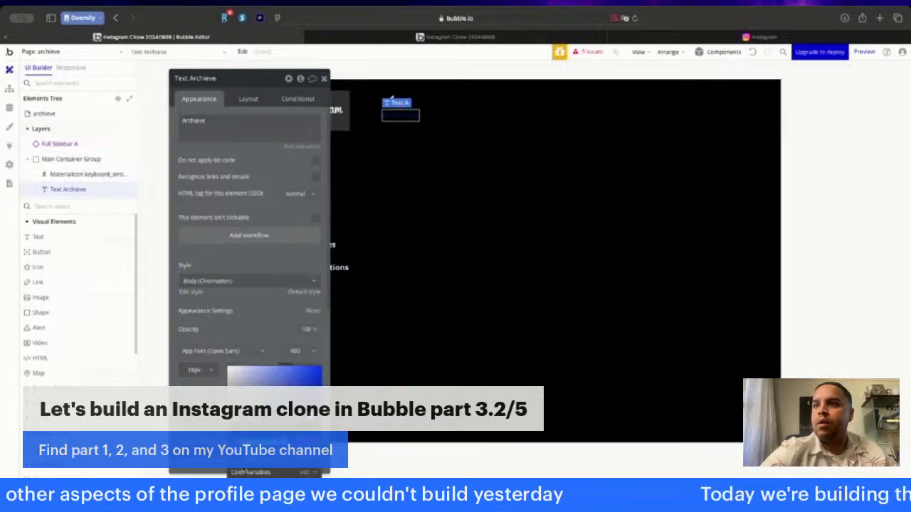
click(244, 485)
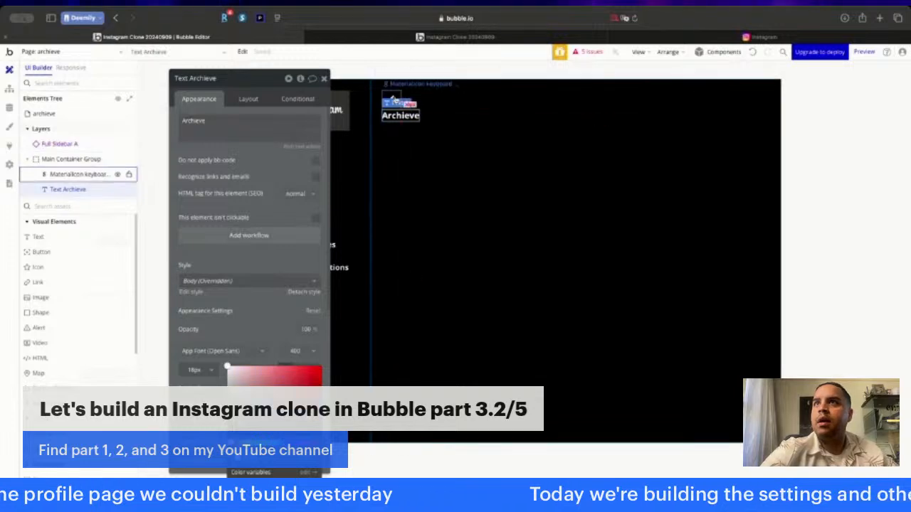
- Group the arrow icon and the Archieve text in a row container and apply a column gap between them
shift+click(392, 100)
right_click(394, 98)
mouse_move(488, 161)
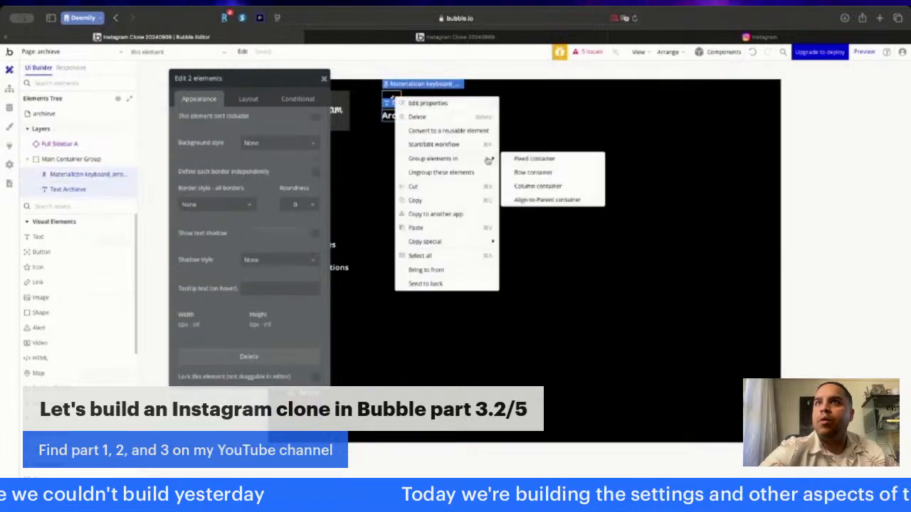
click(539, 172)
click(247, 99)
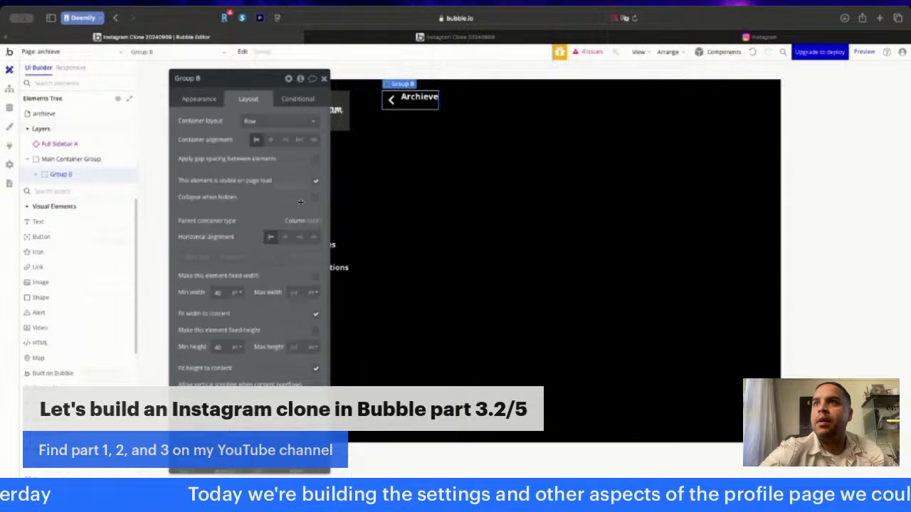
click(315, 158)
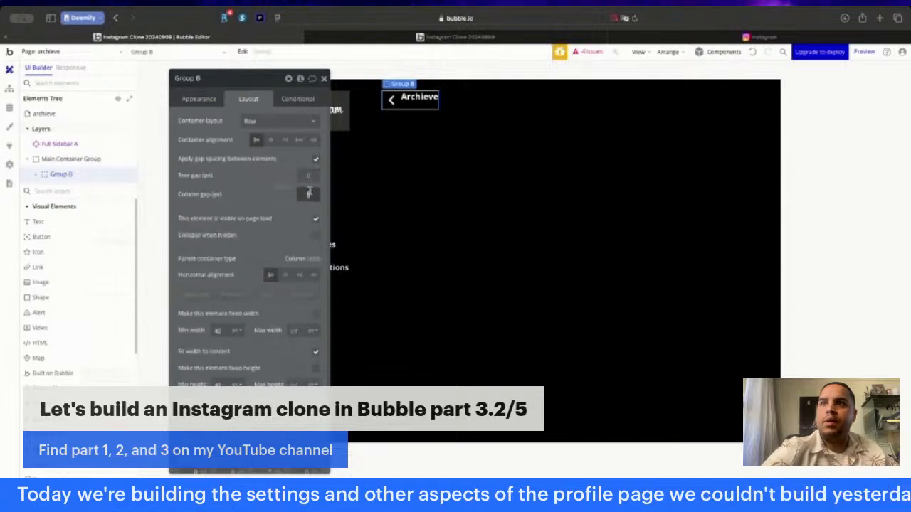
- Center the Archieve text and the arrow icon vertically within their row group and close the properties
click(416, 100)
click(288, 175)
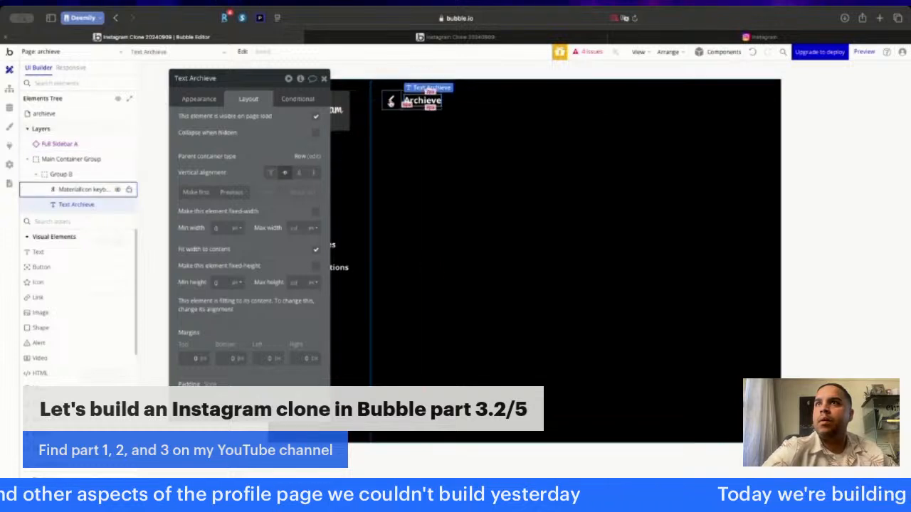
click(91, 190)
click(299, 174)
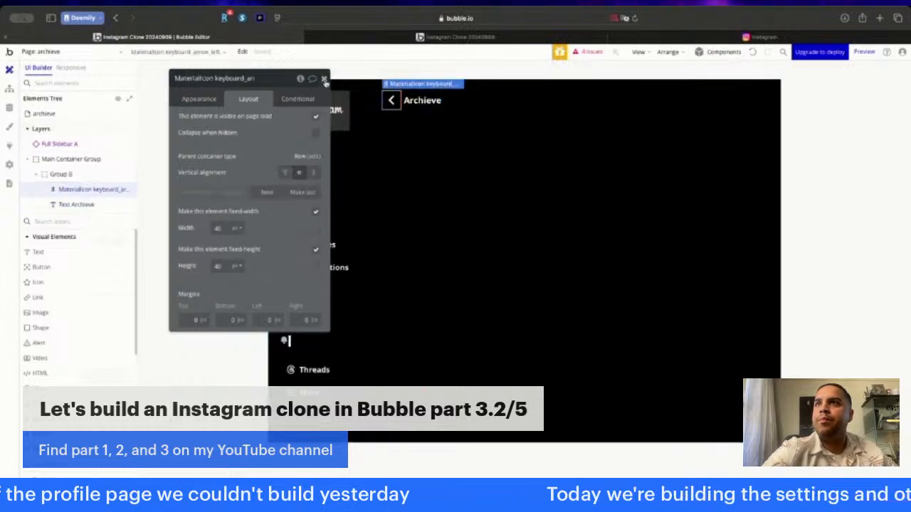
click(323, 78)
- Compare the Main Container Group with Instagram's Archive page and open the profile page in the Bubble editor
double_click(563, 170)
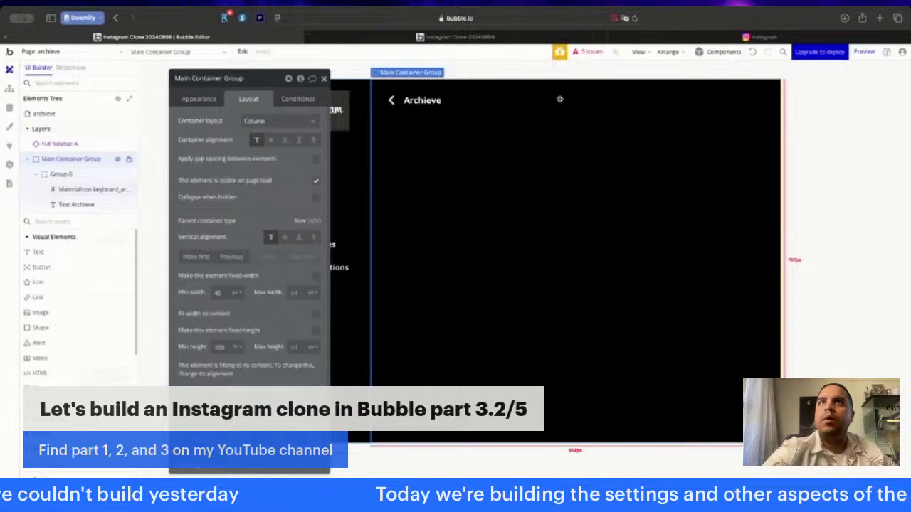
click(686, 40)
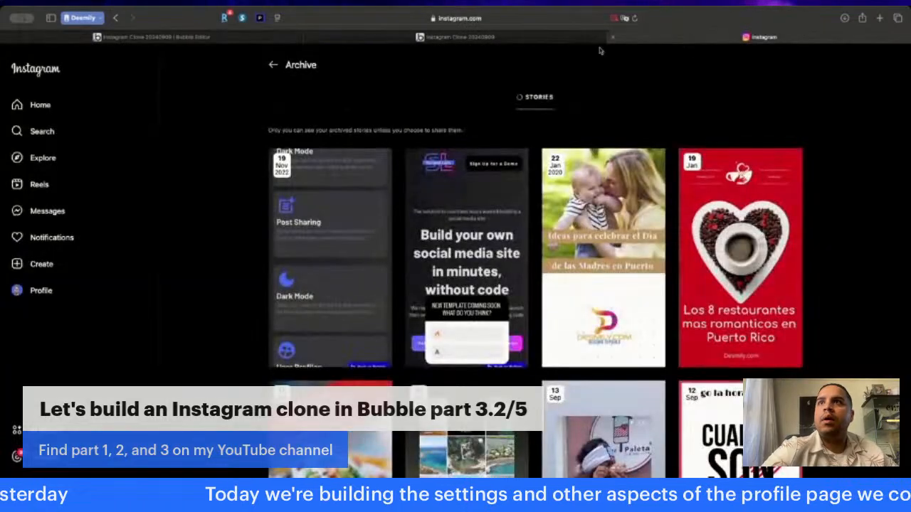
click(188, 39)
click(99, 53)
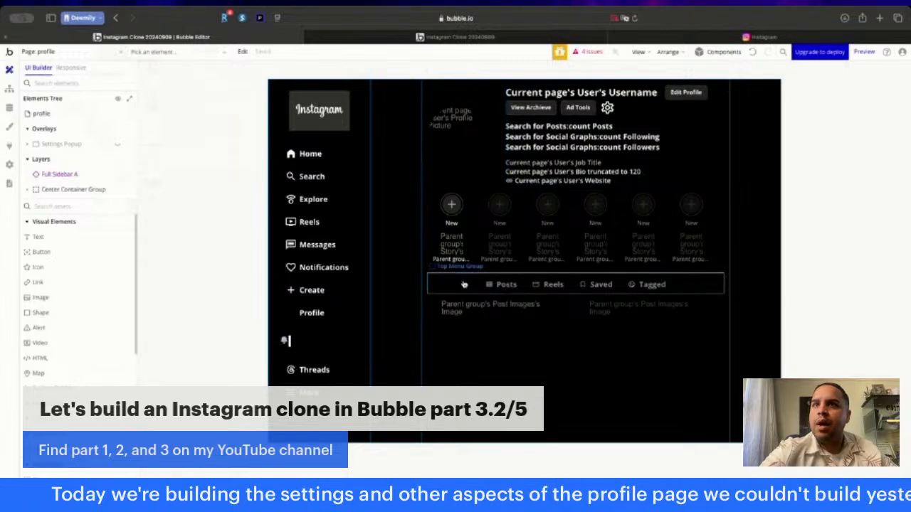
- Copy the Top Menu Group from the profile page into the Main Container Group of the archieve page
double_click(460, 285)
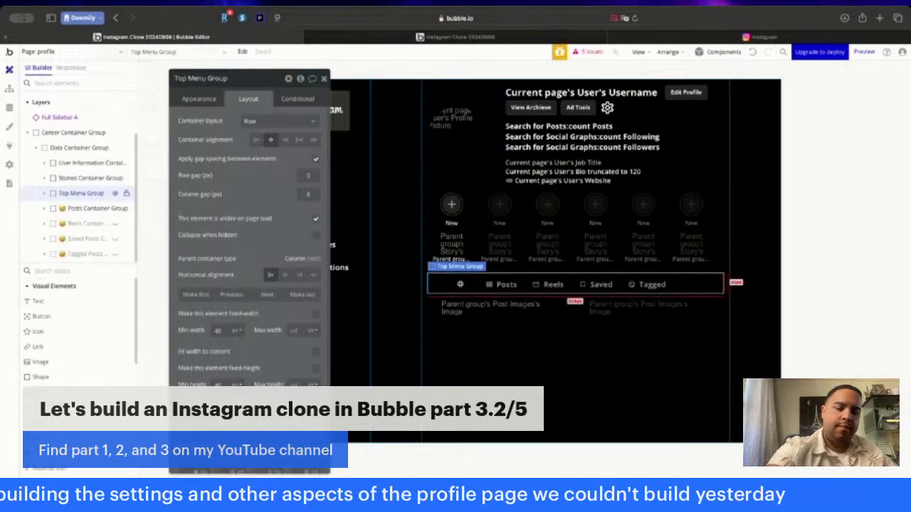
click(91, 52)
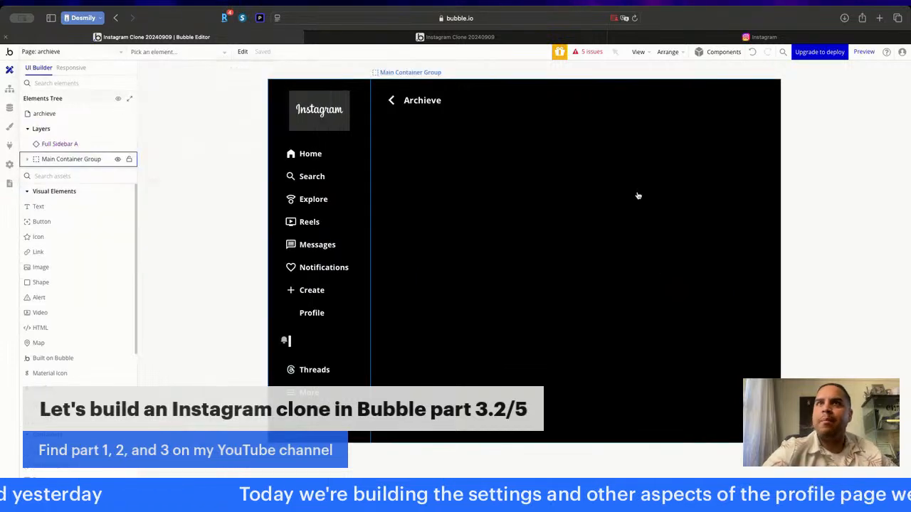
double_click(637, 193)
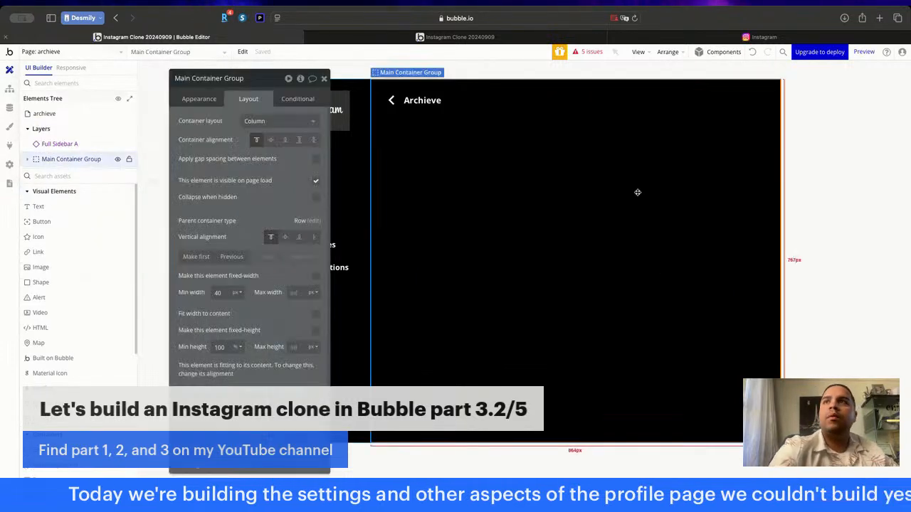
key(ctrl+v)
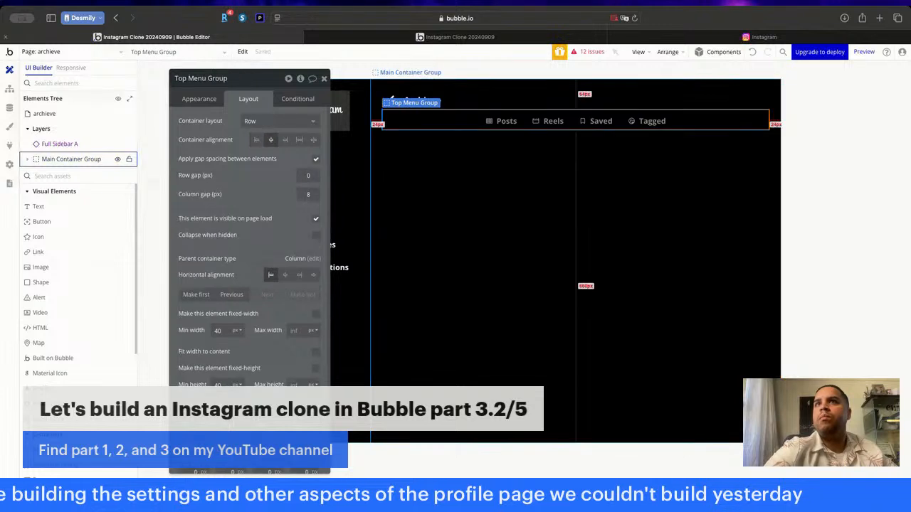
- Apply gap spacing between the Main Container Group's elements with a row gap of 24 px, checking the spacing against Instagram's Archive page
click(642, 161)
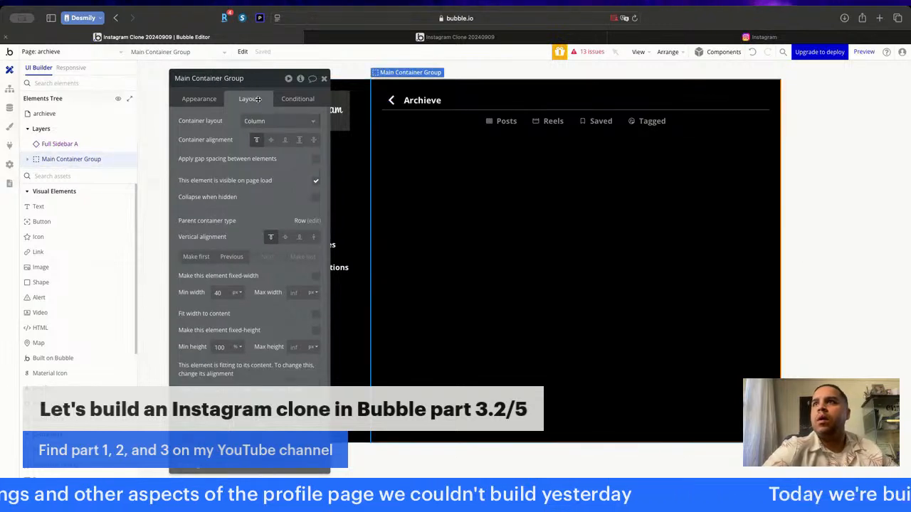
click(315, 158)
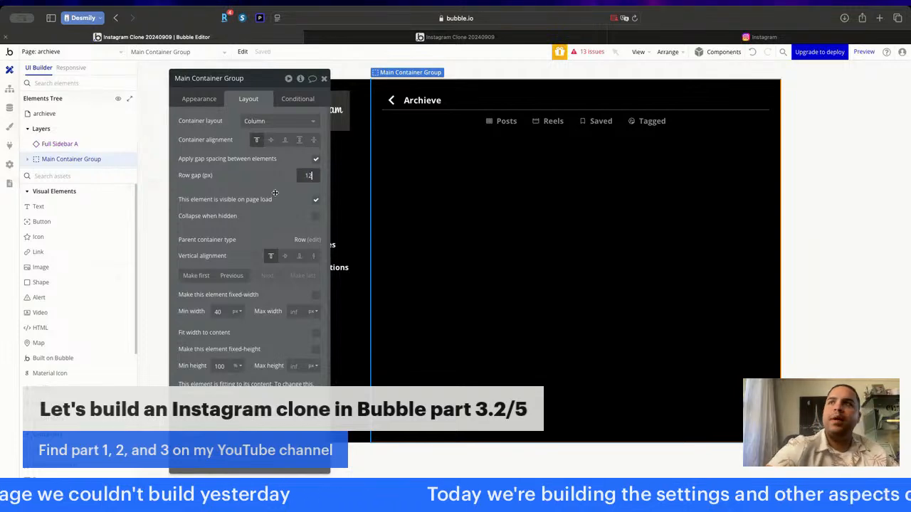
click(323, 78)
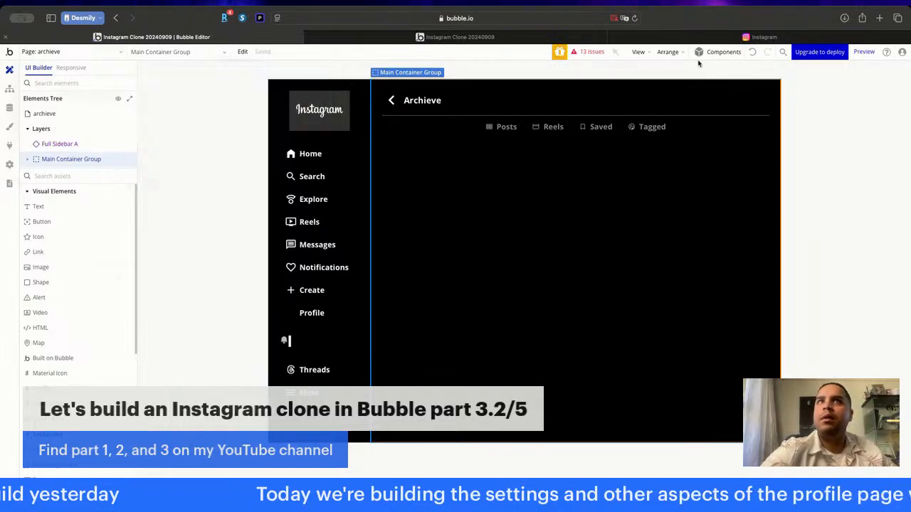
click(713, 37)
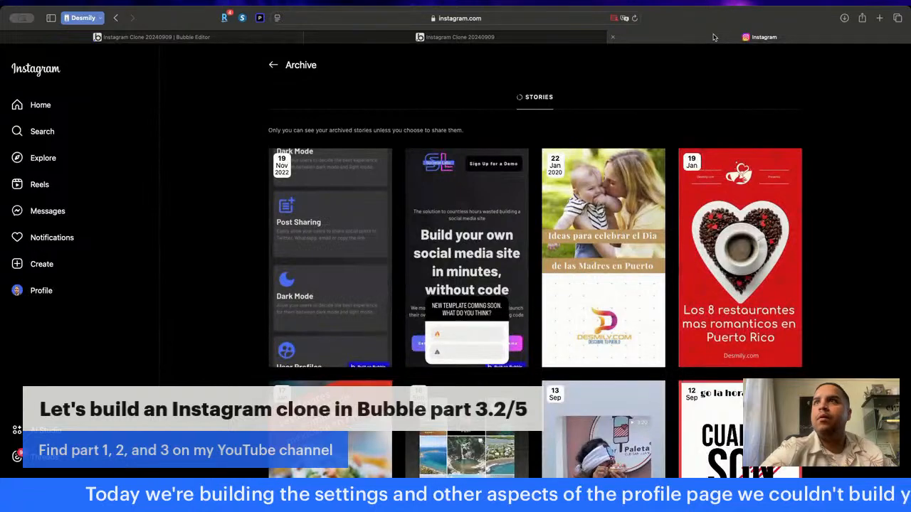
click(152, 37)
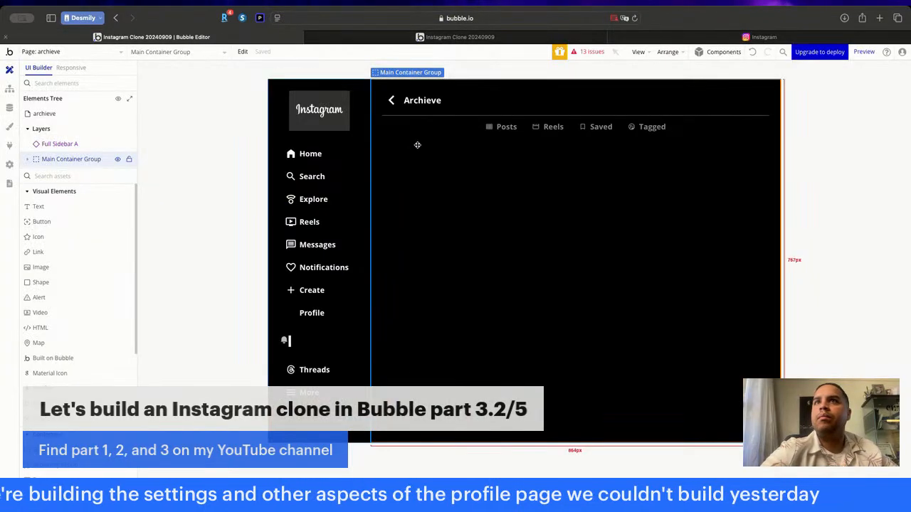
double_click(469, 195)
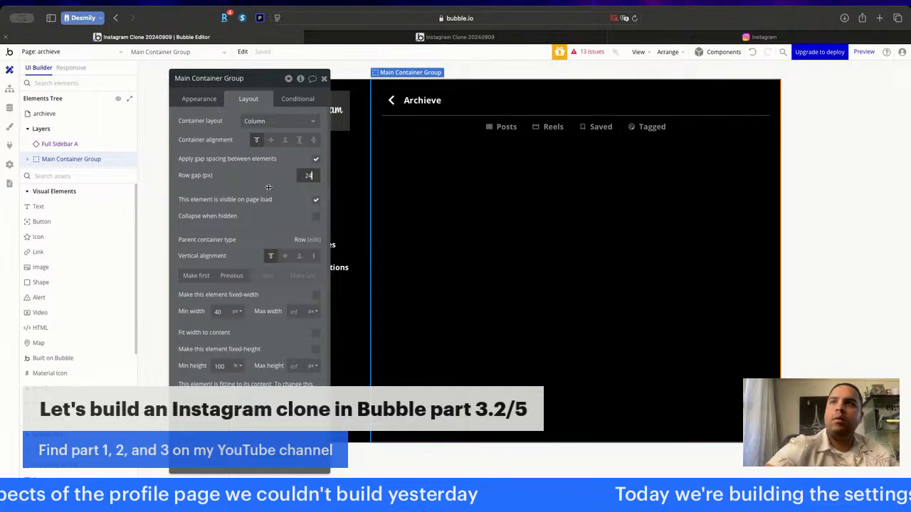
- Change the label of the Posts Menu Button in the copied top menu to Stories
click(465, 128)
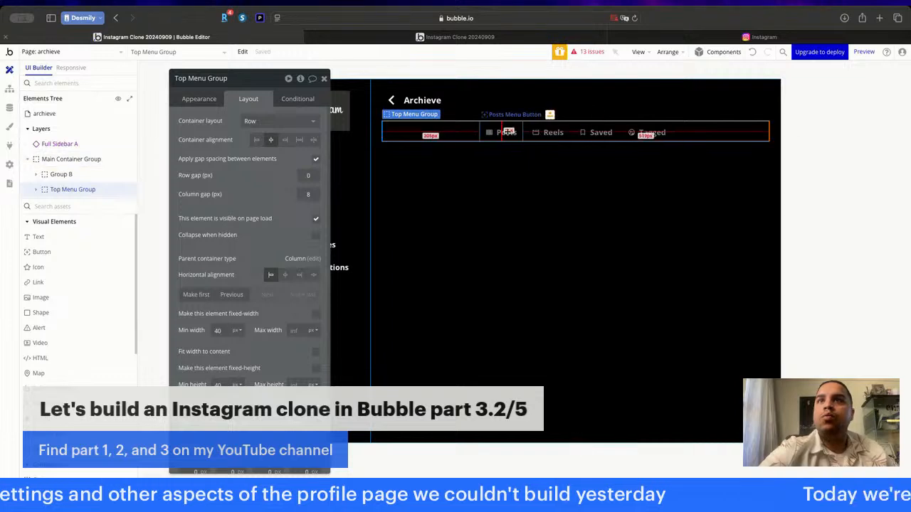
click(507, 131)
click(199, 98)
click(269, 156)
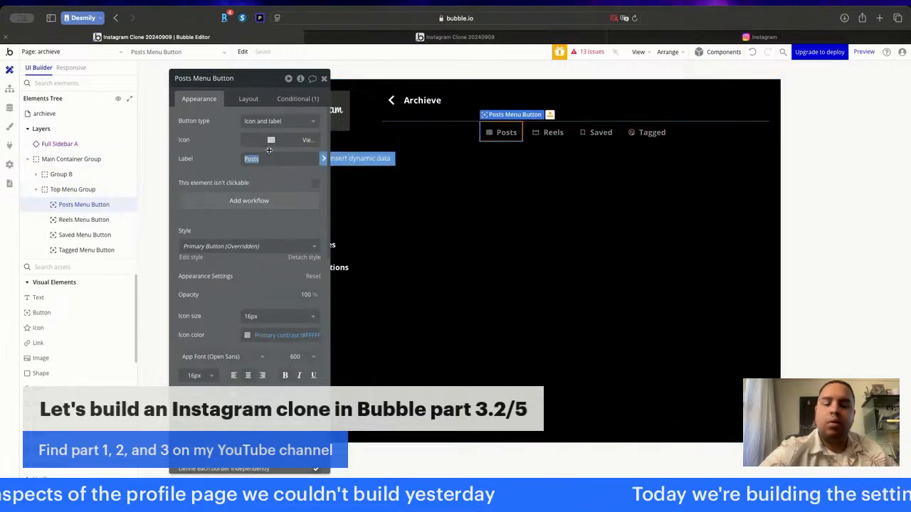
text(Stories)
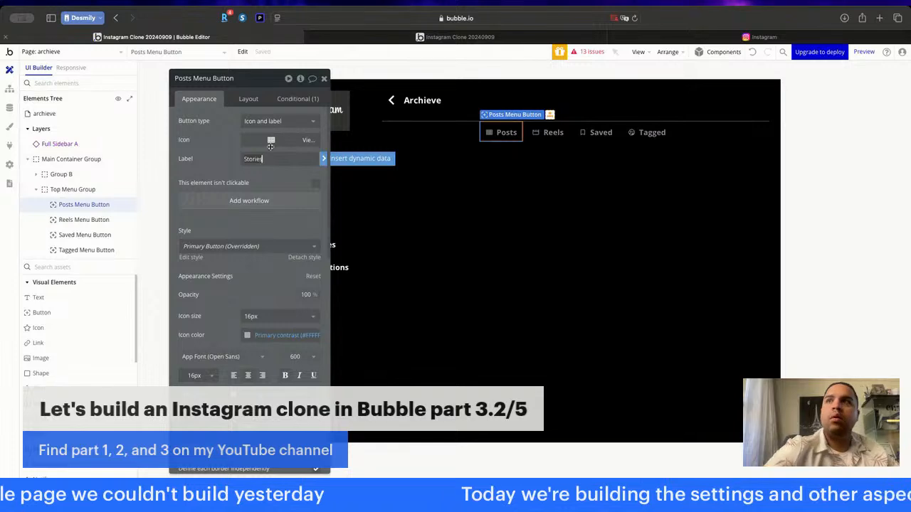
- Check the Stories icon on Instagram's Archive page and set the Stories button's icon to the outlined Material history clock
click(793, 37)
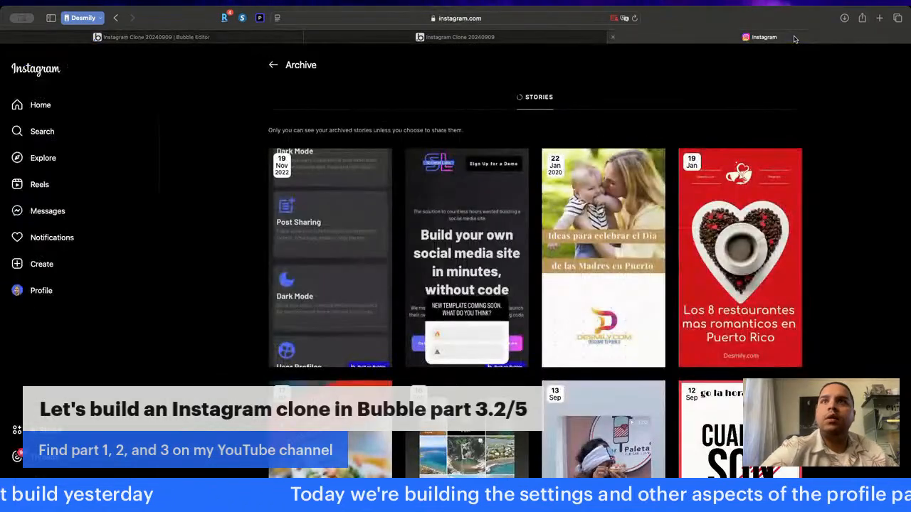
click(271, 37)
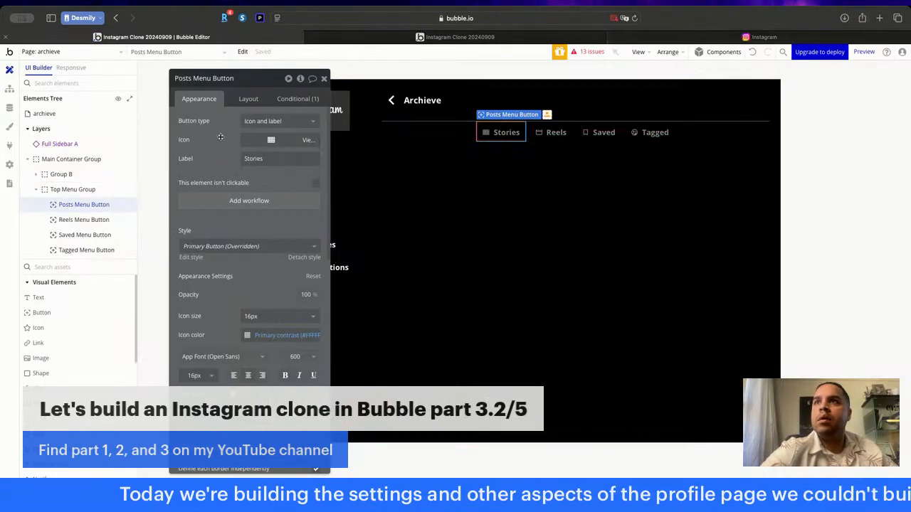
click(275, 142)
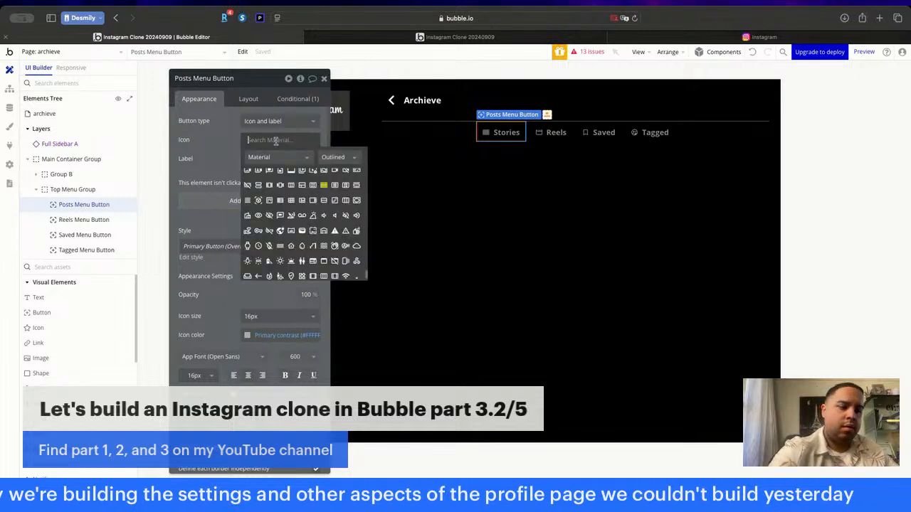
text(load)
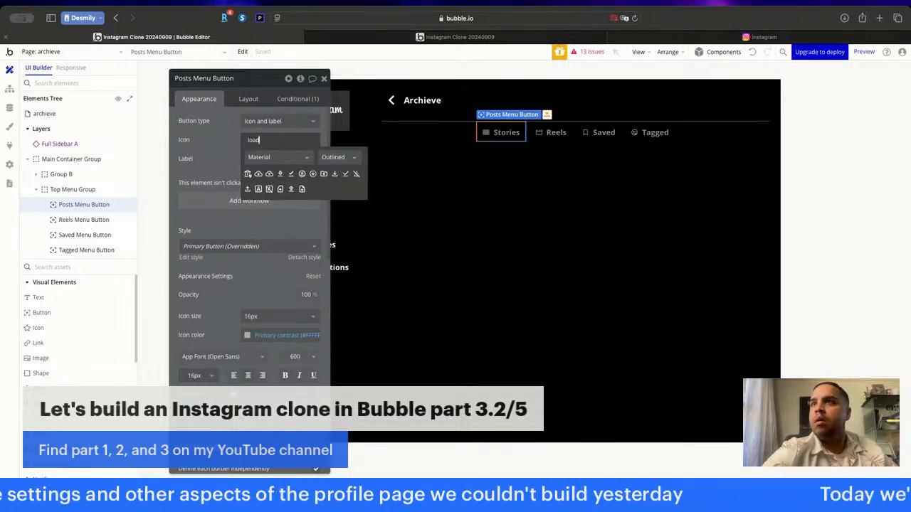
key(BackSpace)
key(BackSpace)
key(BackSpace)
key(BackSpace)
text(s)
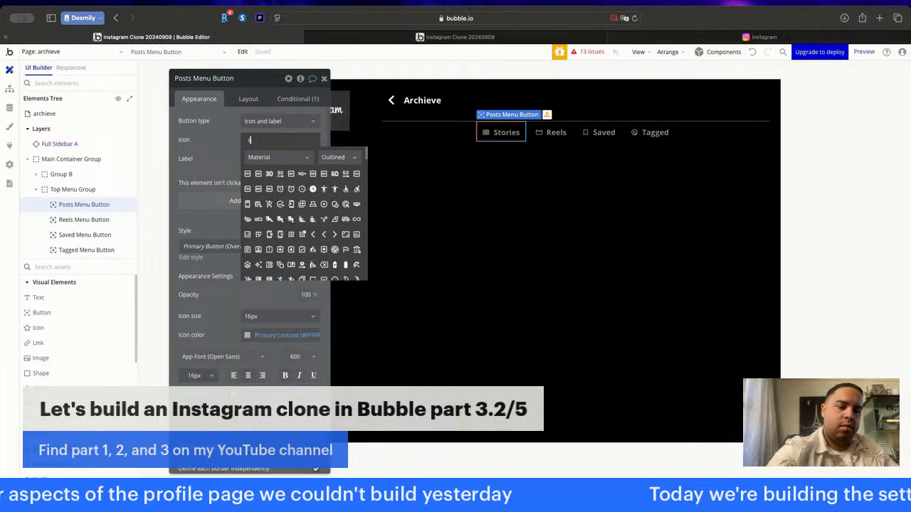
text(tor)
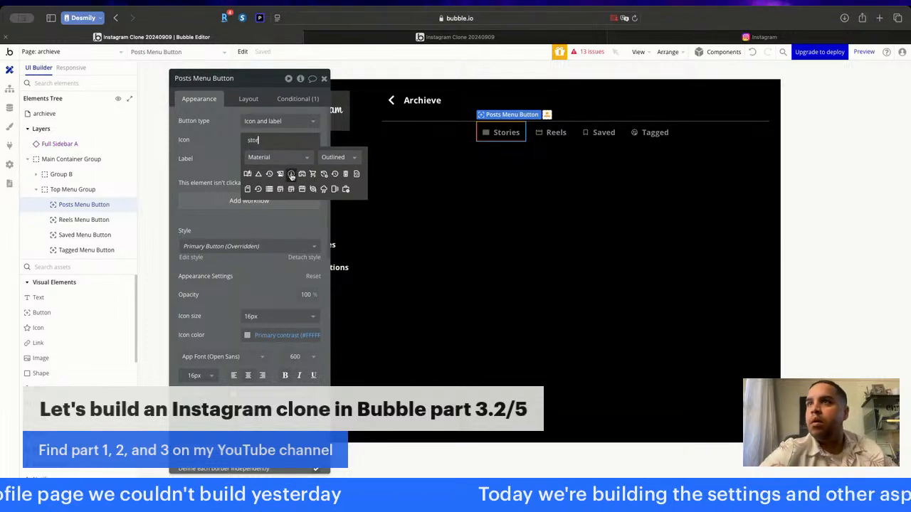
click(291, 176)
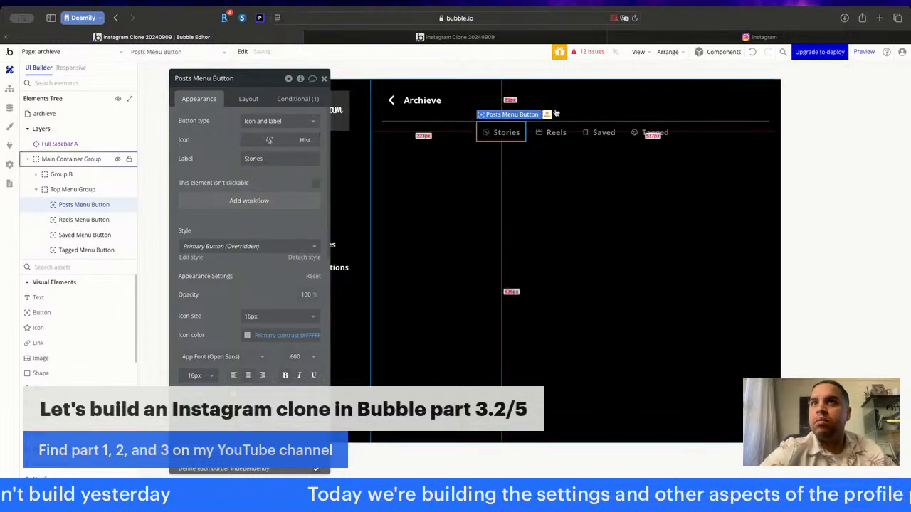
click(557, 134)
key(Delete)
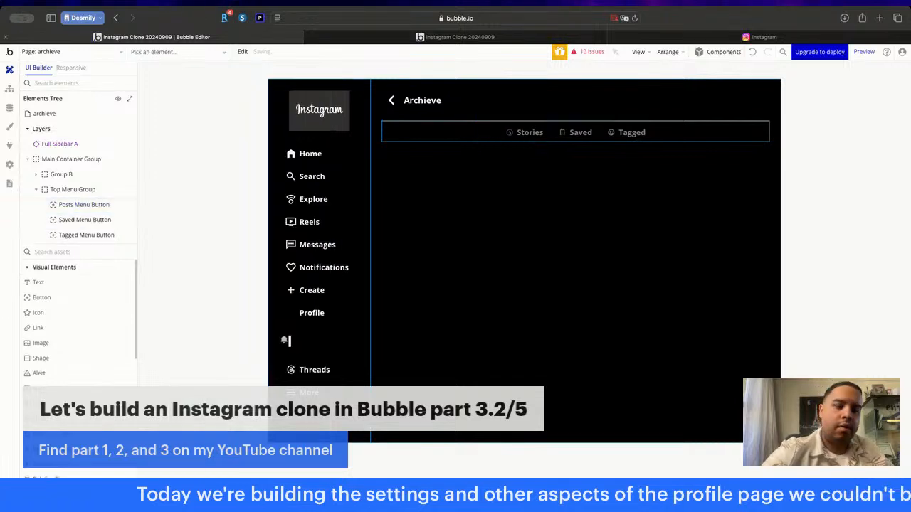
key(super+z)
- Delete the Saved and Tagged buttons from the archieve page's Top Menu Group
click(602, 132)
key(Delete)
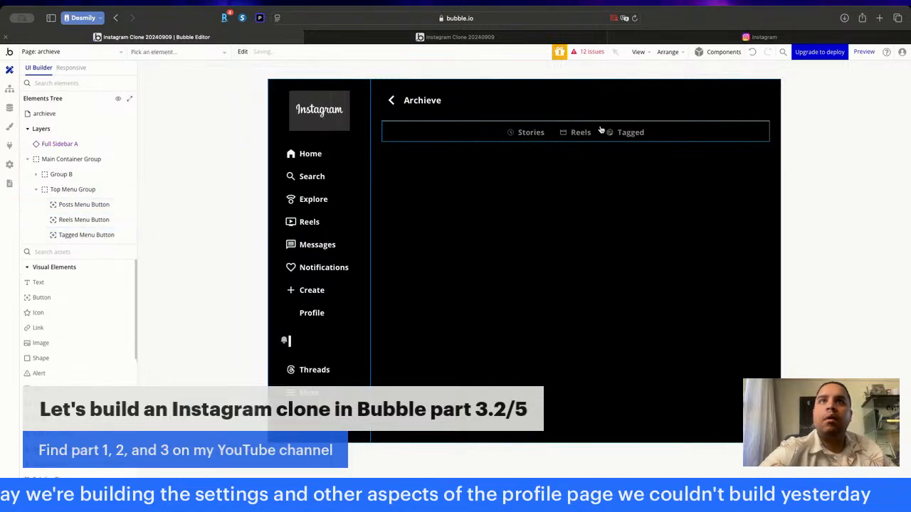
click(630, 132)
key(Delete)
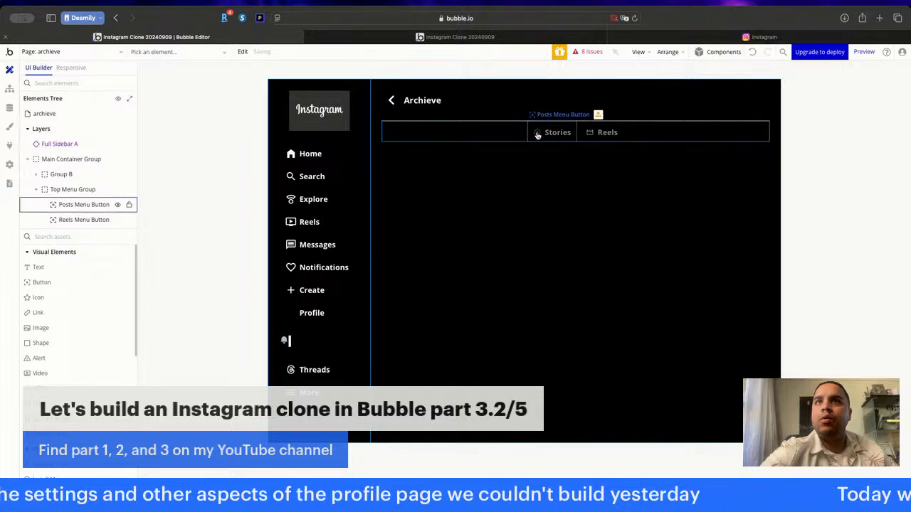
click(447, 202)
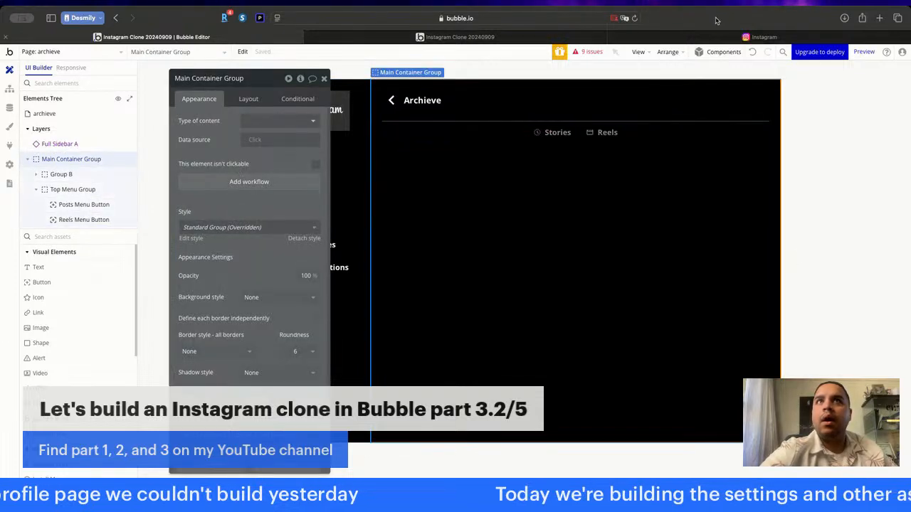
- Copy the Posts Container Group from the profile page into the Main Container Group of the archieve page
click(719, 40)
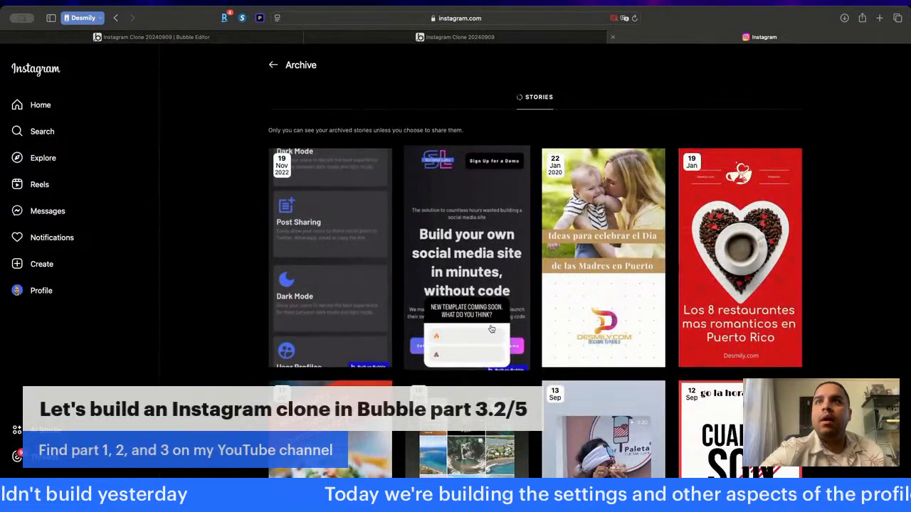
click(171, 38)
click(44, 52)
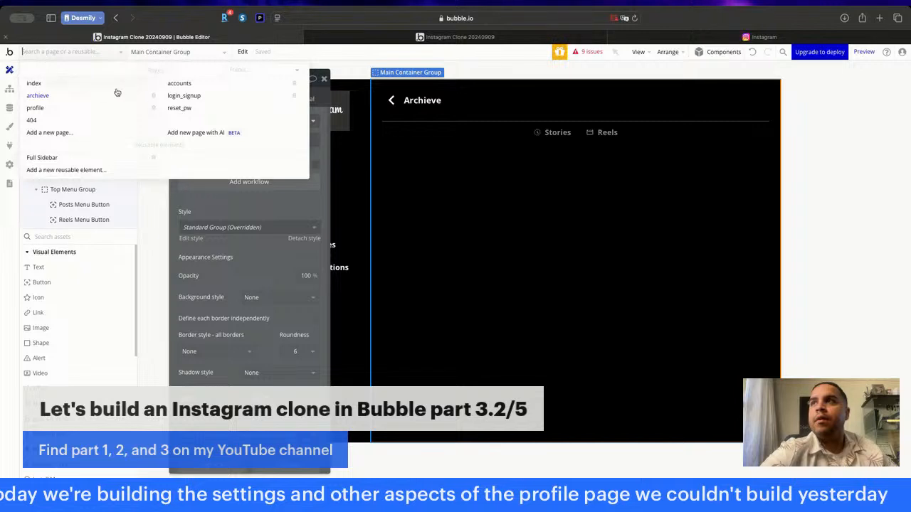
click(35, 108)
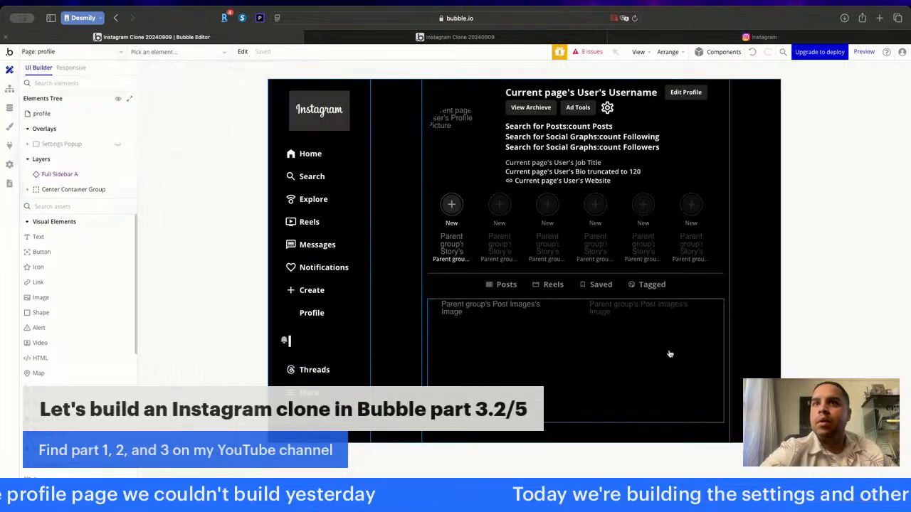
double_click(669, 343)
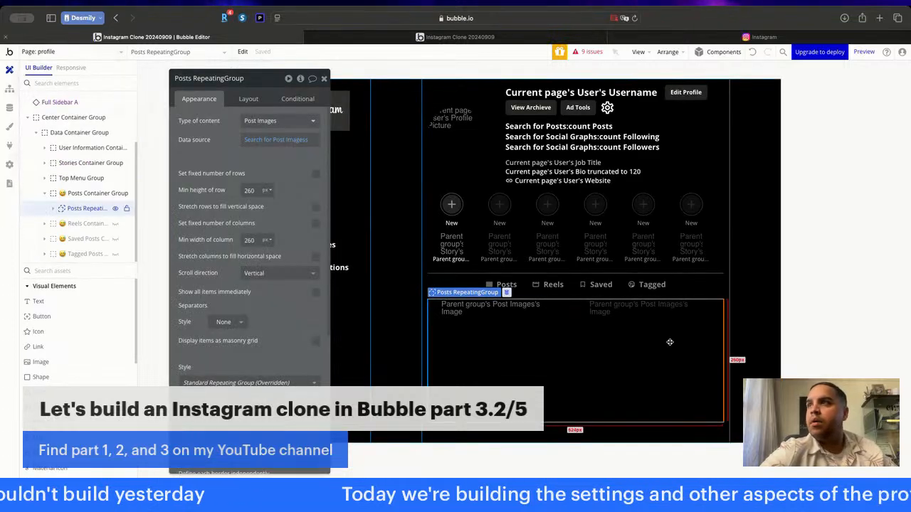
click(94, 194)
right_click(94, 194)
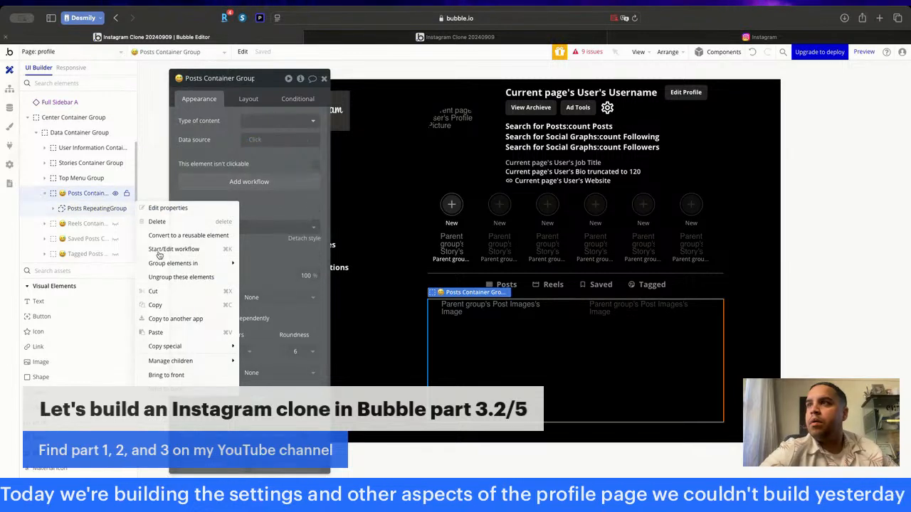
click(84, 56)
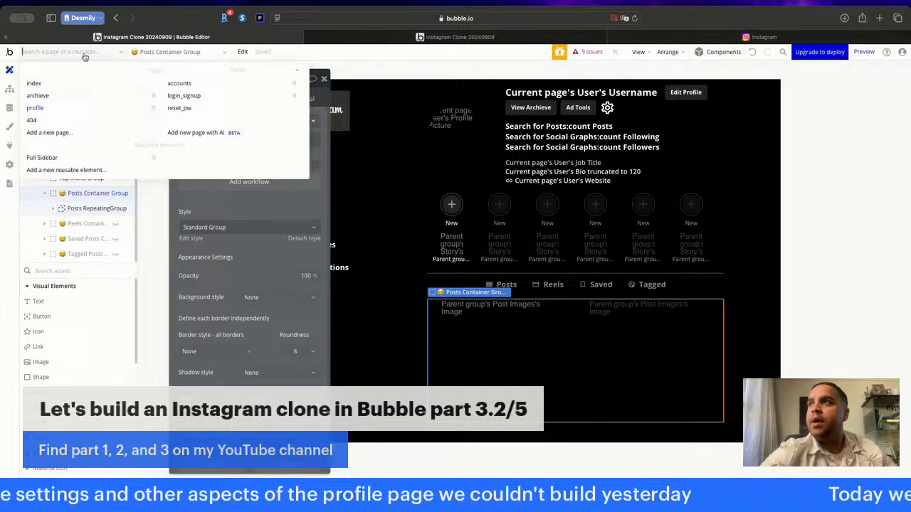
click(61, 96)
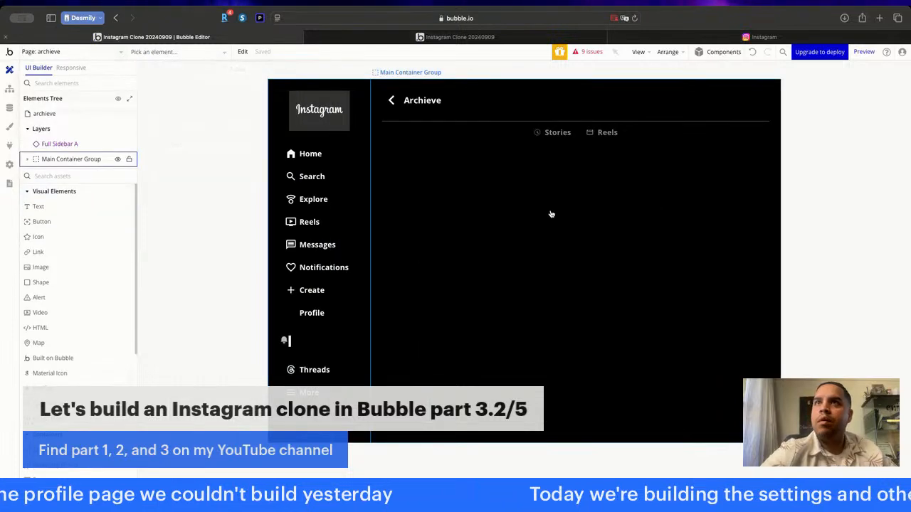
double_click(550, 213)
key(super+v)
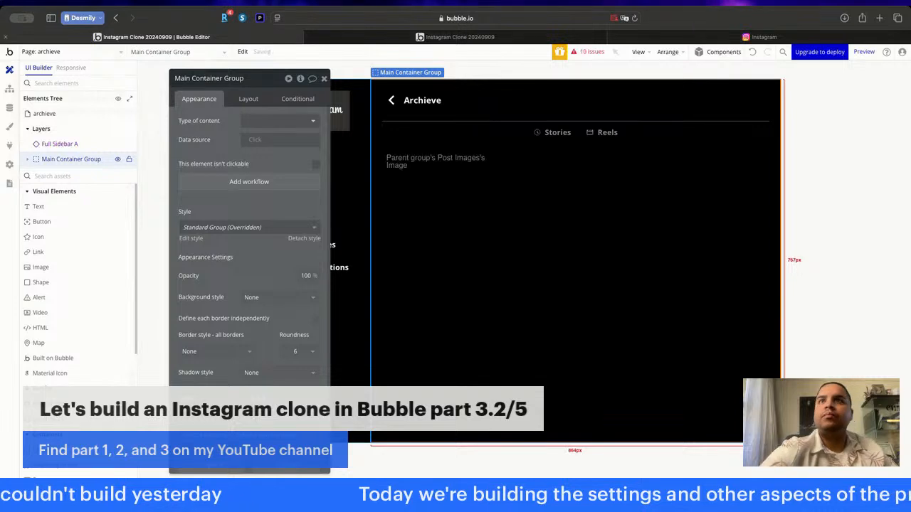
- Set the minimum row height of the pasted Posts RepeatingGroup to 520 px
click(437, 208)
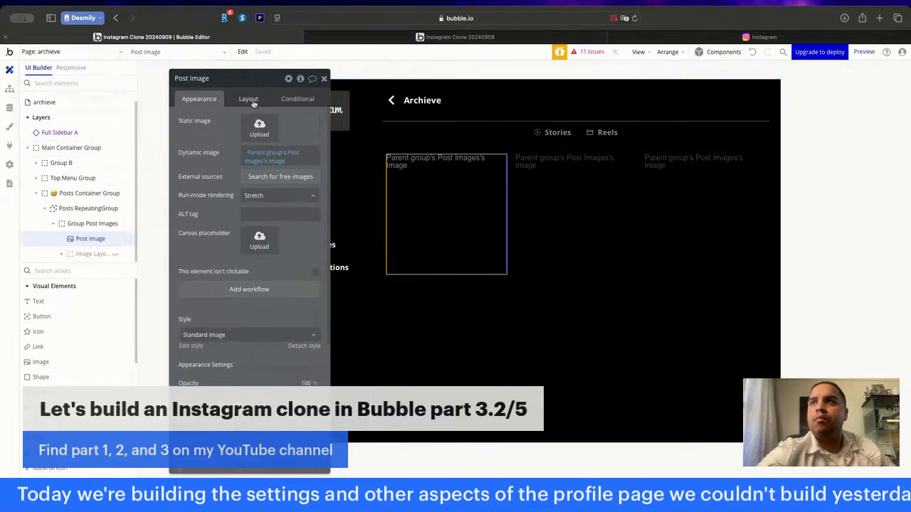
click(640, 218)
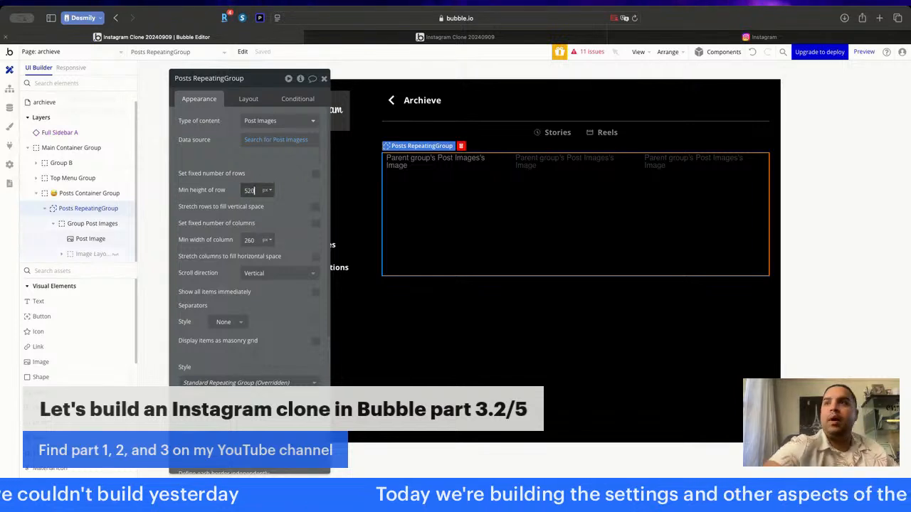
text(520)
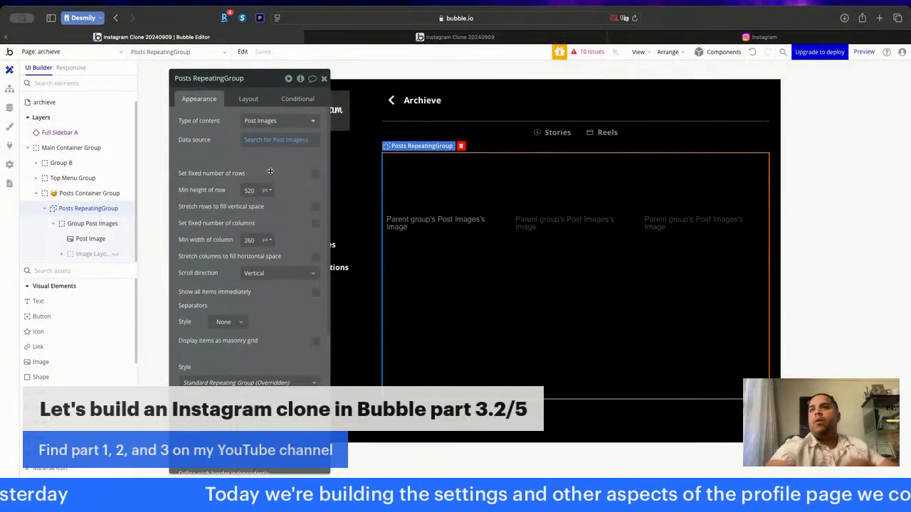
- Set the aspect ratio of the Post Image in the posts grid to 1 x 2
click(413, 249)
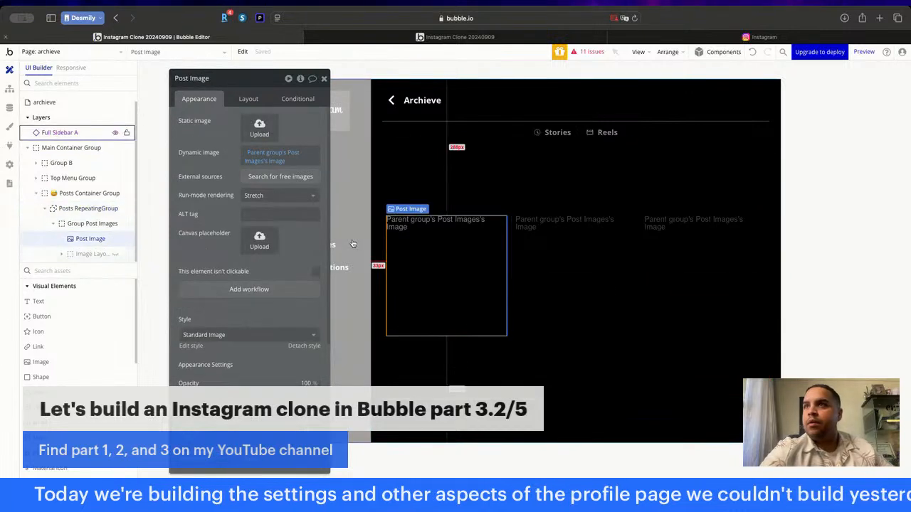
click(248, 99)
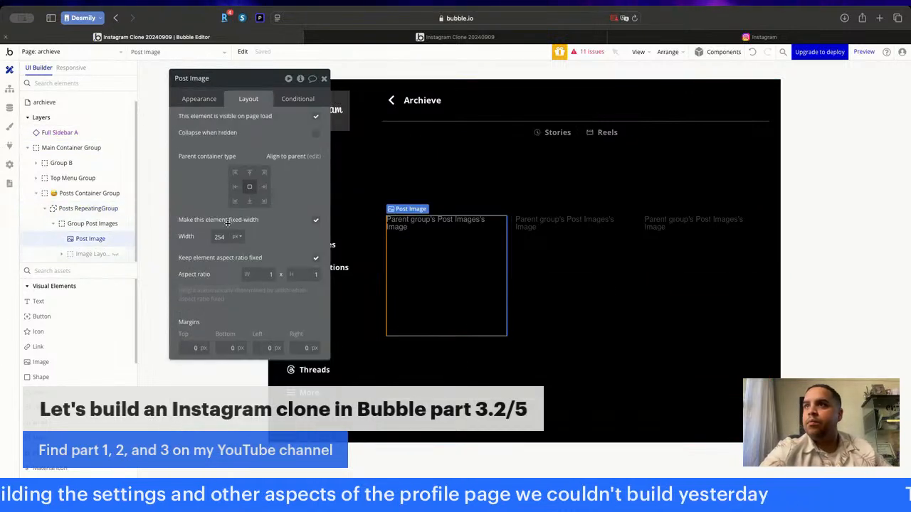
click(267, 275)
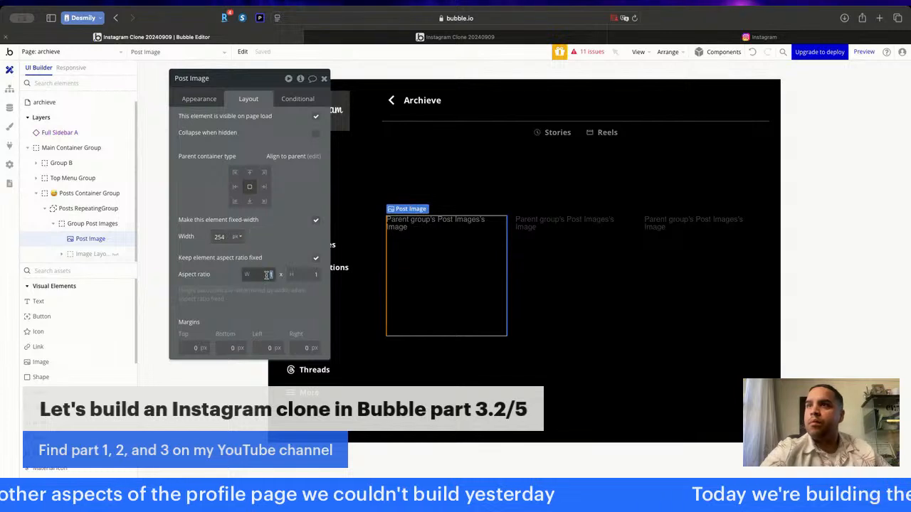
click(305, 275)
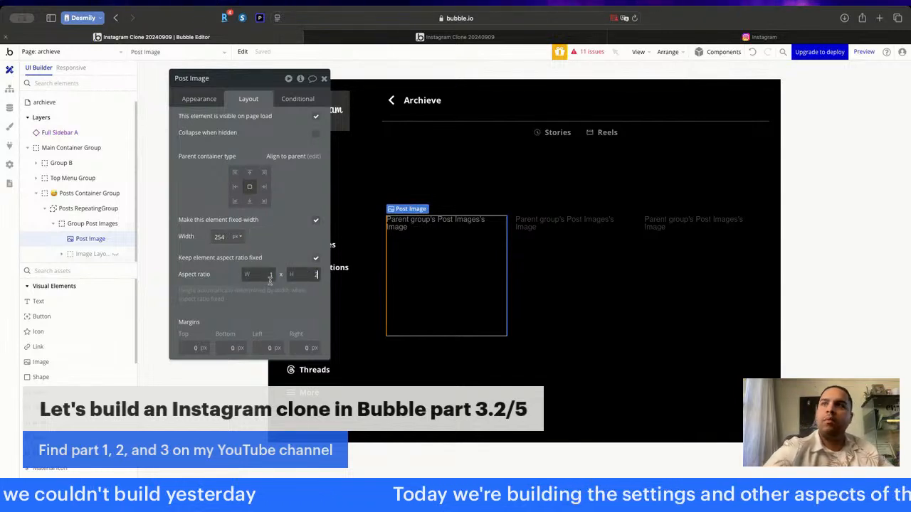
text(2)
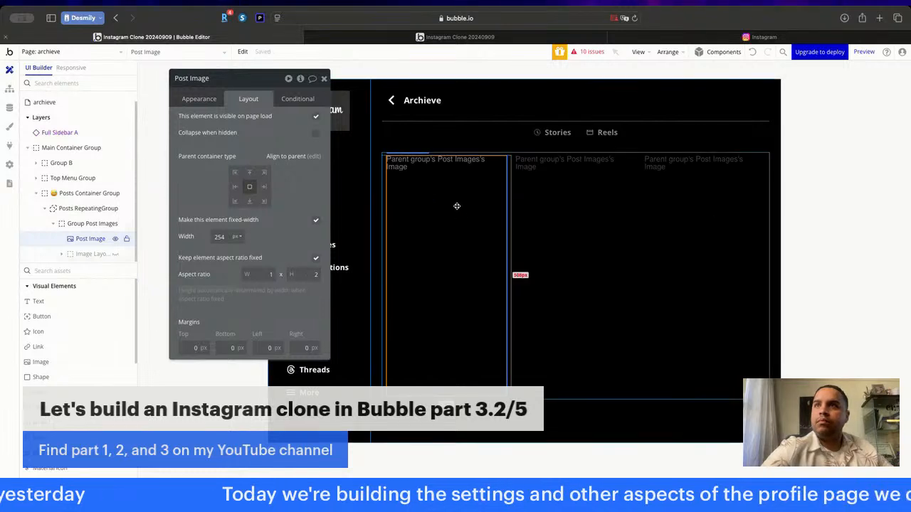
- Set the fixed height of the Image Layover Group inside Group Post Images to 508 px
click(87, 224)
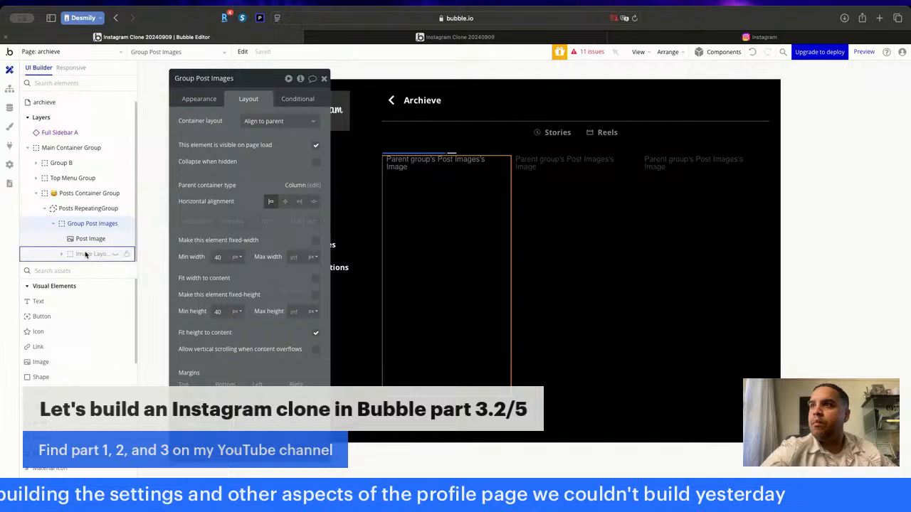
click(85, 254)
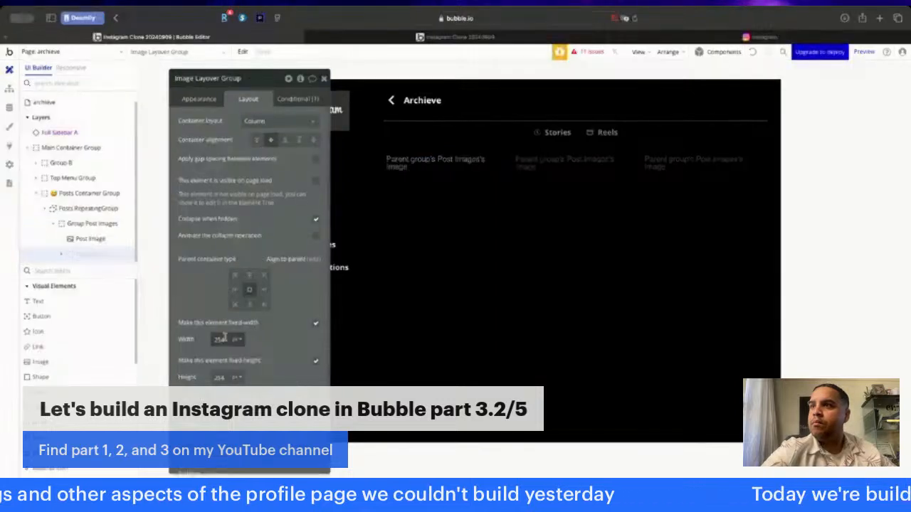
click(227, 377)
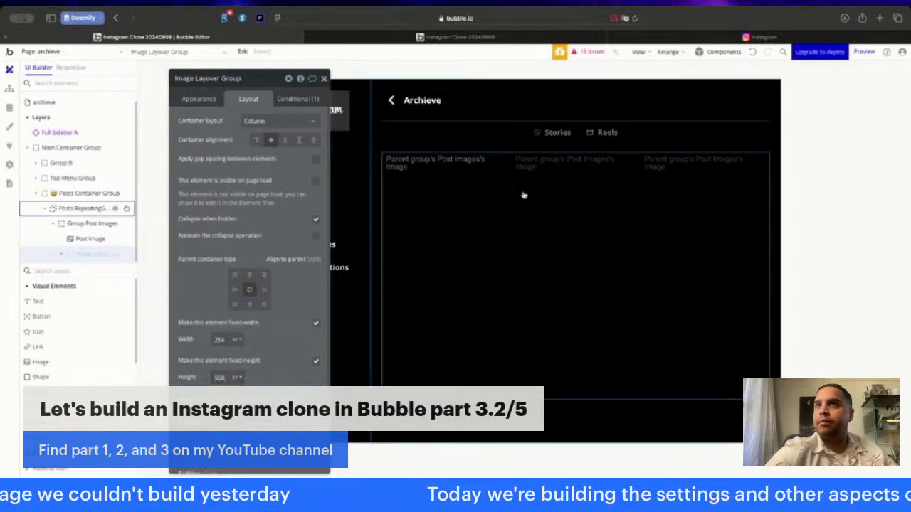
click(324, 78)
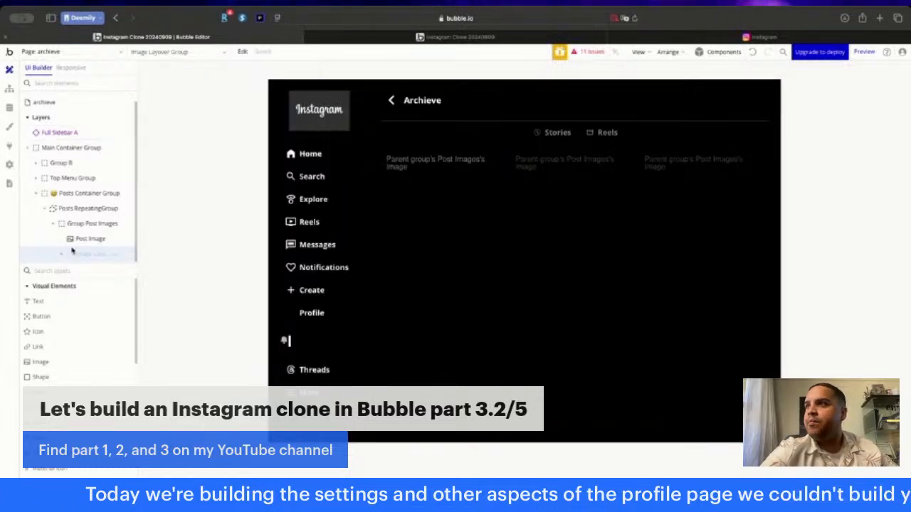
- Fix the Posts RepeatingGroup's Post Images search by setting its User constraint to Current User
click(36, 194)
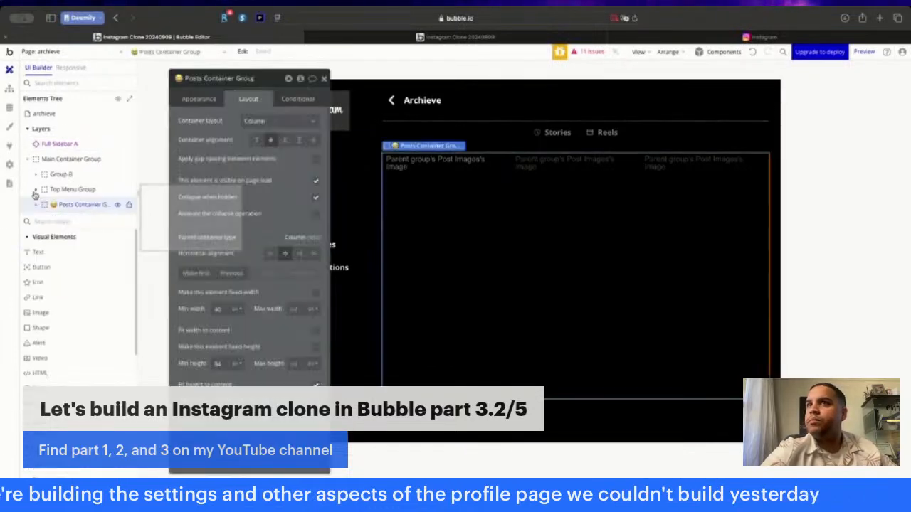
click(673, 199)
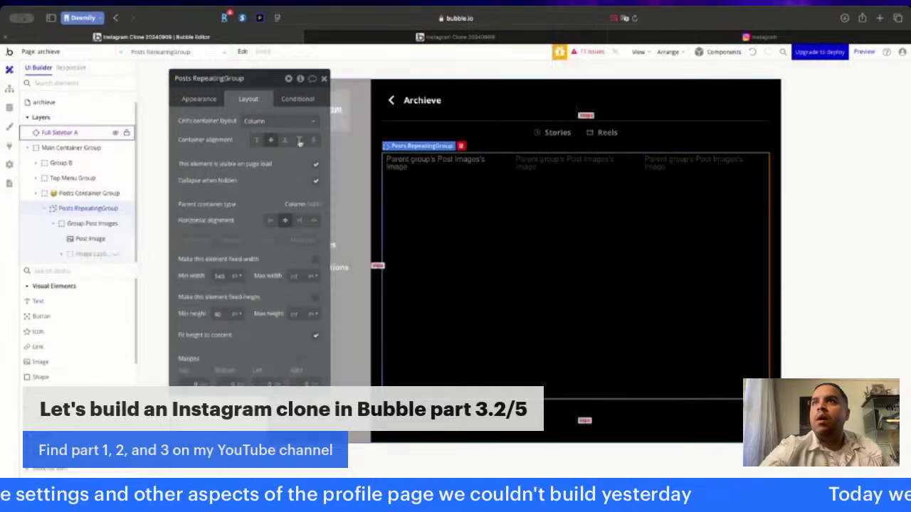
click(200, 100)
click(258, 143)
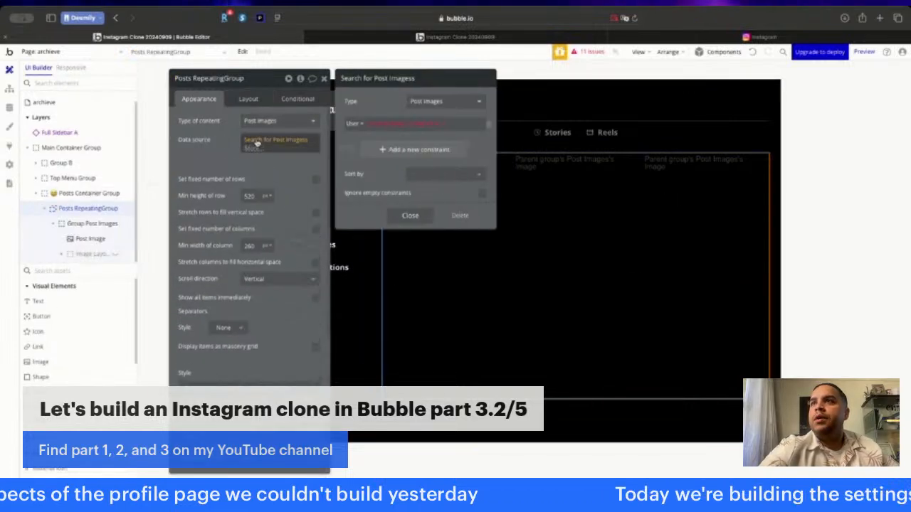
click(403, 125)
click(401, 161)
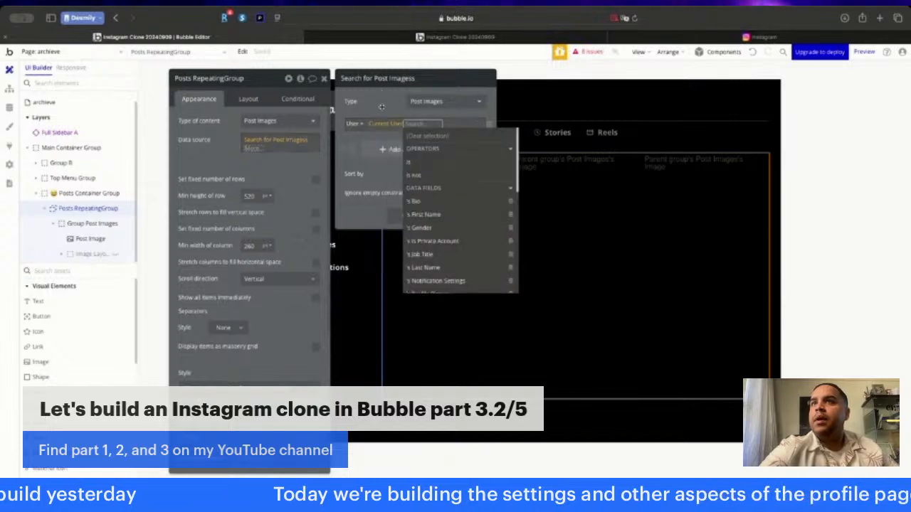
click(382, 107)
click(165, 188)
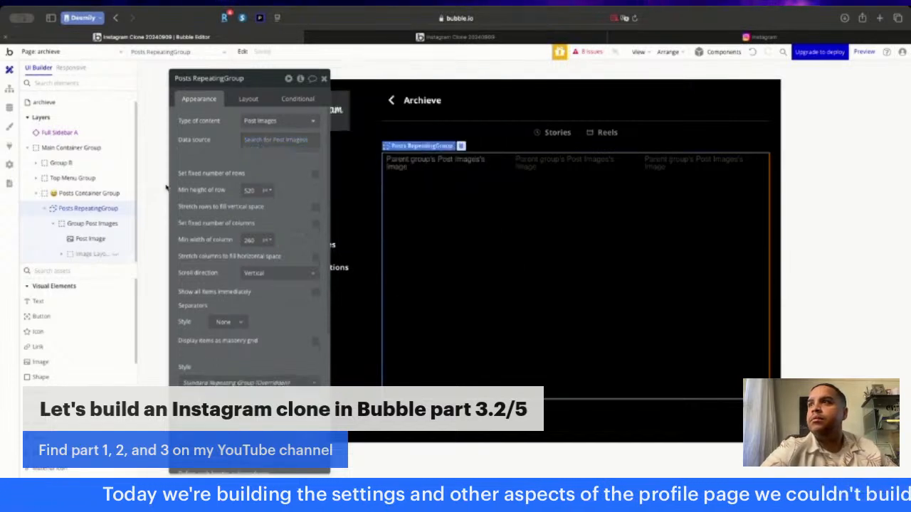
click(509, 178)
click(610, 197)
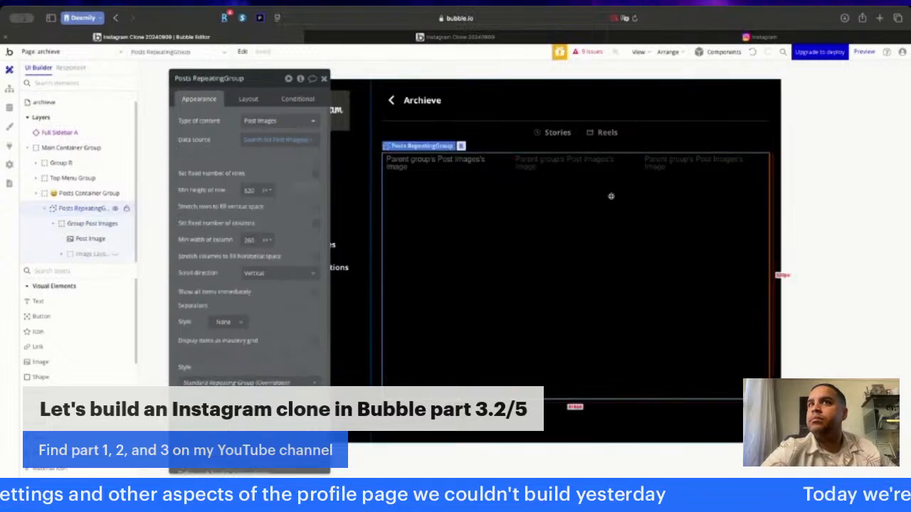
- Check the Stories button's broken condition and rename the Posts Container Group as Stories Container Group, keeping the emoji prefix
click(640, 134)
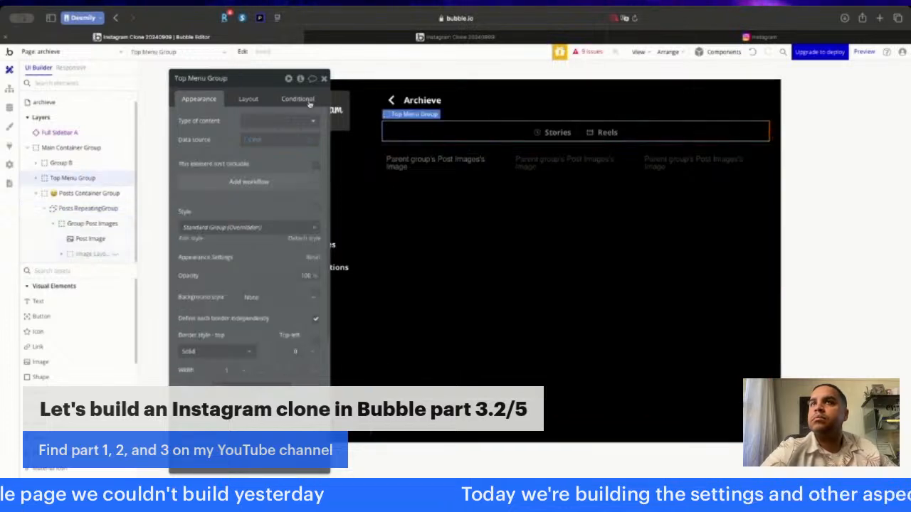
click(544, 131)
click(298, 99)
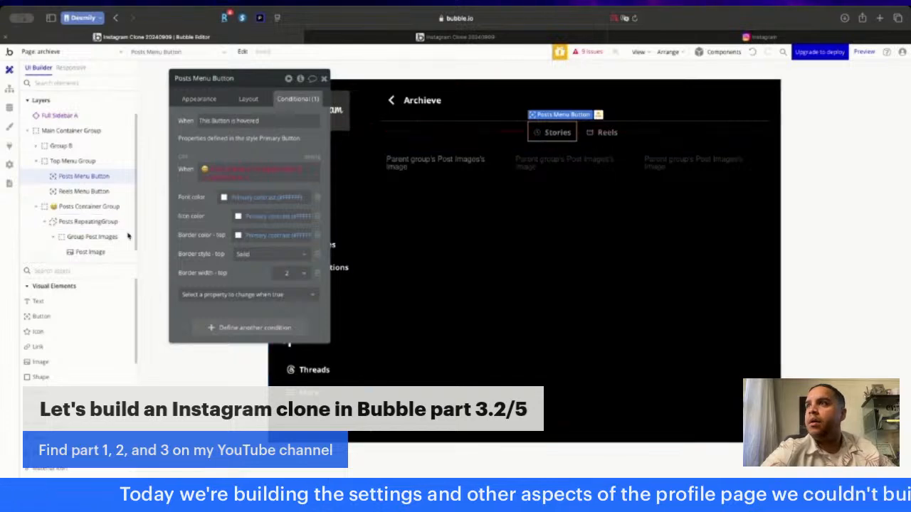
click(81, 206)
click(195, 82)
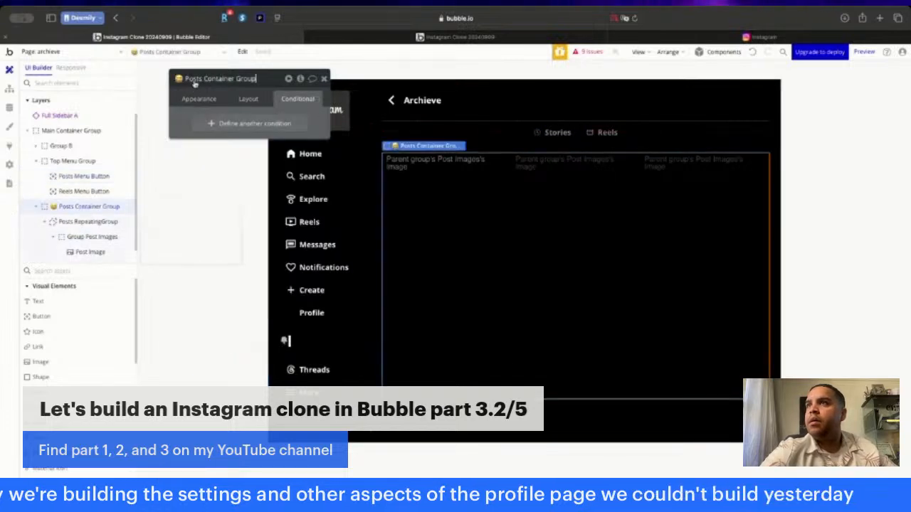
double_click(192, 78)
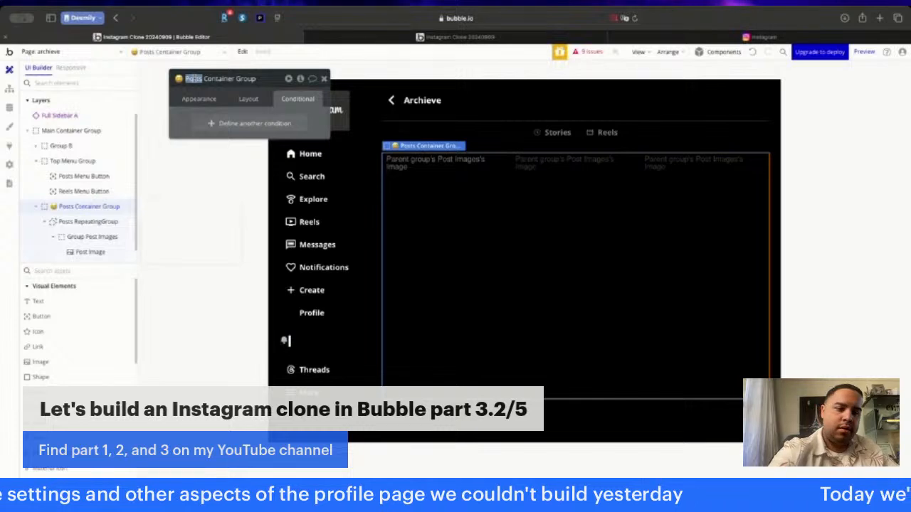
text(Stories)
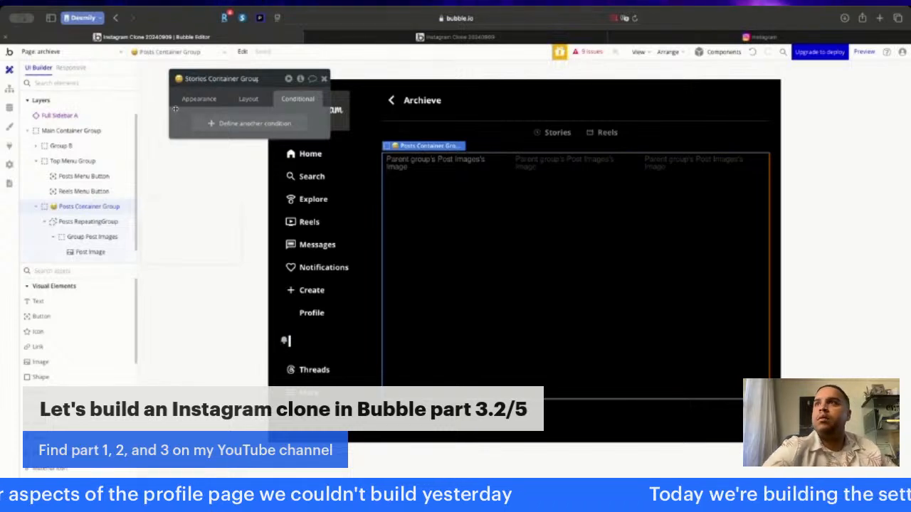
key(Return)
- Set the Stories button's active-state condition to apply when the Stories Container Group is visible
click(573, 132)
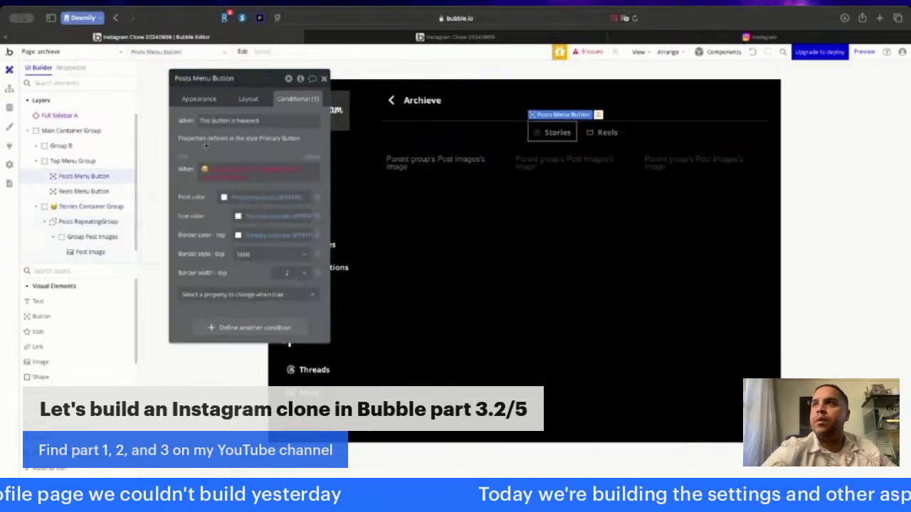
click(226, 171)
text(stor)
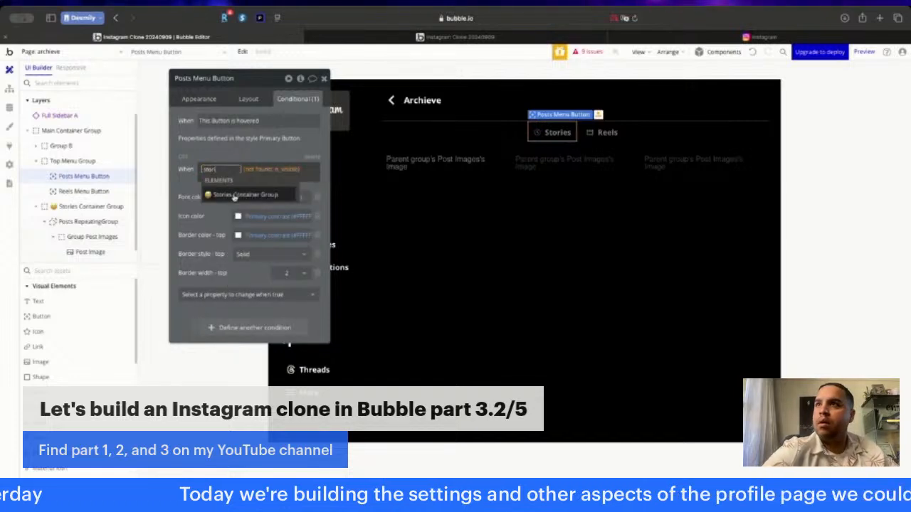
click(233, 195)
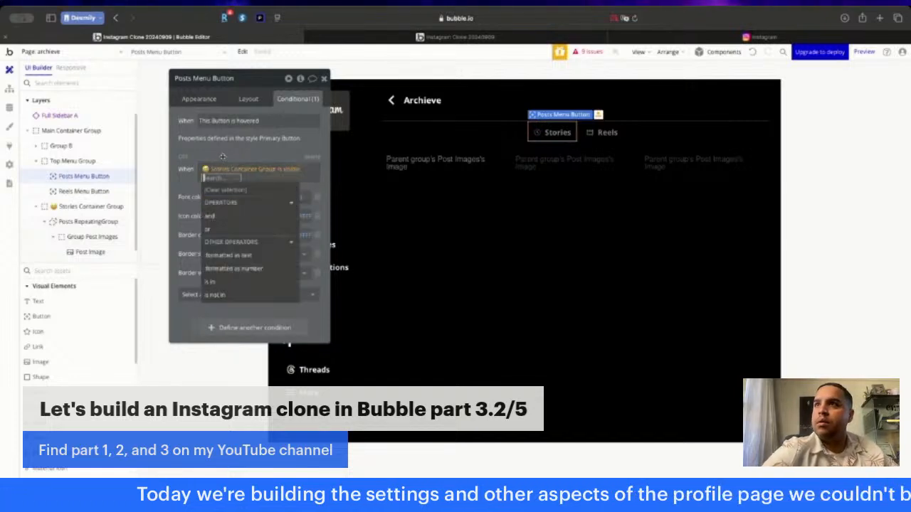
click(235, 194)
click(606, 132)
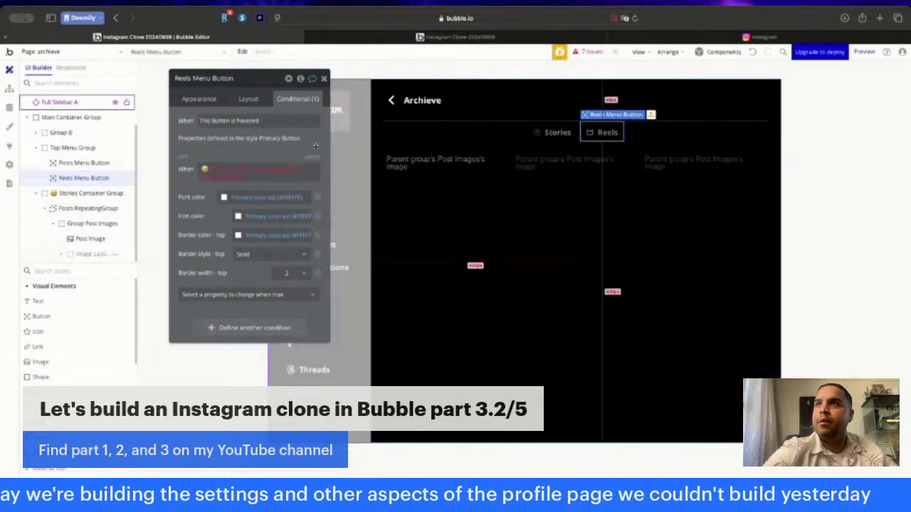
click(324, 78)
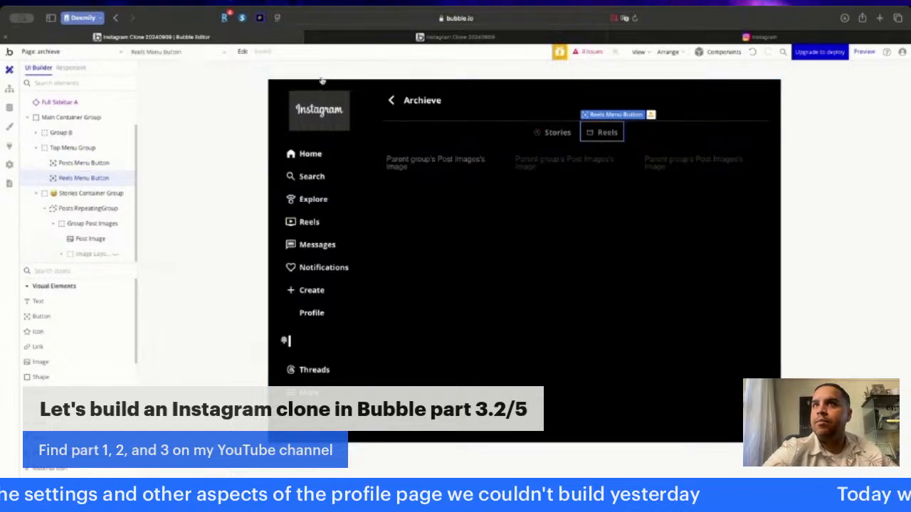
click(812, 259)
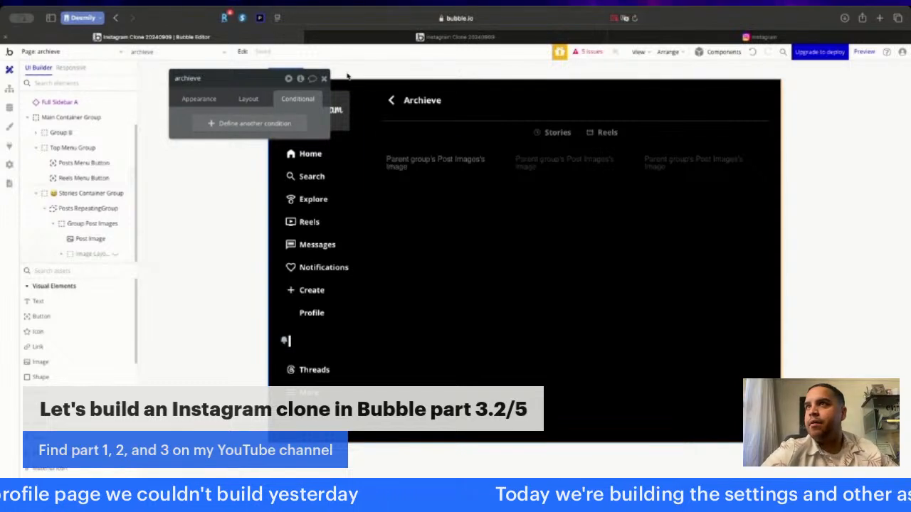
click(322, 79)
click(220, 242)
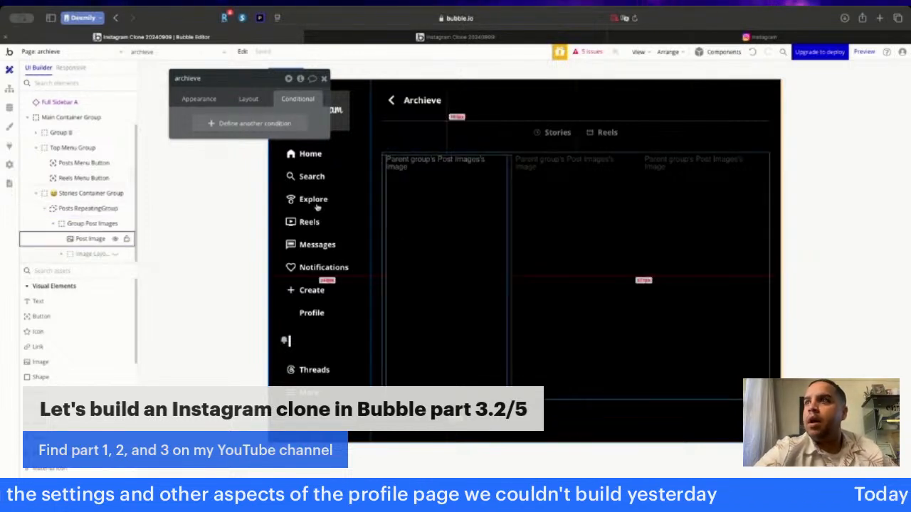
- Add a condition to the Stories Container Group that starts with a search for the Post data type
click(74, 193)
click(213, 123)
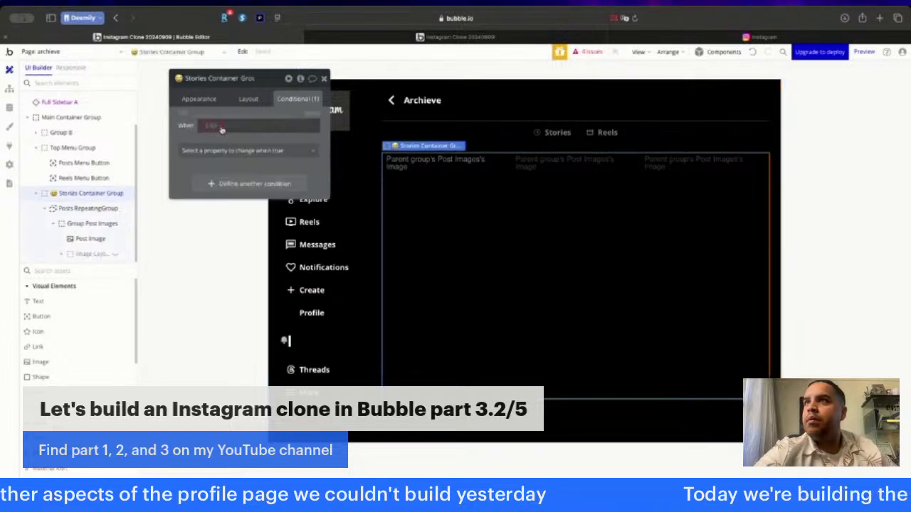
click(216, 126)
click(226, 190)
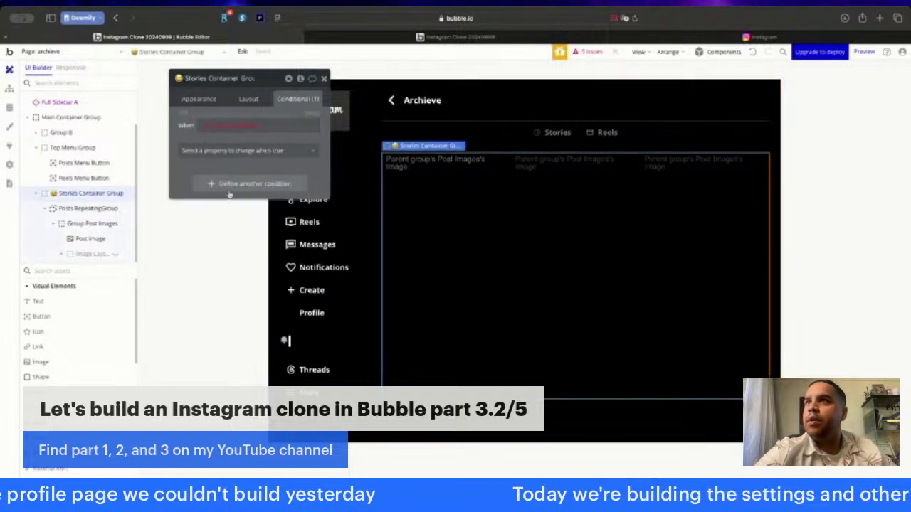
click(481, 104)
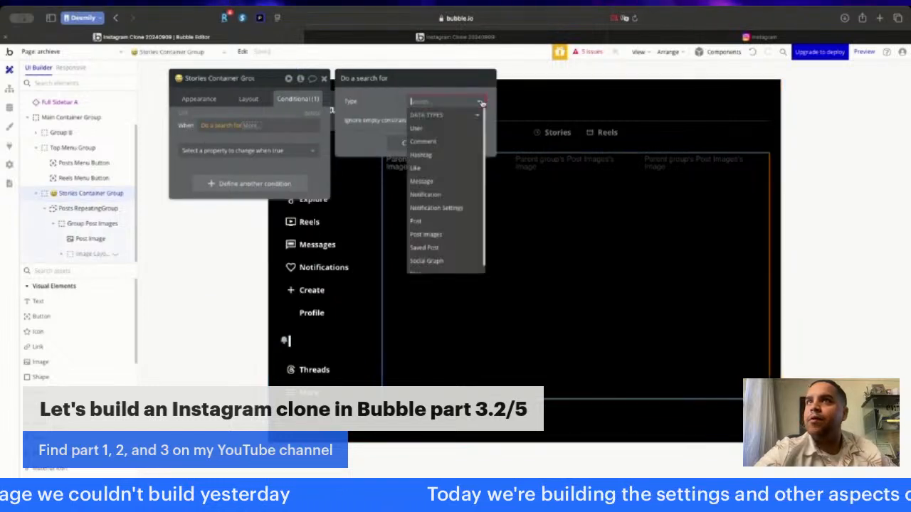
click(428, 222)
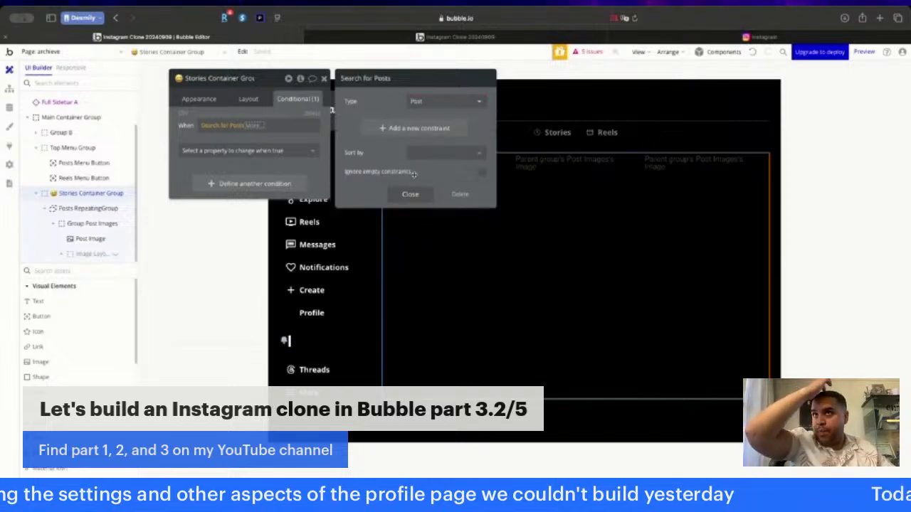
- Add a constraint row to the Posts search in the Stories Container Group's condition and look through the available Post fields
click(380, 132)
click(359, 125)
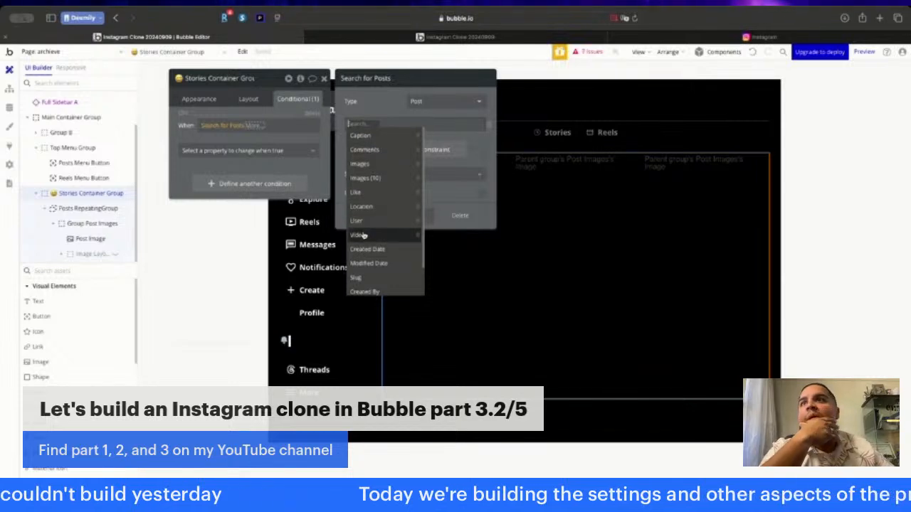
scroll(363, 235, down, 1)
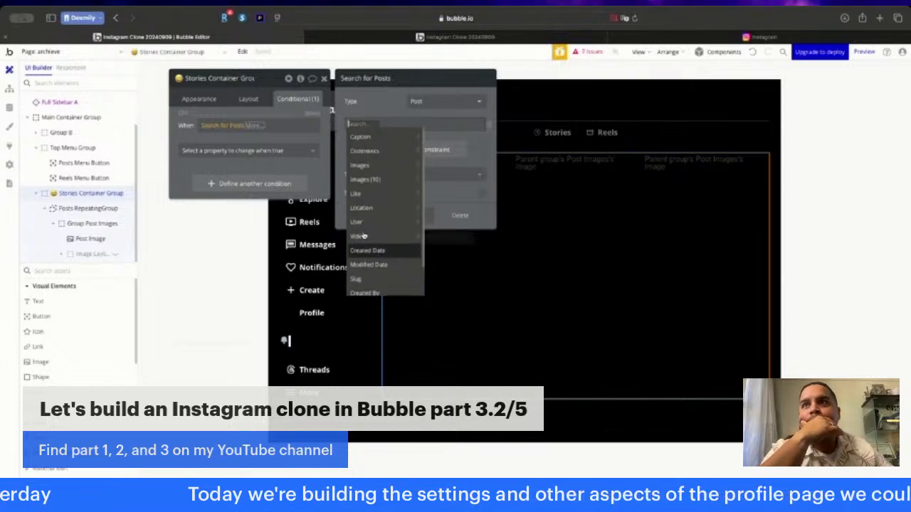
scroll(359, 242, up, 1)
click(369, 98)
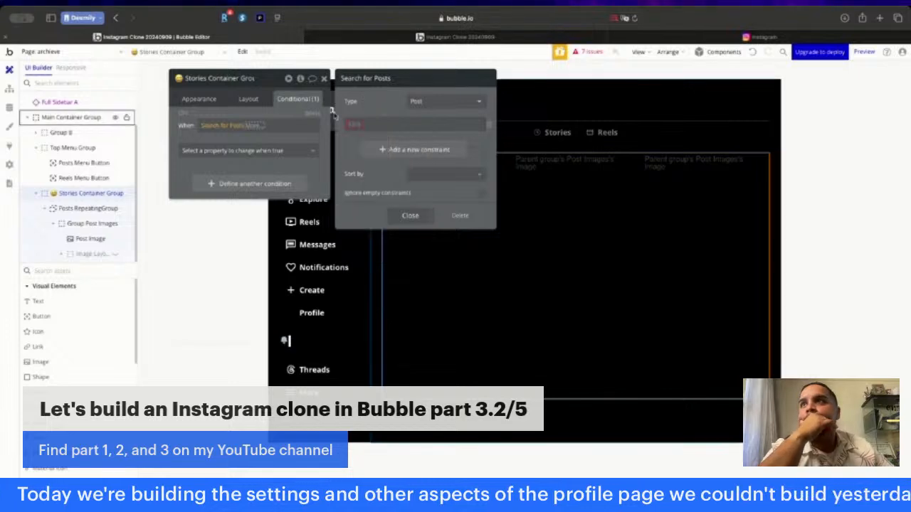
click(355, 126)
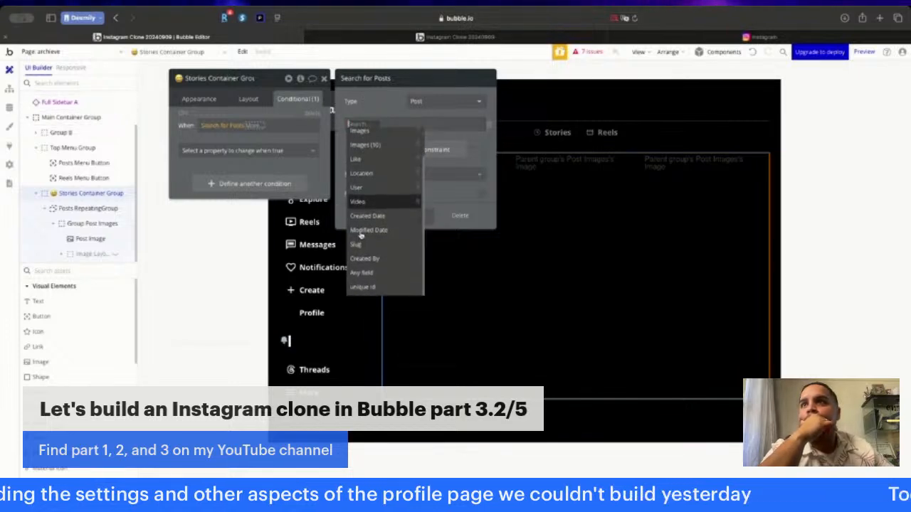
click(369, 117)
- Open the app's data types and display the fields of the Post type
click(9, 107)
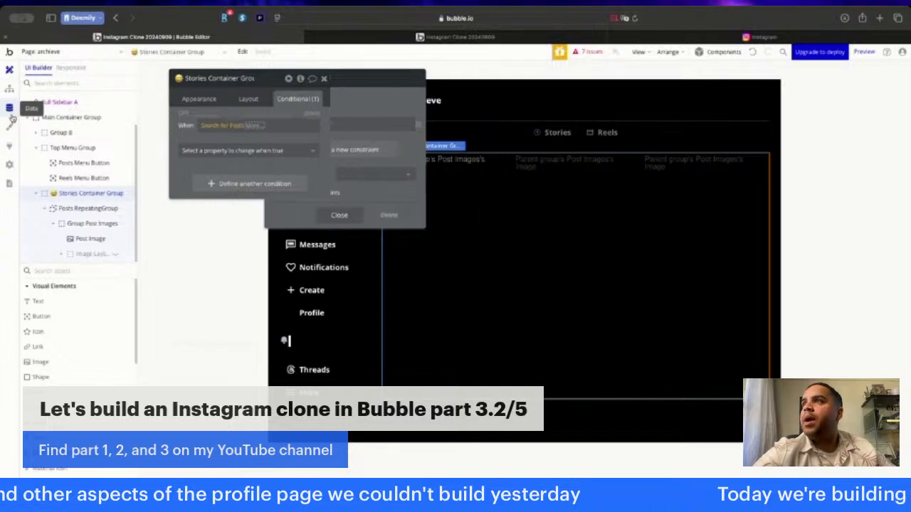
click(61, 87)
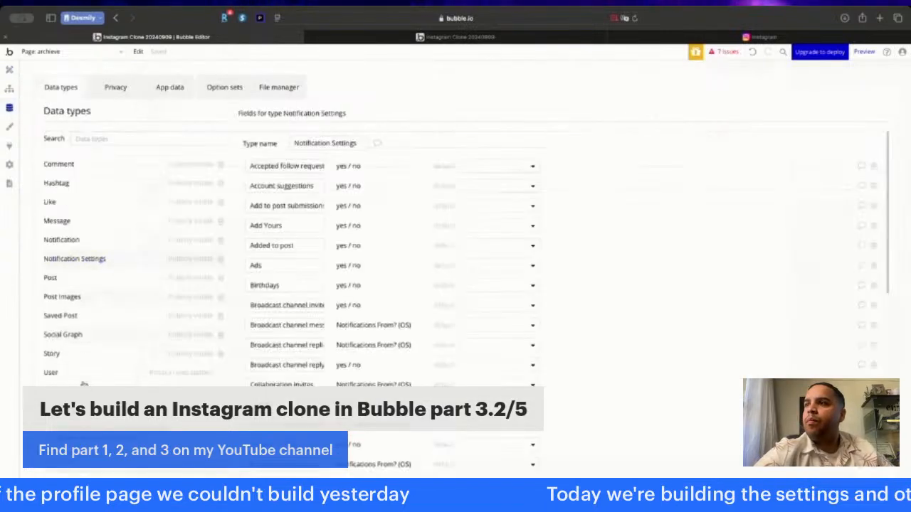
click(79, 282)
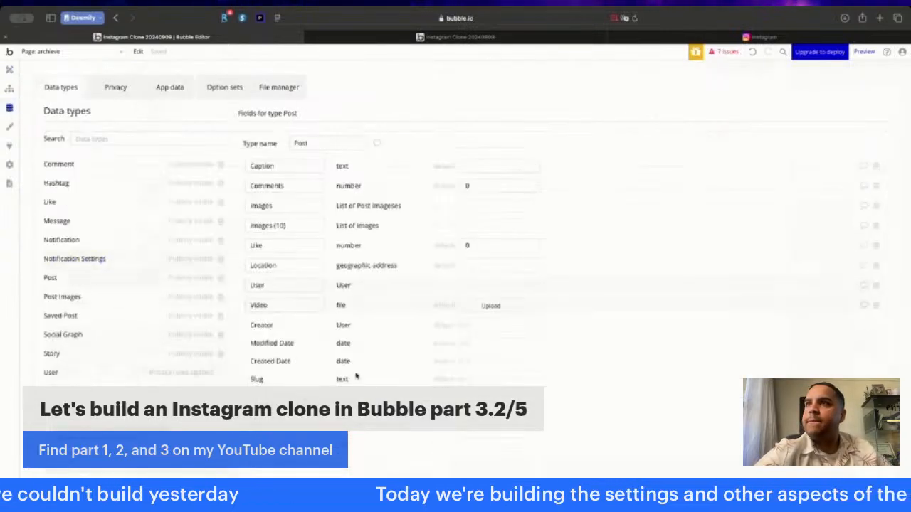
click(281, 401)
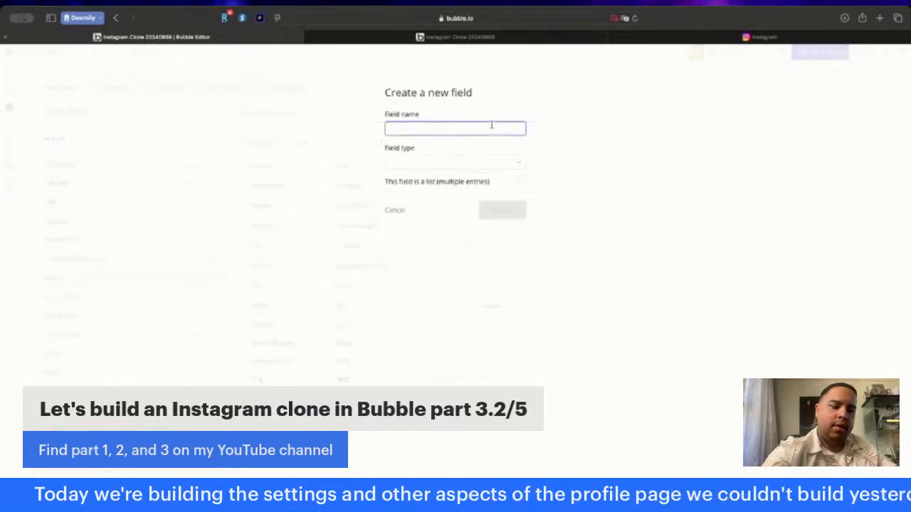
text(Status)
click(490, 163)
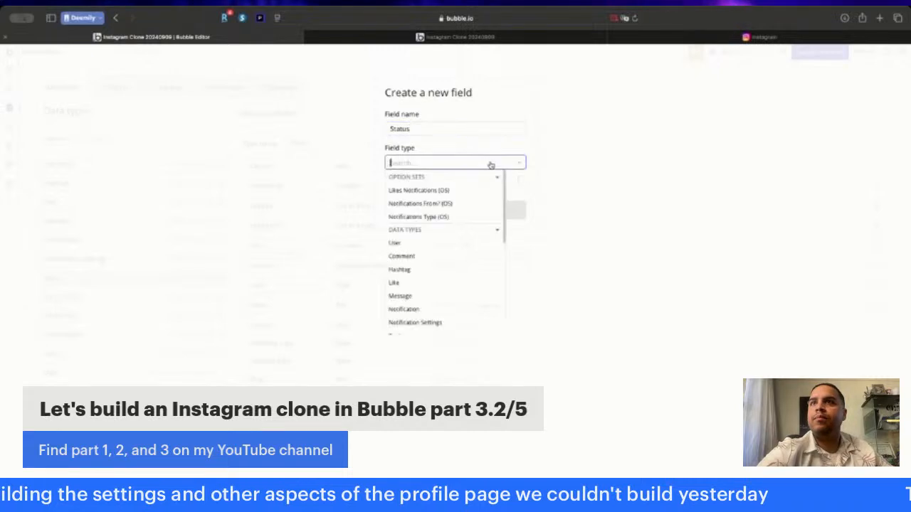
click(480, 161)
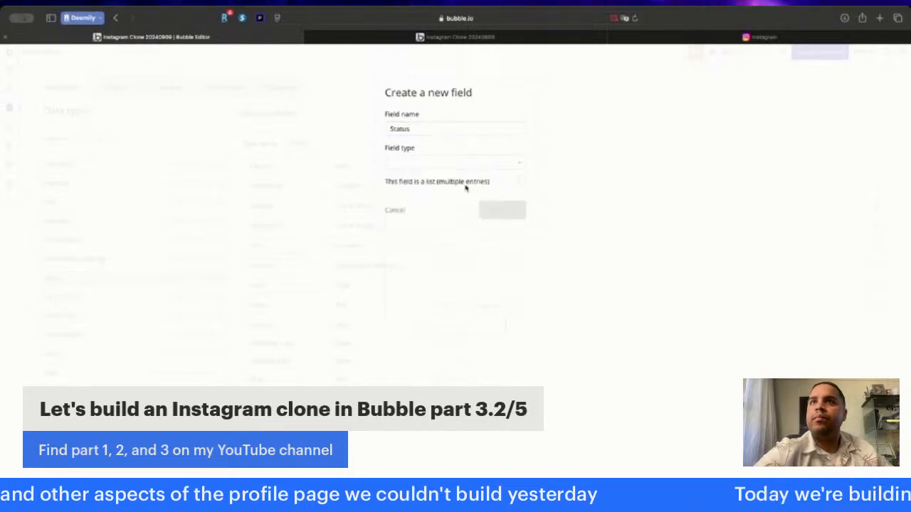
click(393, 210)
- Create a new option set named Post Status (OS)
click(224, 87)
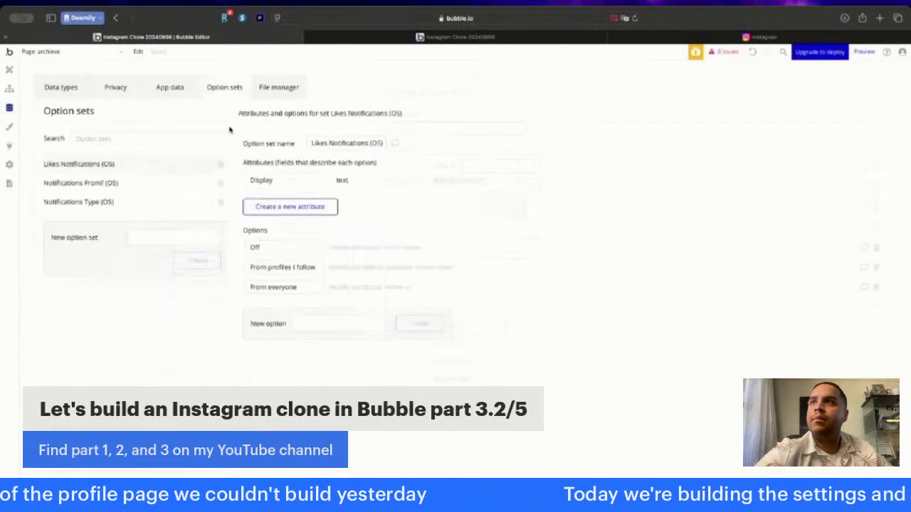
click(158, 233)
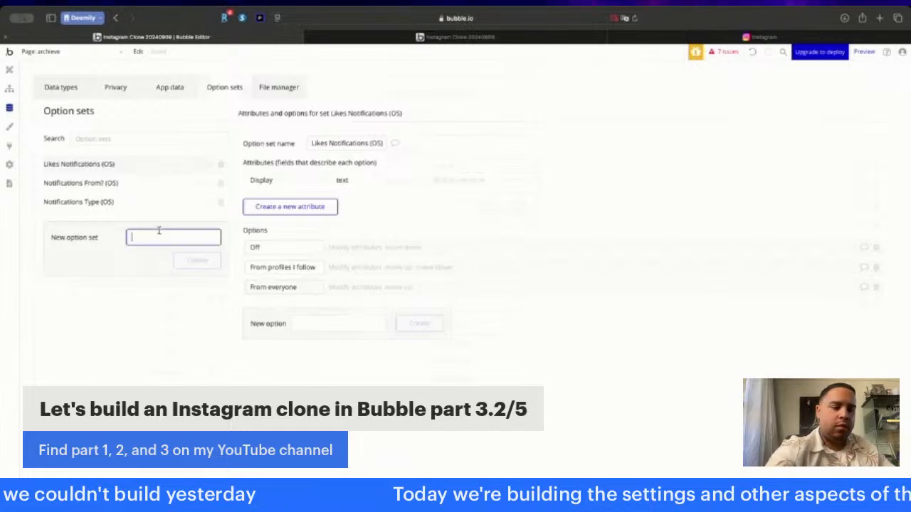
text(Post Sta)
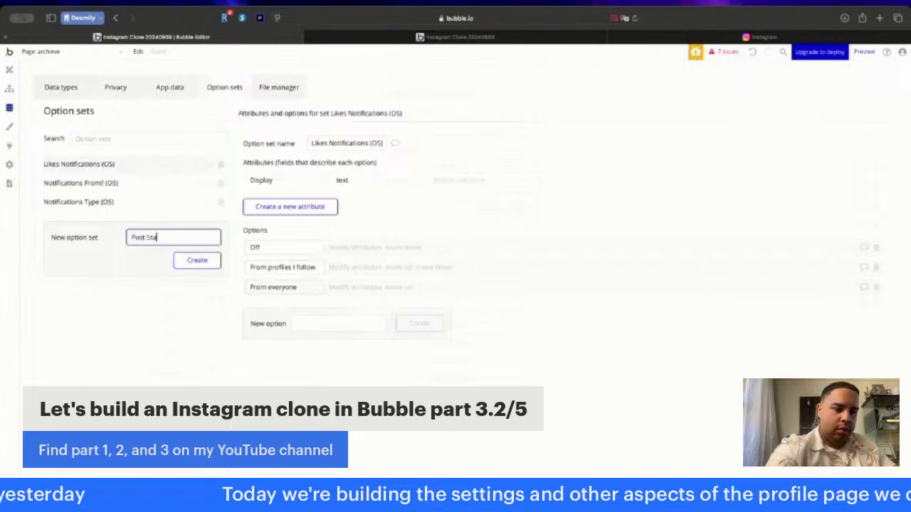
text(tus (OS))
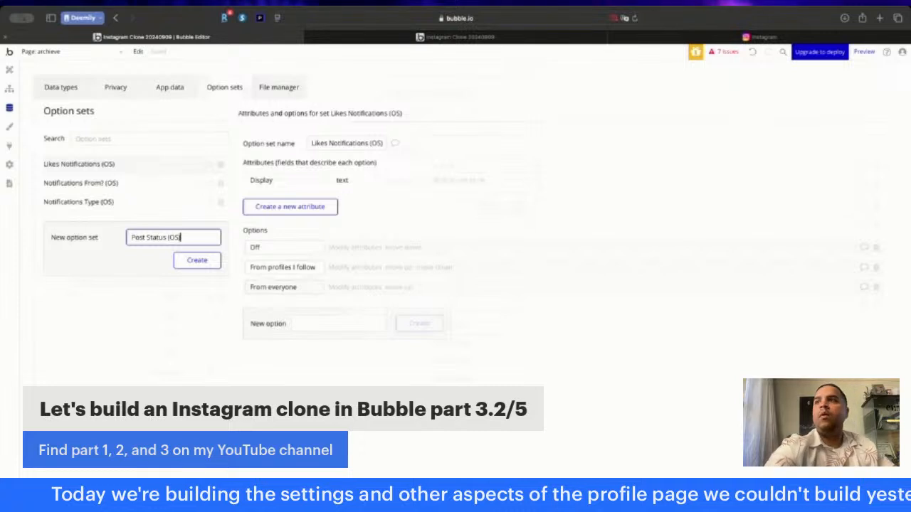
key(Return)
- Add the options Live, Draft and Archieve to the Post Status (OS) option set
click(304, 262)
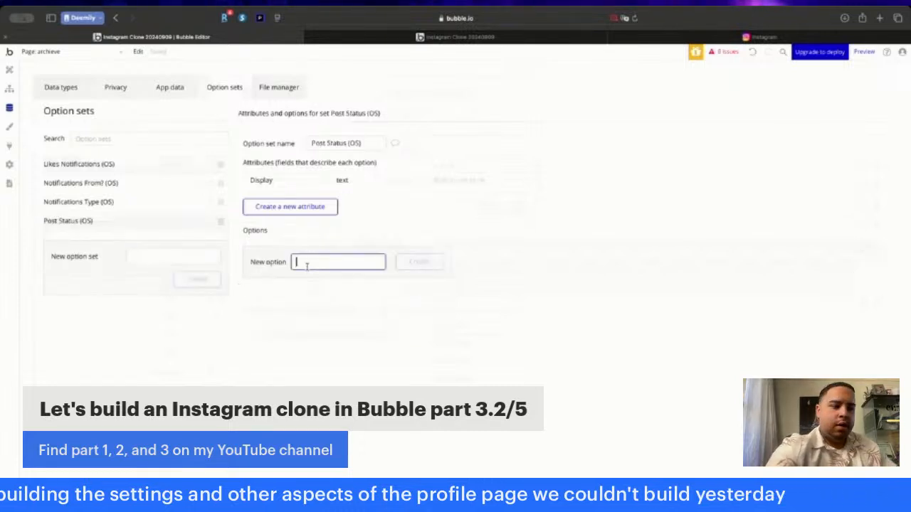
text(Live)
key(Return)
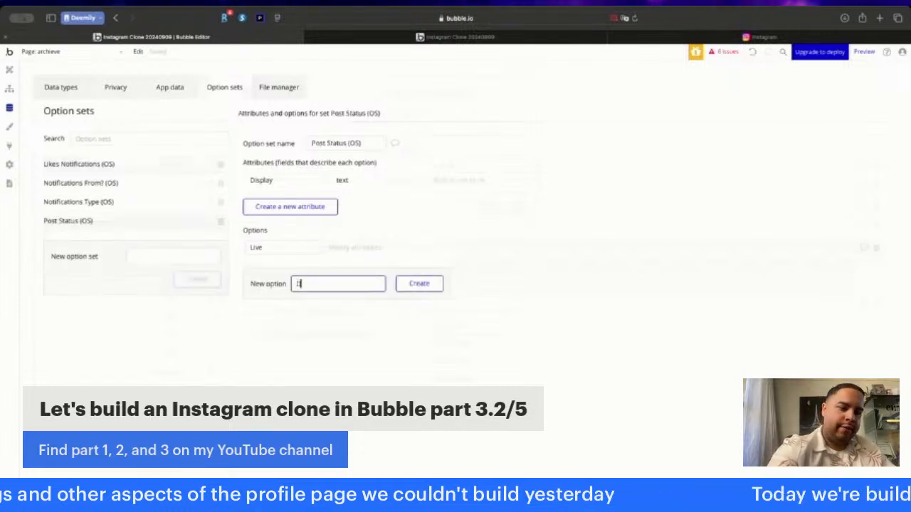
text(Draft)
key(Return)
text(A)
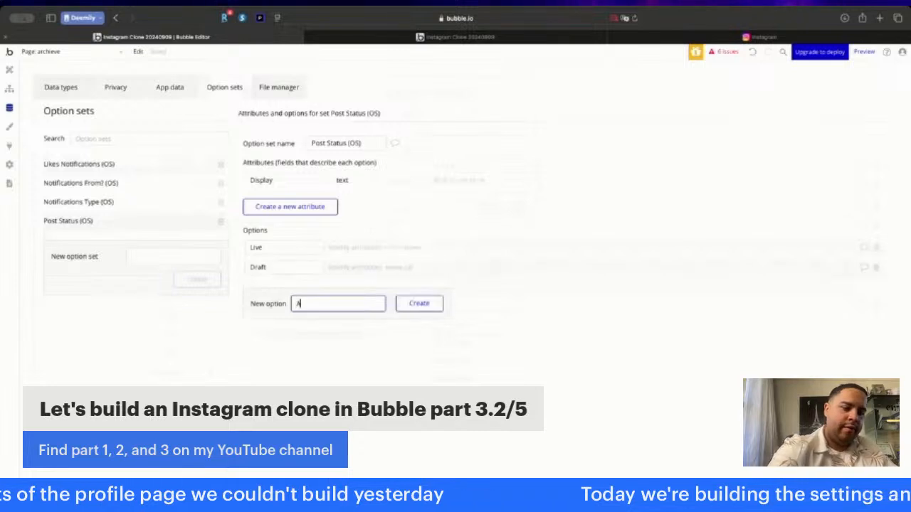
text(rchieve)
key(Return)
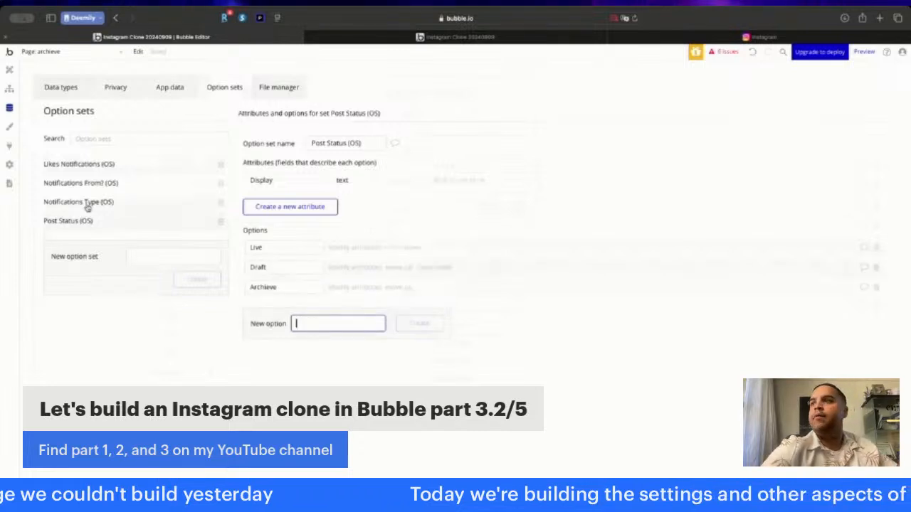
- Add a Status field of type Post Status (OS) to the Post data type and set its default to Draft
click(51, 87)
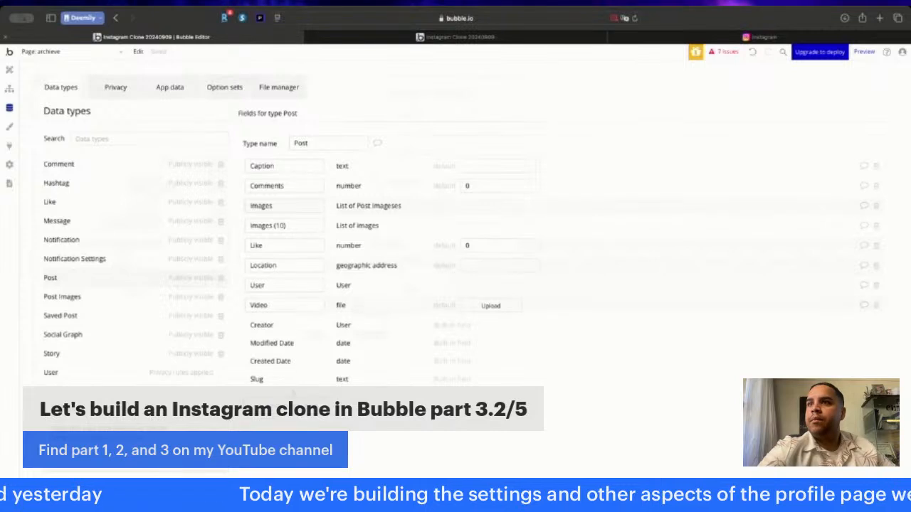
click(284, 401)
click(430, 130)
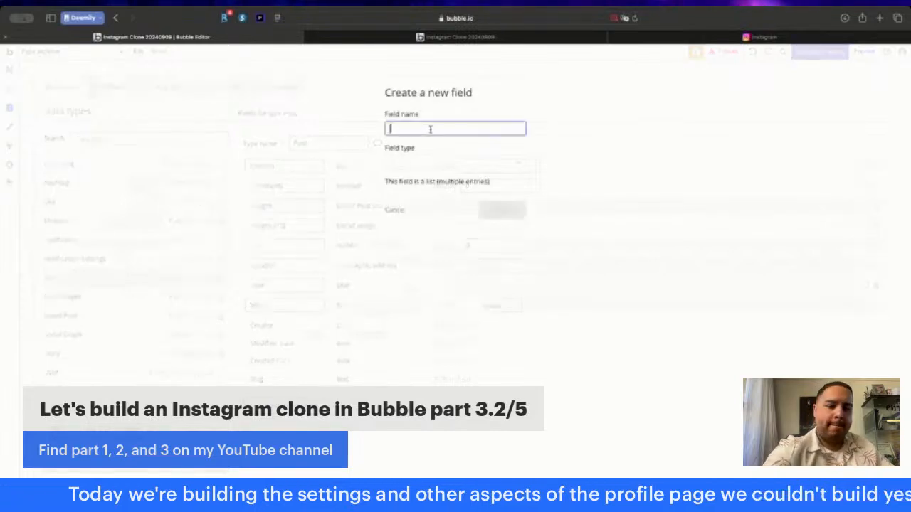
click(427, 163)
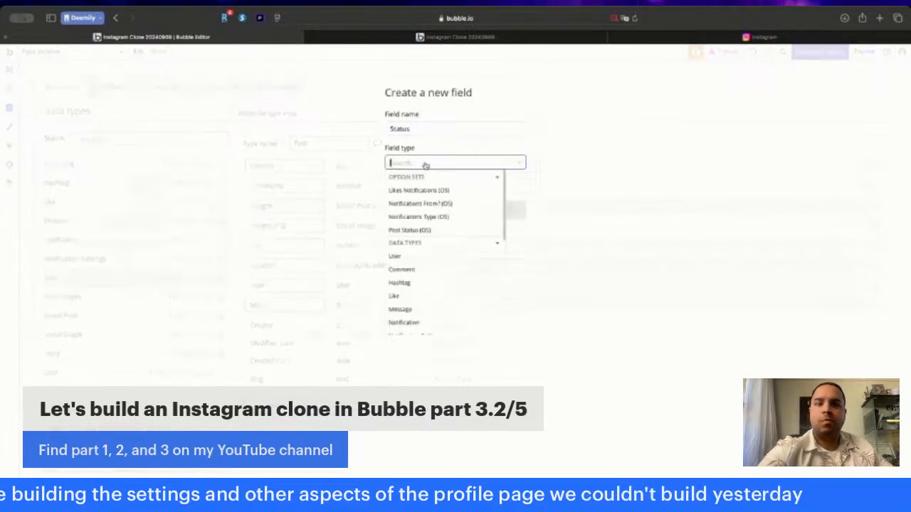
text(stat)
click(420, 190)
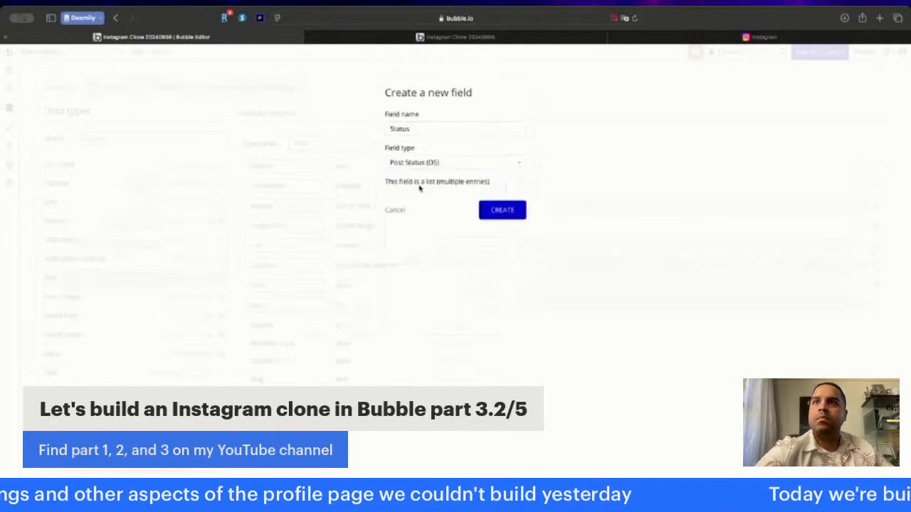
click(502, 212)
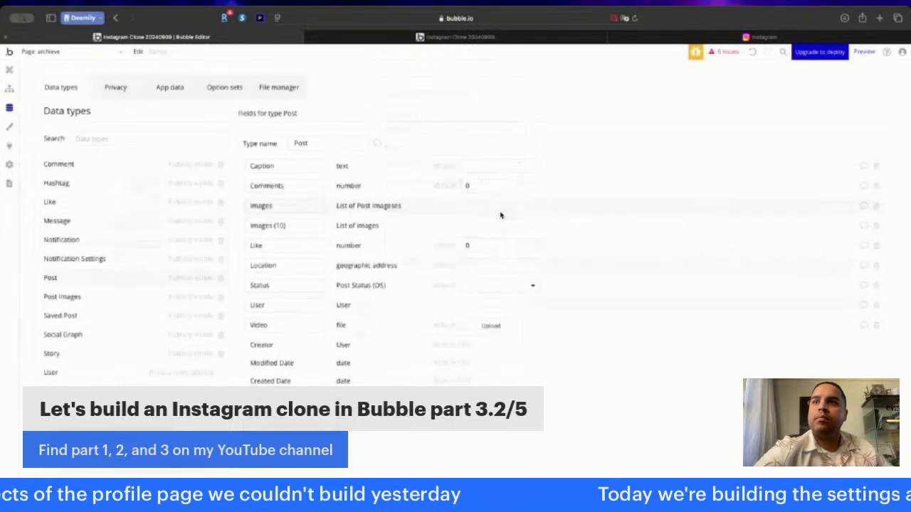
click(469, 286)
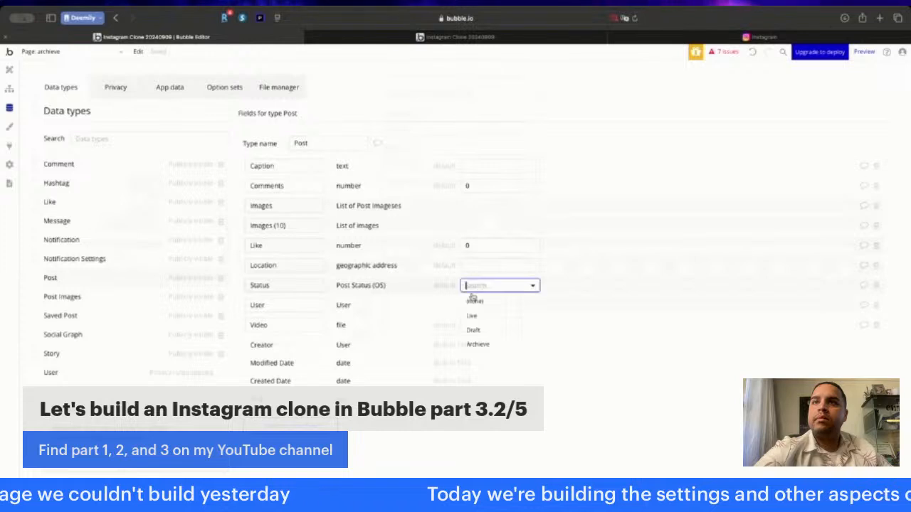
click(474, 330)
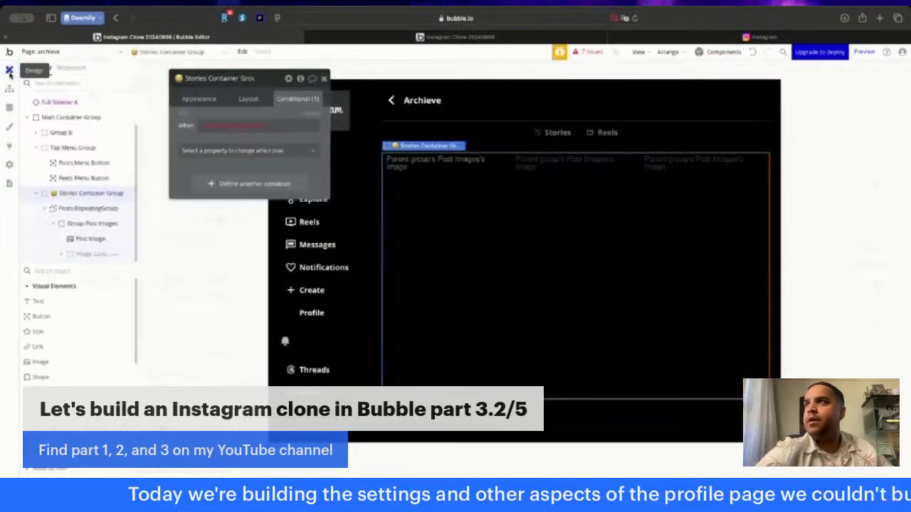
- Constrain the Posts search in the Stories Container Group's condition to Status = Archieve
click(9, 70)
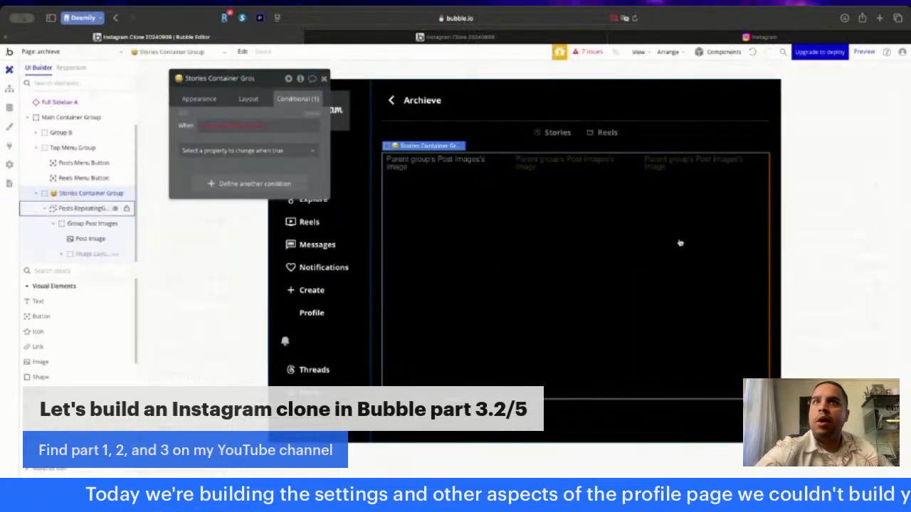
click(227, 127)
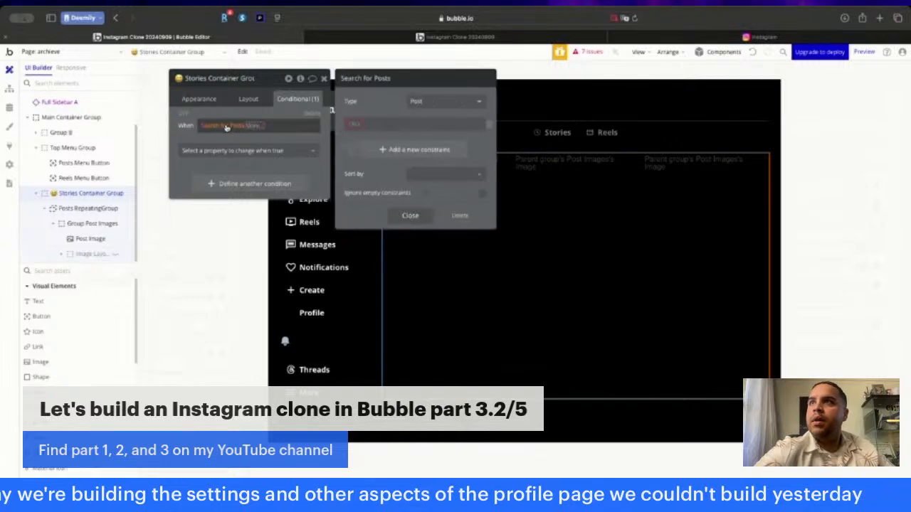
click(357, 127)
click(364, 220)
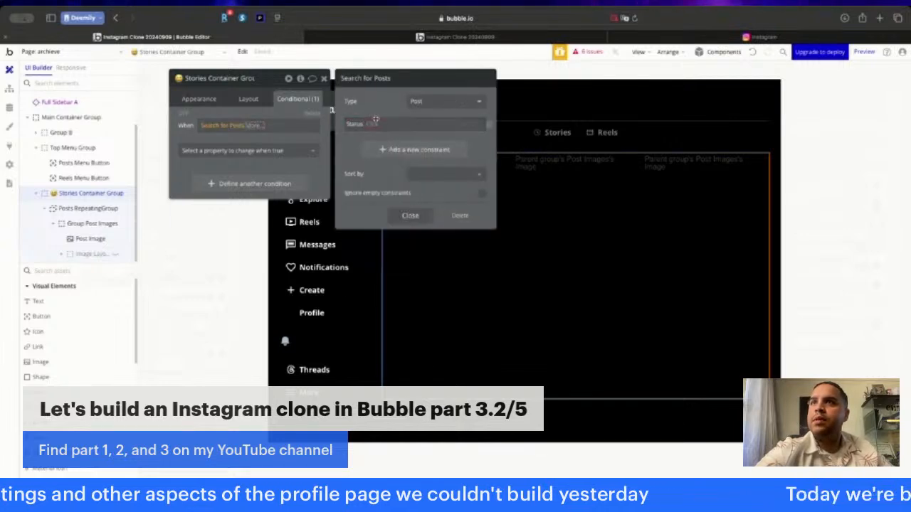
click(372, 127)
click(370, 135)
click(387, 124)
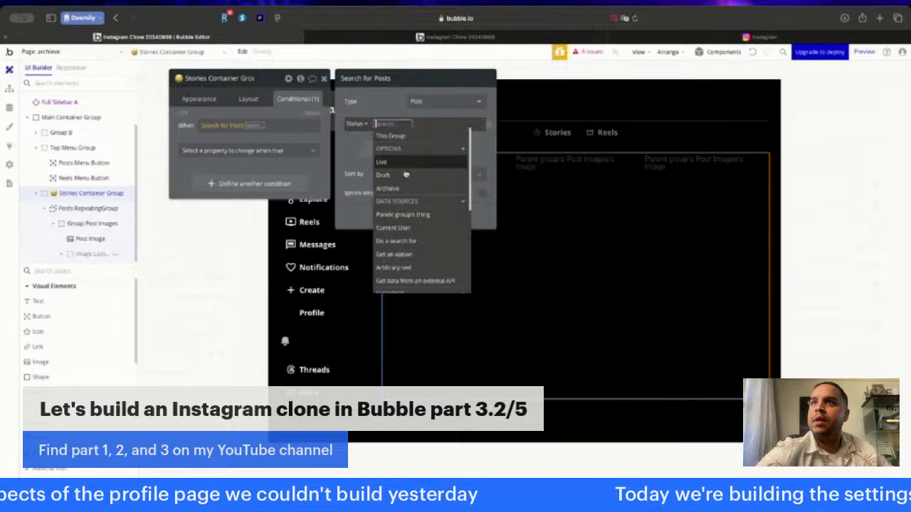
click(402, 189)
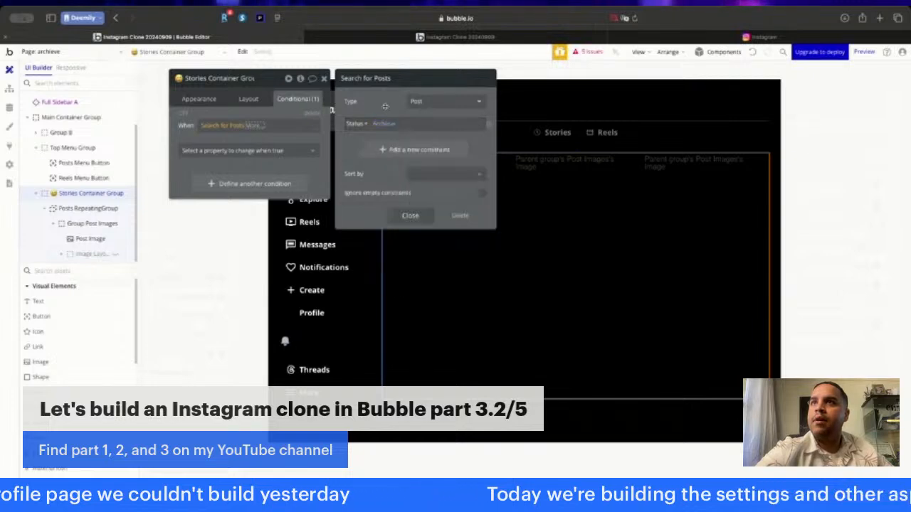
click(408, 214)
- Complete the Stories Container Group's condition so it applies when the Posts search count is 0
click(286, 151)
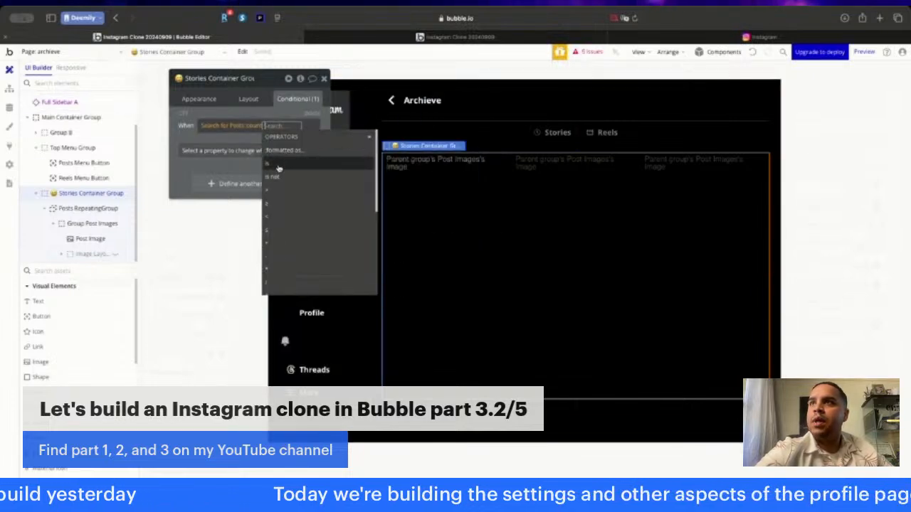
click(278, 165)
text(0)
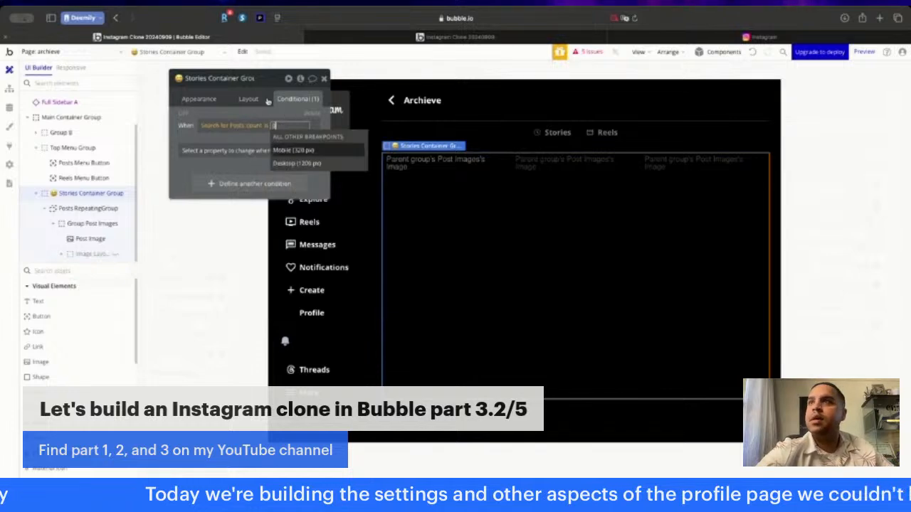
key(Return)
click(241, 113)
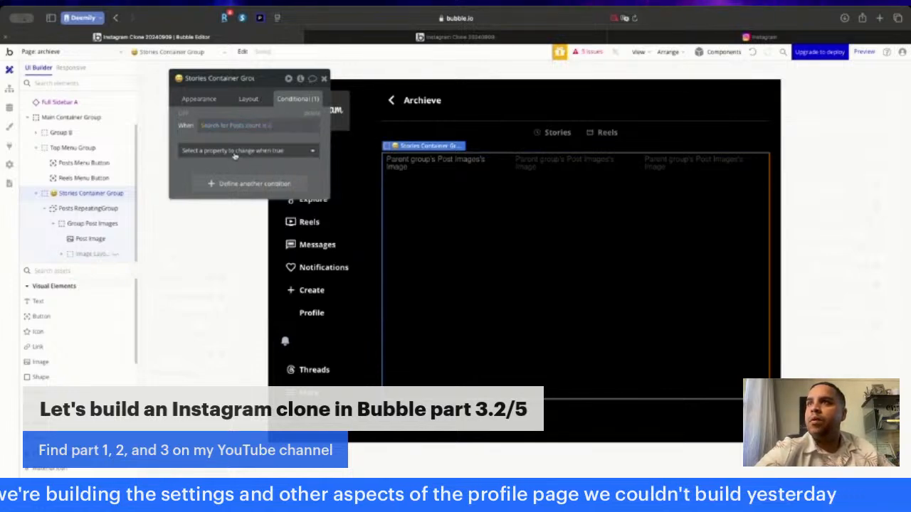
- Make the Stories Container Group's condition control the This element is visible property
click(235, 151)
click(229, 181)
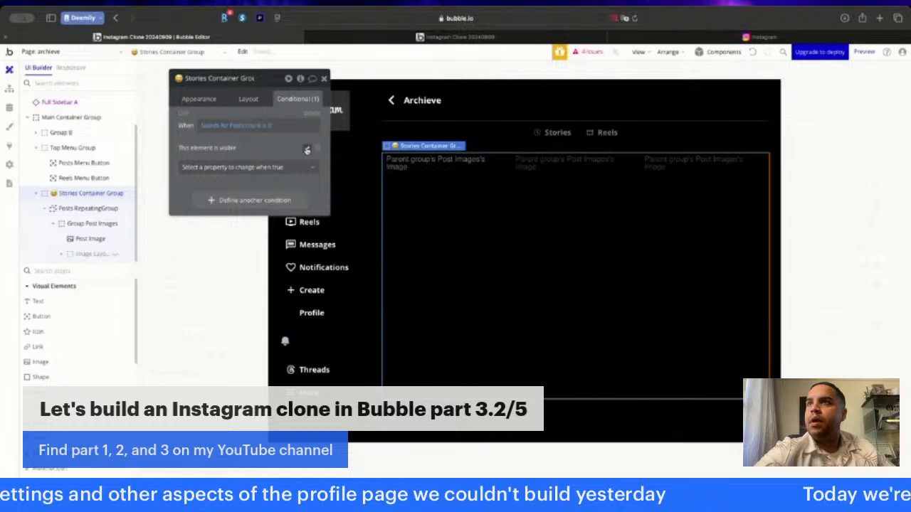
click(249, 100)
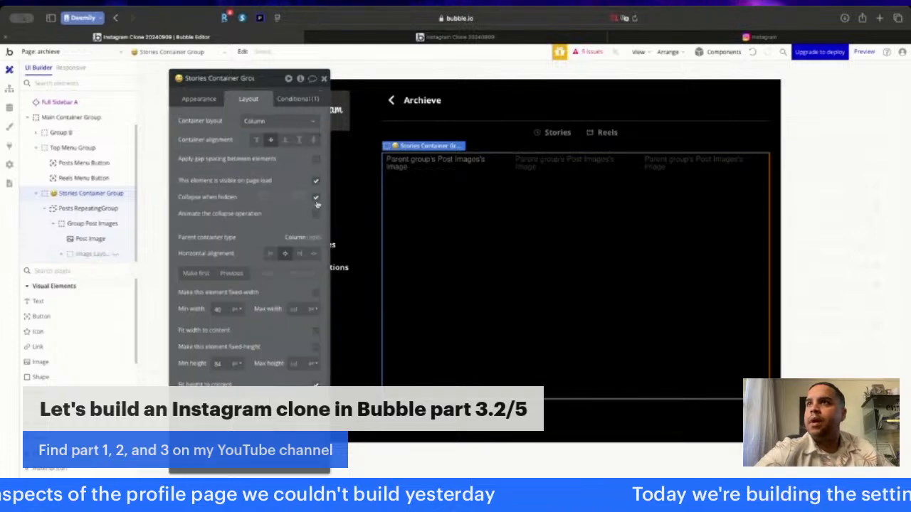
click(325, 79)
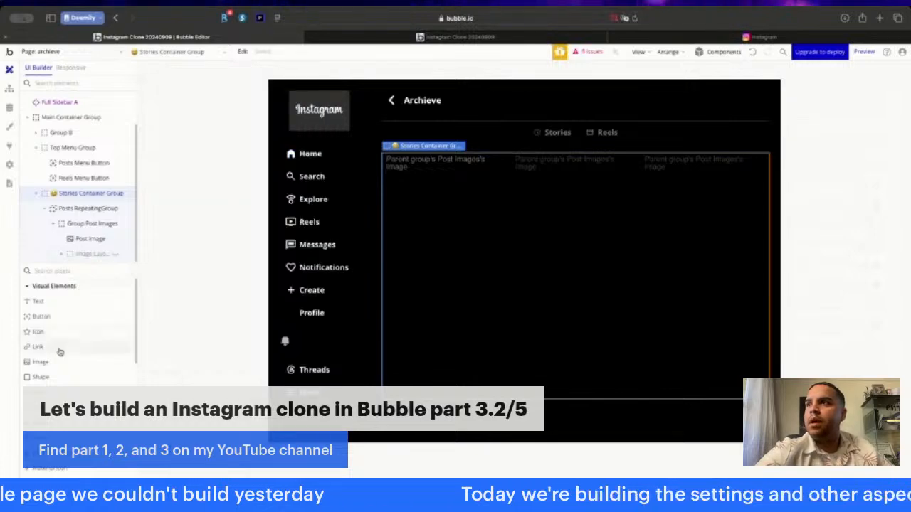
- Add a text element above the Stories Container Group reading "No archieved posts to display"
click(54, 303)
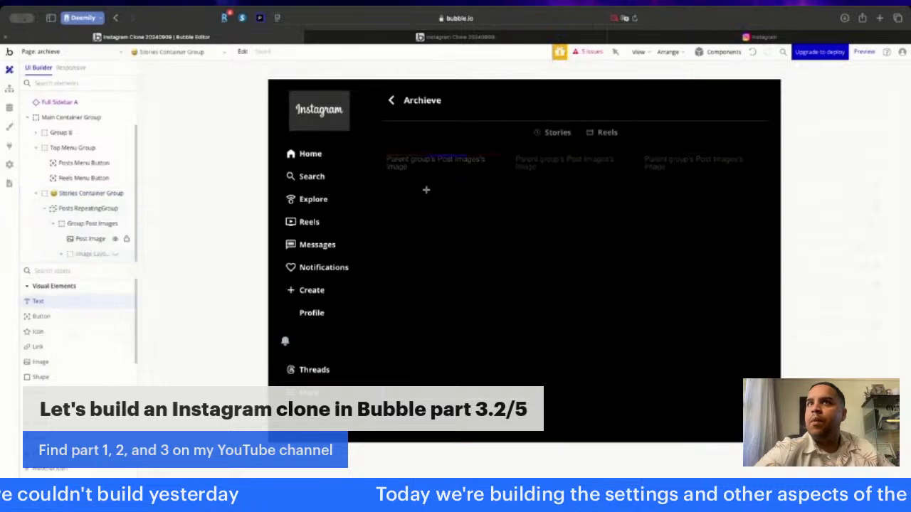
click(504, 150)
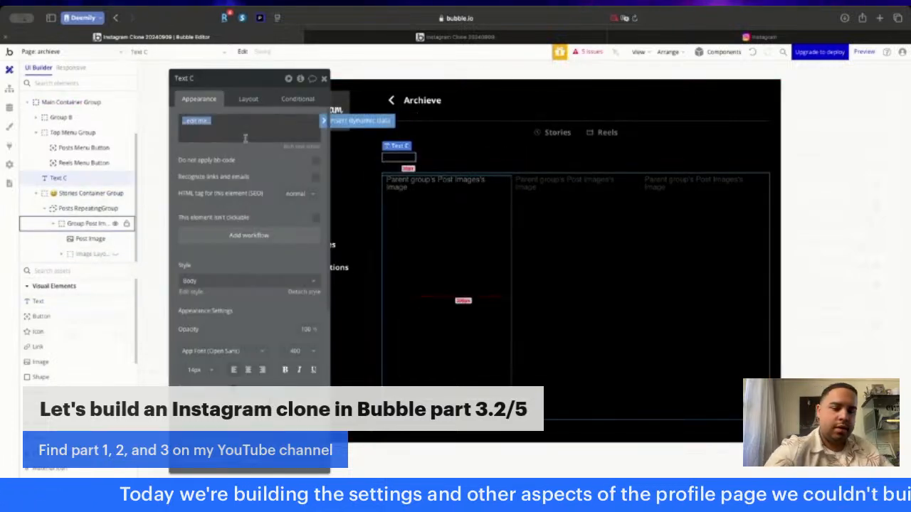
text(No)
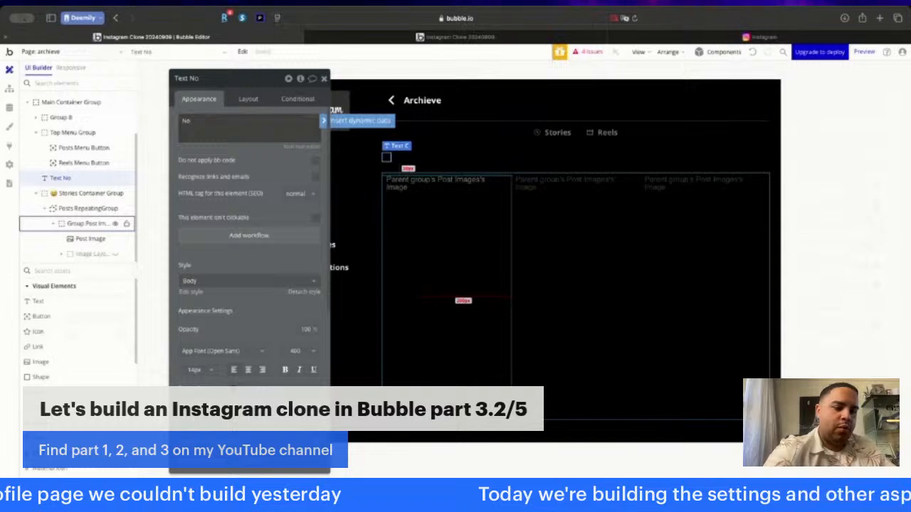
text(ay)
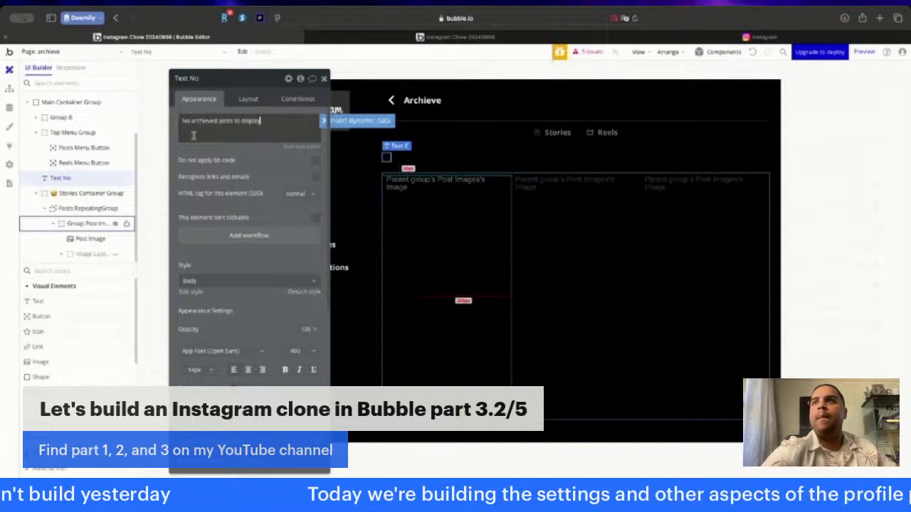
- Make the empty-state text white and bold, and center it horizontally in its parent container
click(251, 386)
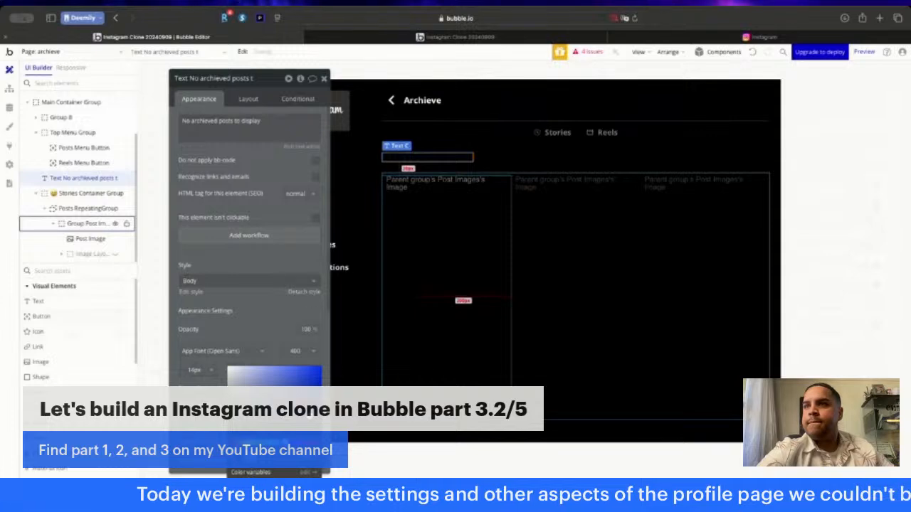
click(245, 488)
click(259, 318)
click(285, 370)
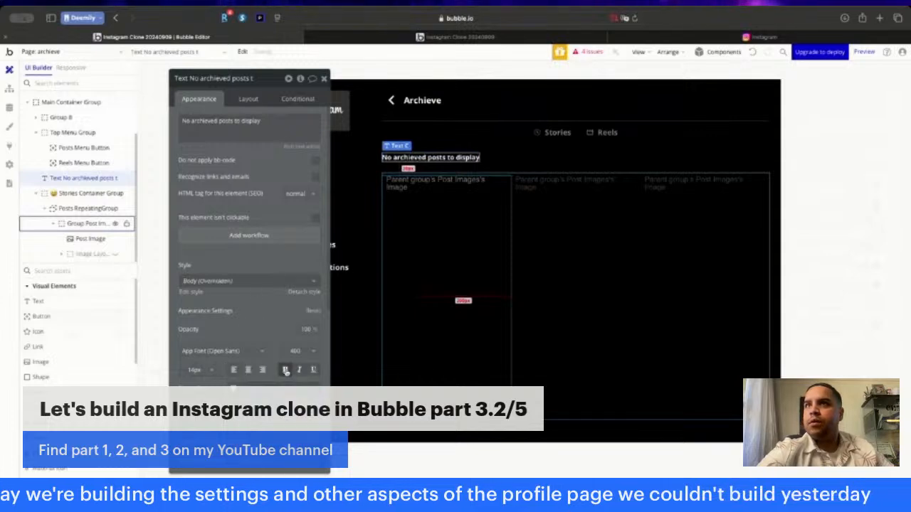
click(249, 100)
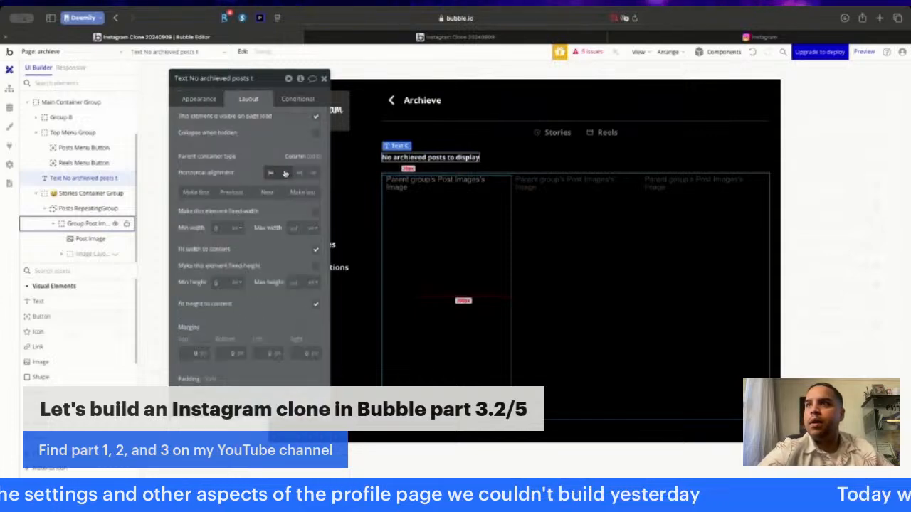
click(285, 173)
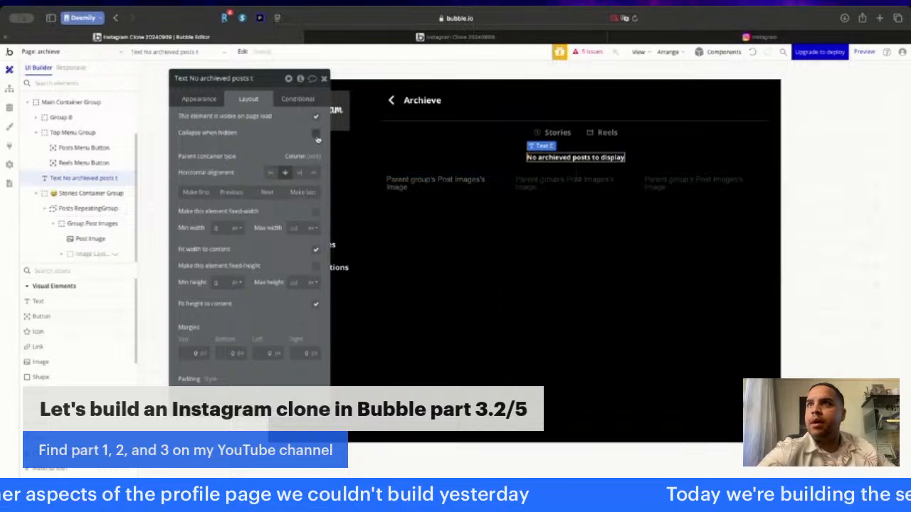
- Copy the Stories Container Group's visibility condition onto the "No archieved posts to display" text
click(665, 241)
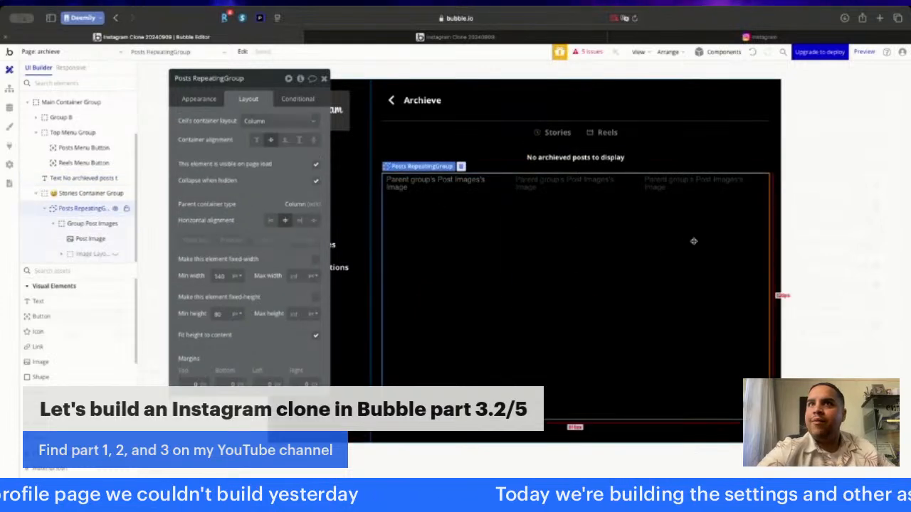
click(78, 193)
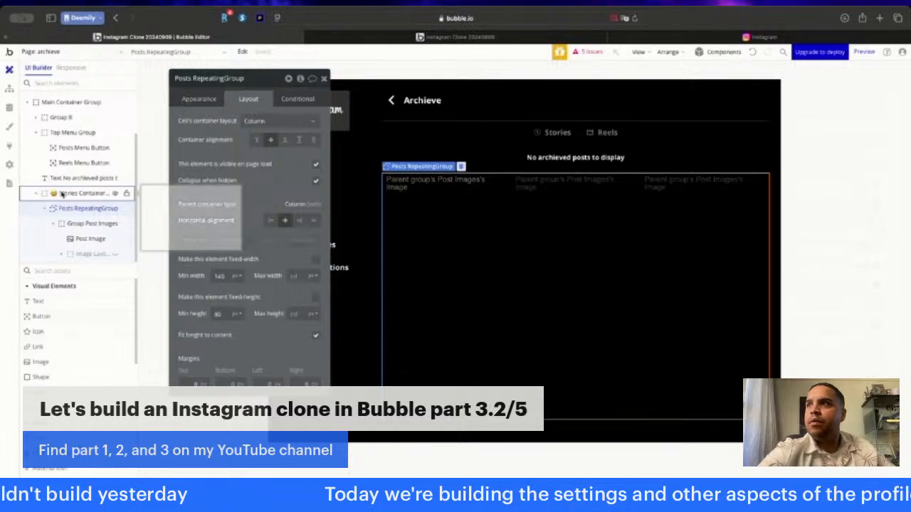
click(305, 98)
right_click(220, 123)
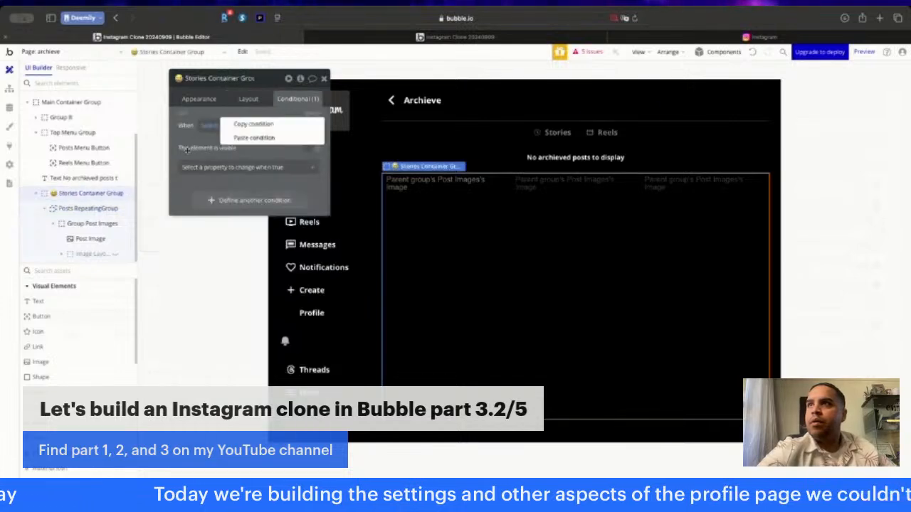
click(256, 124)
click(575, 158)
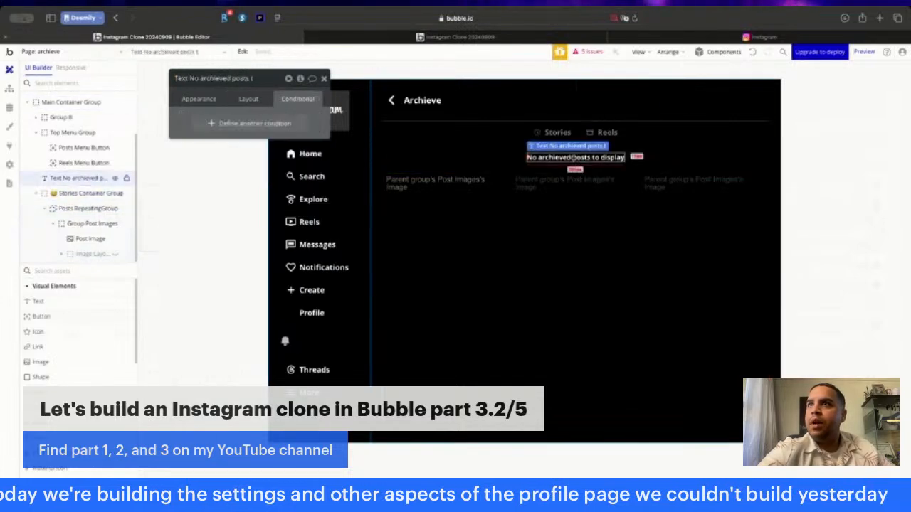
right_click(263, 83)
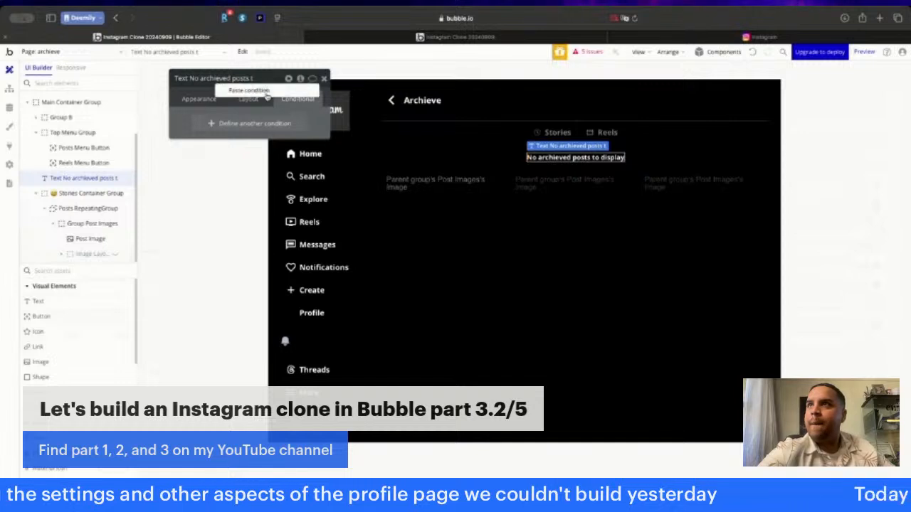
click(264, 91)
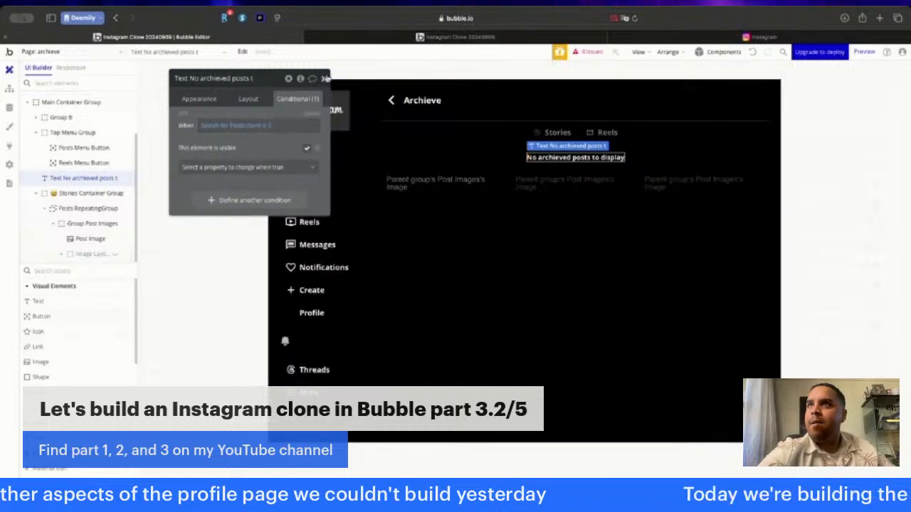
click(324, 78)
click(230, 148)
- Create a click workflow for the View Archieve button on the profile page
click(507, 37)
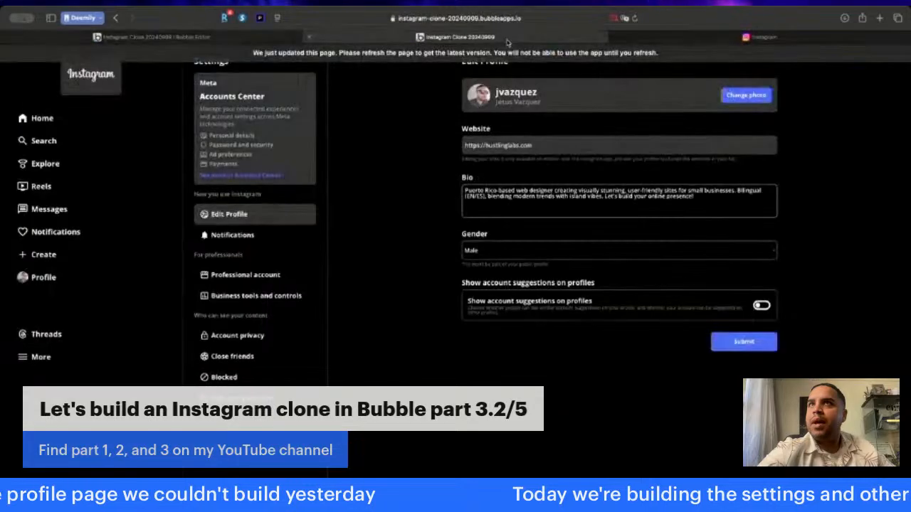
click(199, 38)
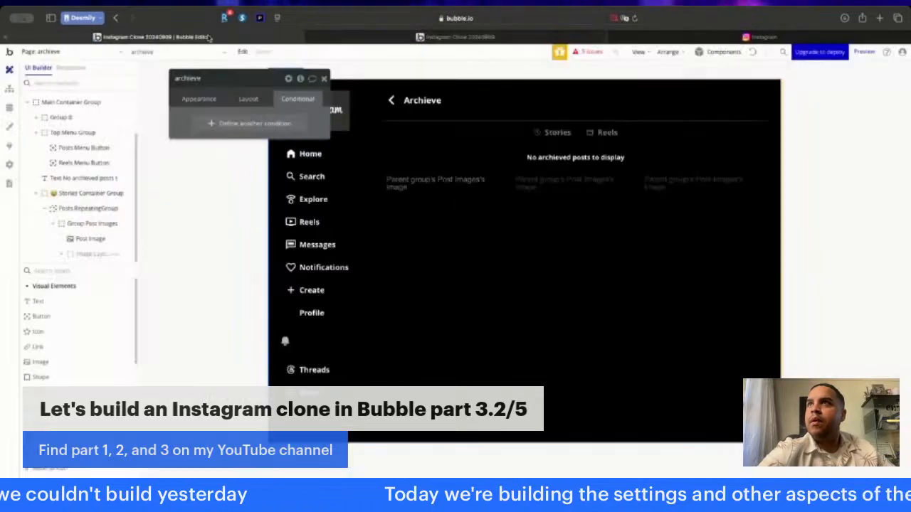
click(97, 54)
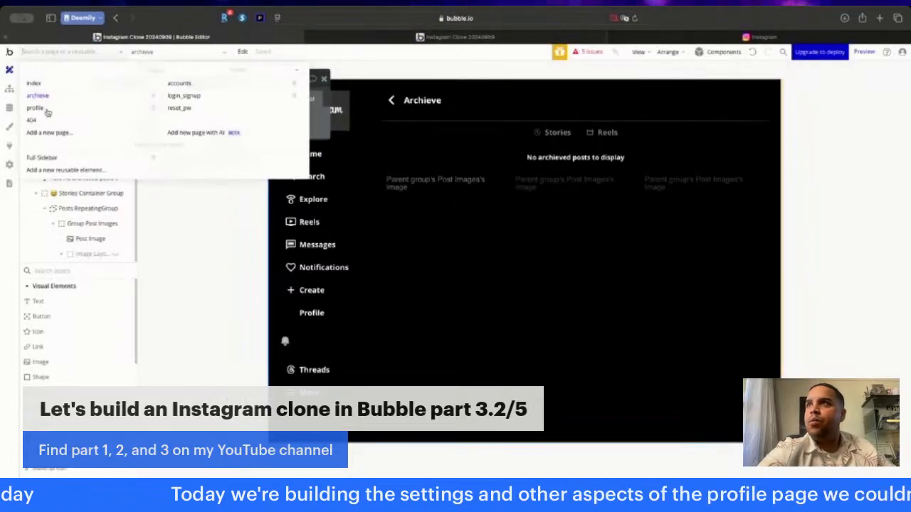
click(35, 107)
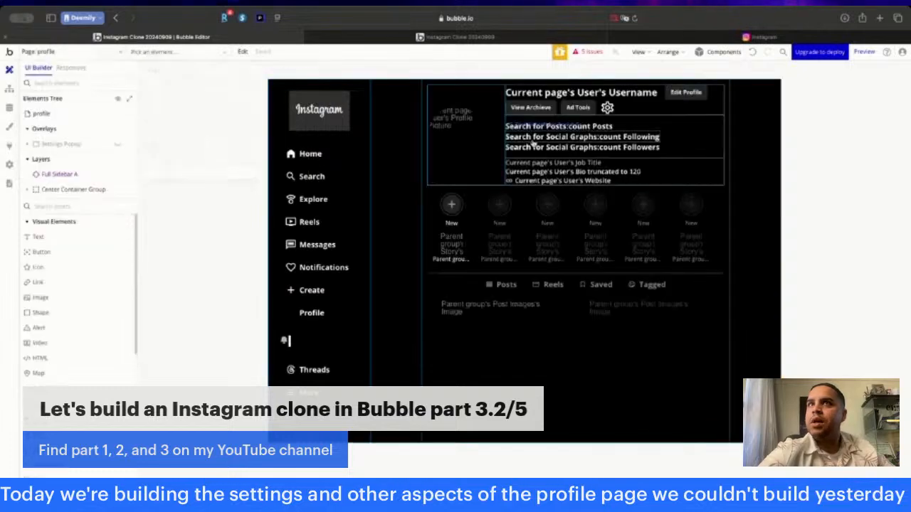
double_click(530, 108)
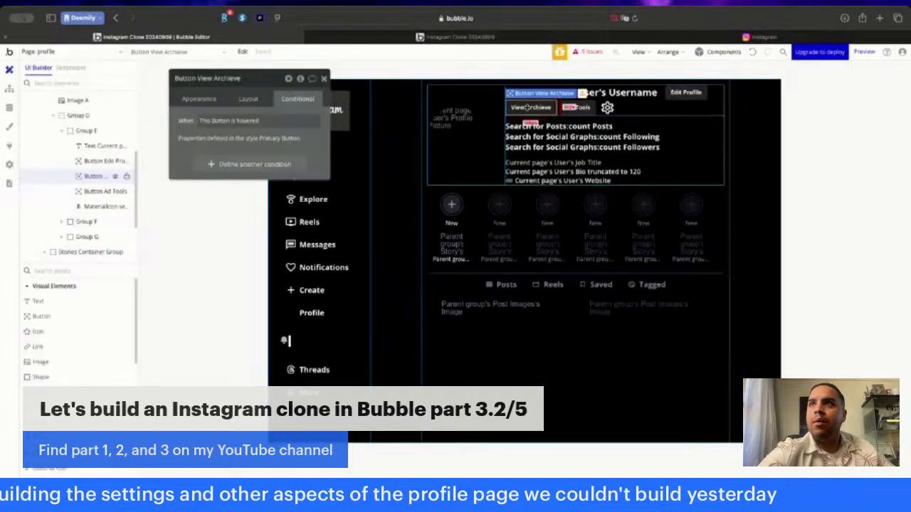
click(200, 99)
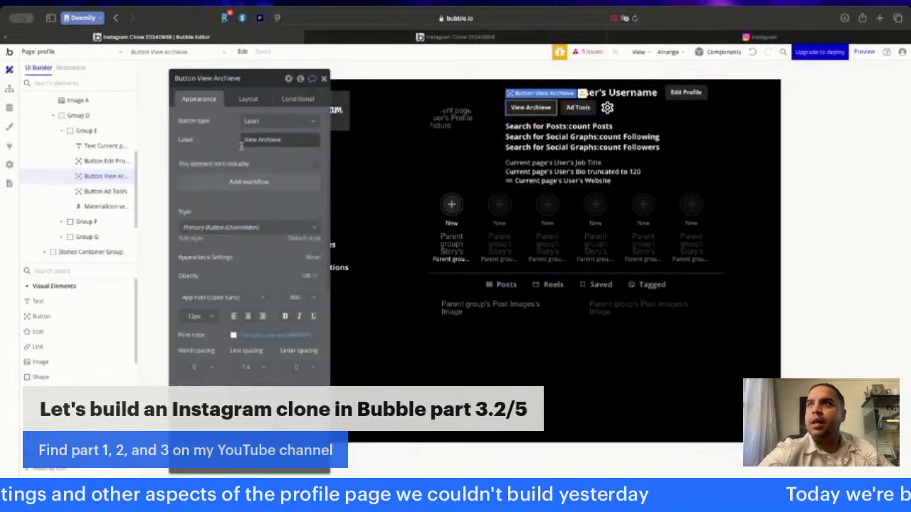
click(246, 184)
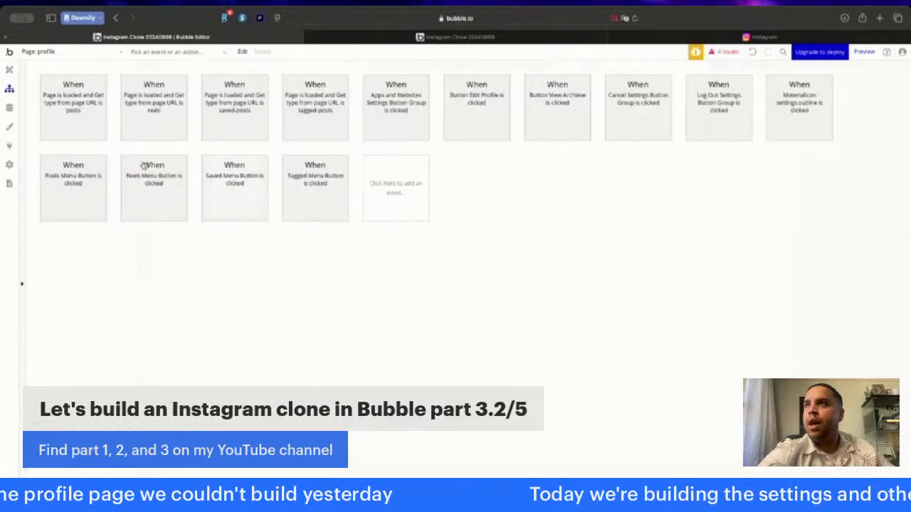
- Add a Go to page action to the View Archieve button's workflow with archieve as its destination
click(72, 170)
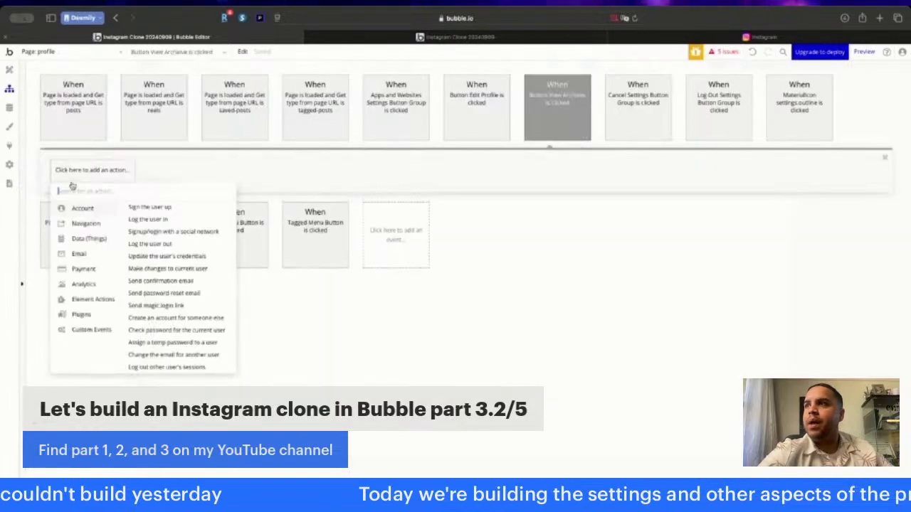
mouse_move(79, 226)
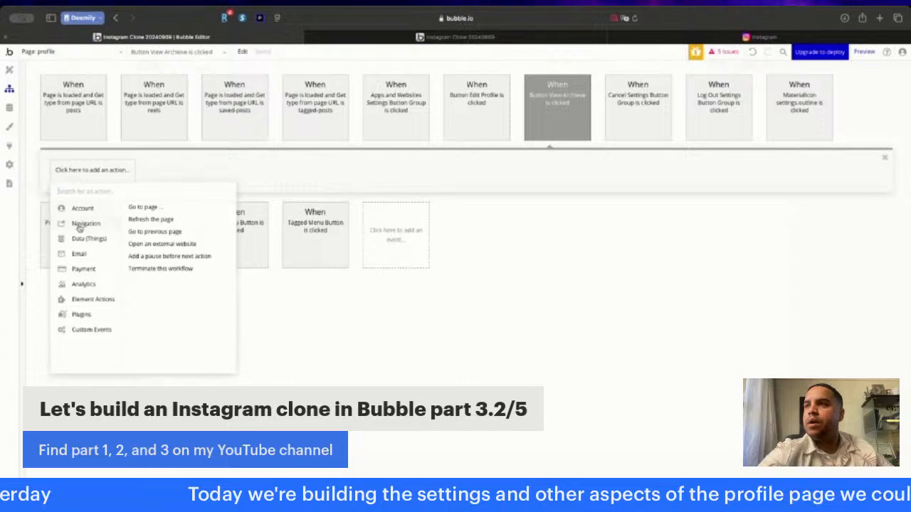
click(143, 207)
click(284, 101)
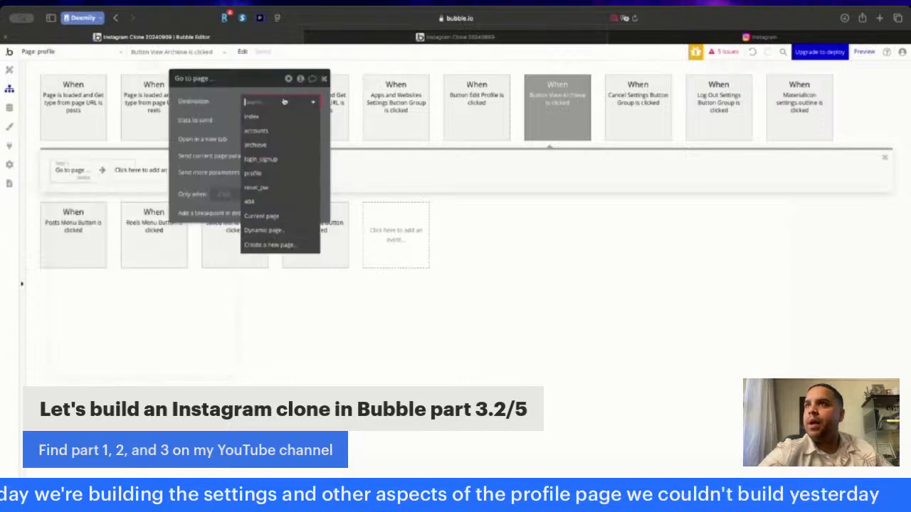
click(267, 145)
click(324, 79)
- Switch to the reloaded app preview, open the profile page and test its View Archieve button
click(411, 37)
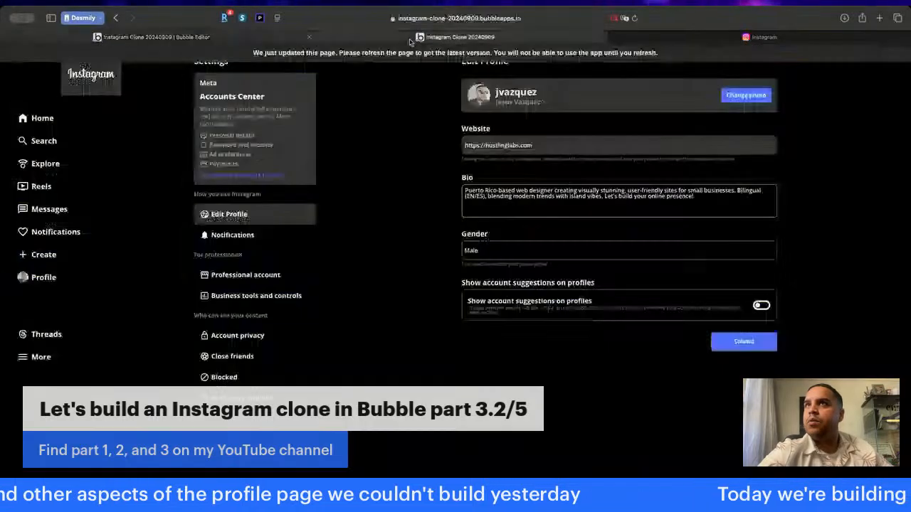
key(super+r)
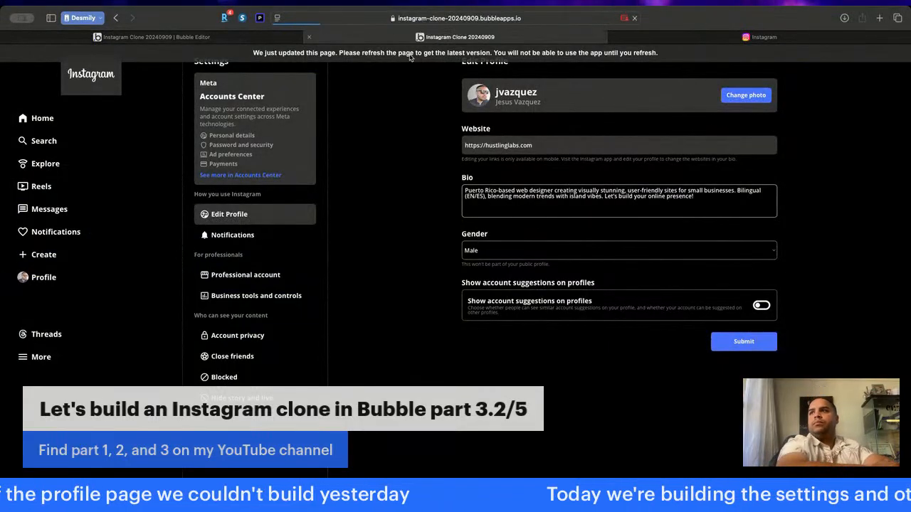
click(48, 282)
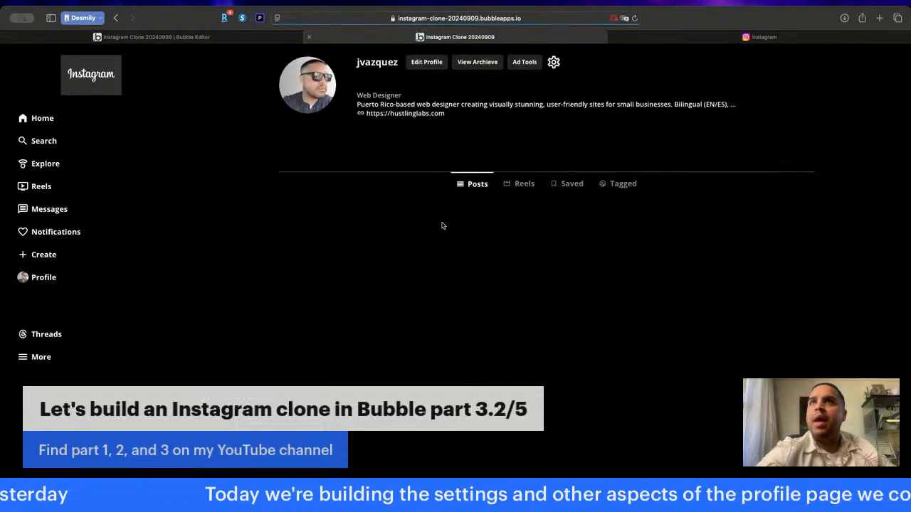
key(super+r)
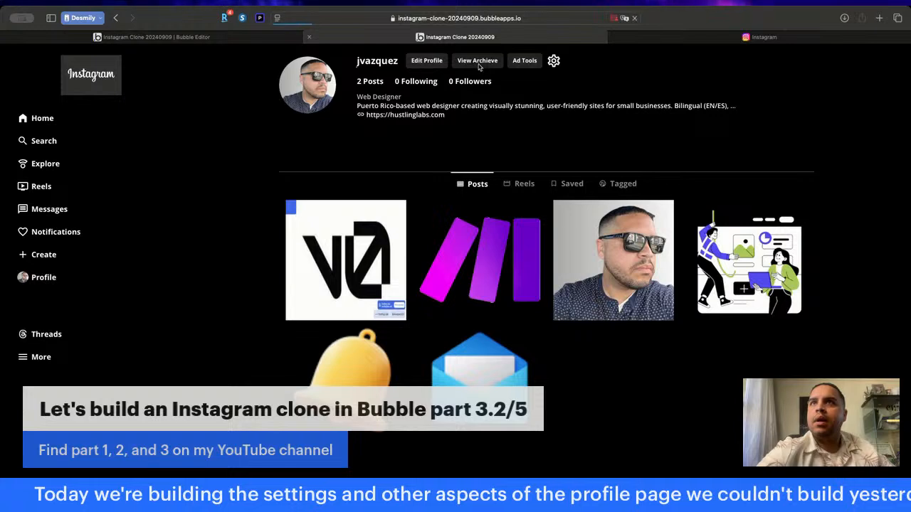
click(477, 62)
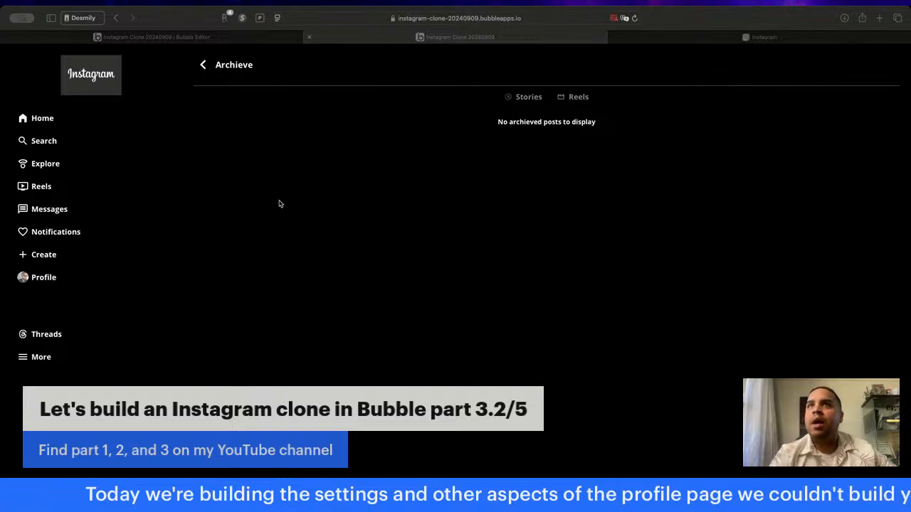
- Switch back to the Bubble editor, open the archieve page and create a click workflow for its back arrow icon
click(206, 38)
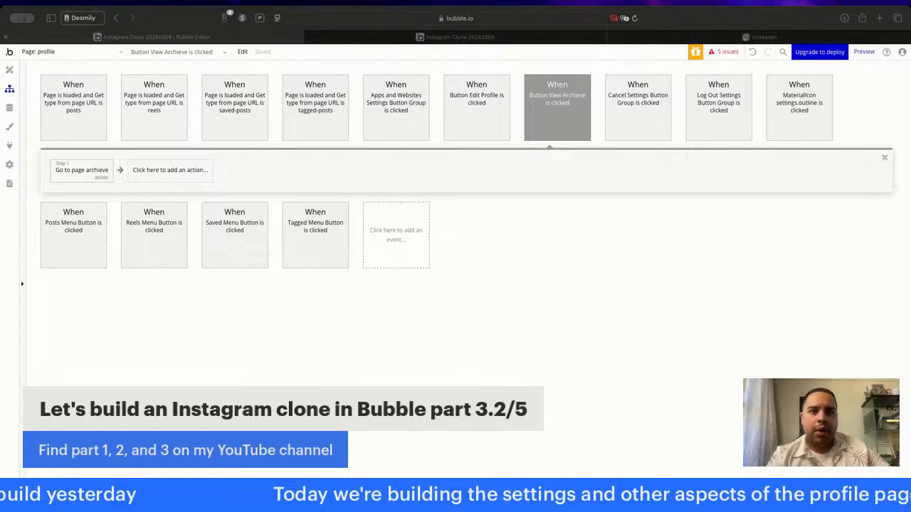
click(269, 166)
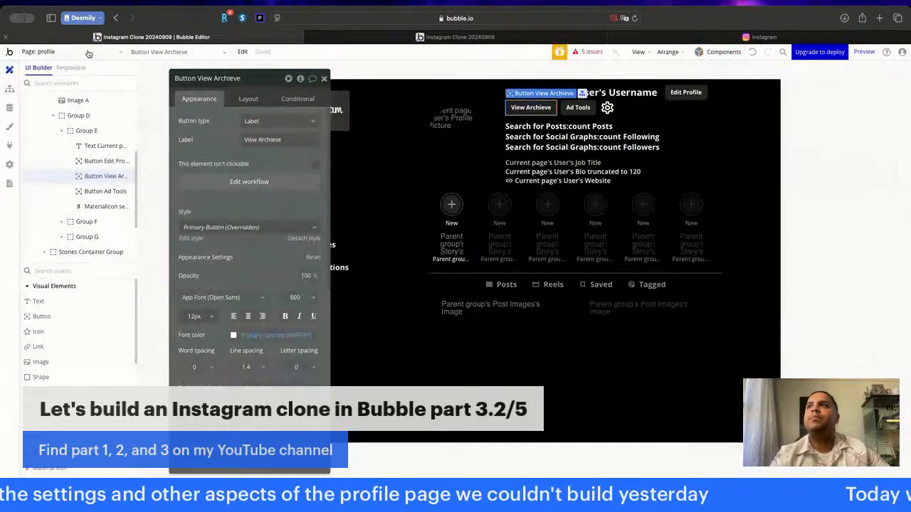
click(88, 54)
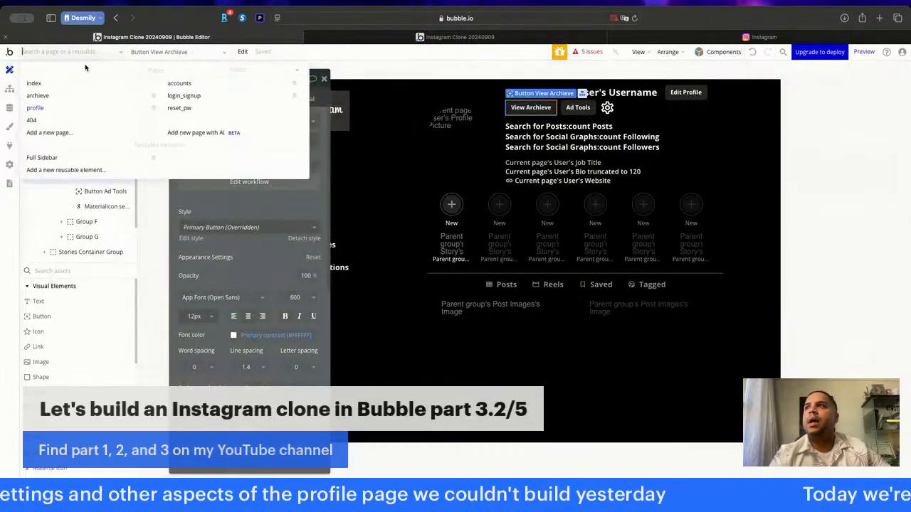
click(67, 97)
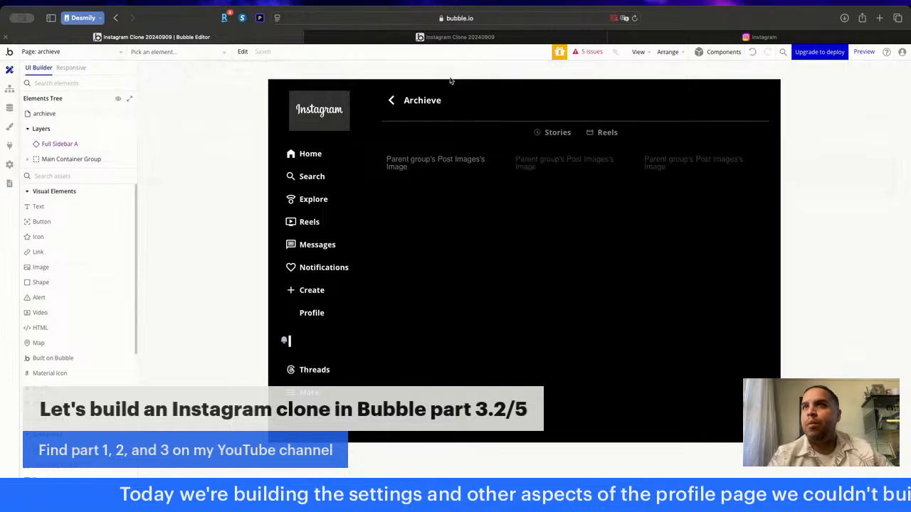
double_click(390, 101)
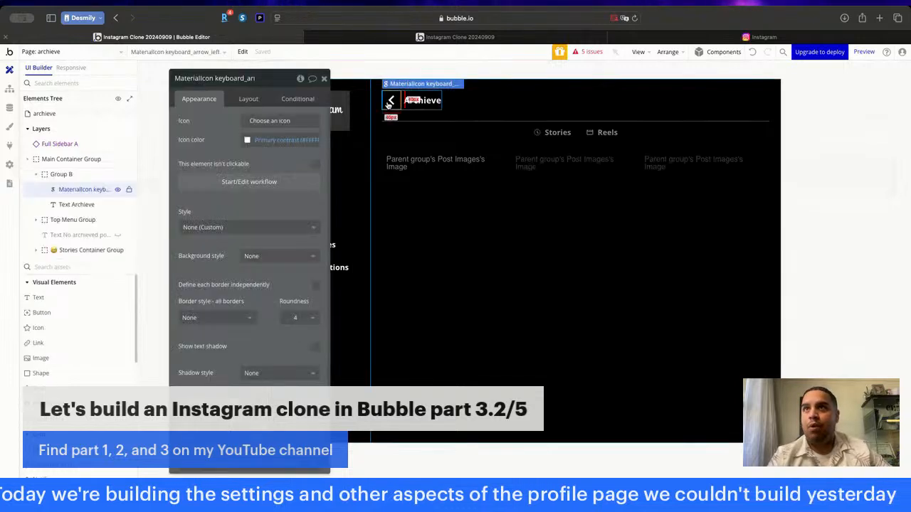
click(250, 182)
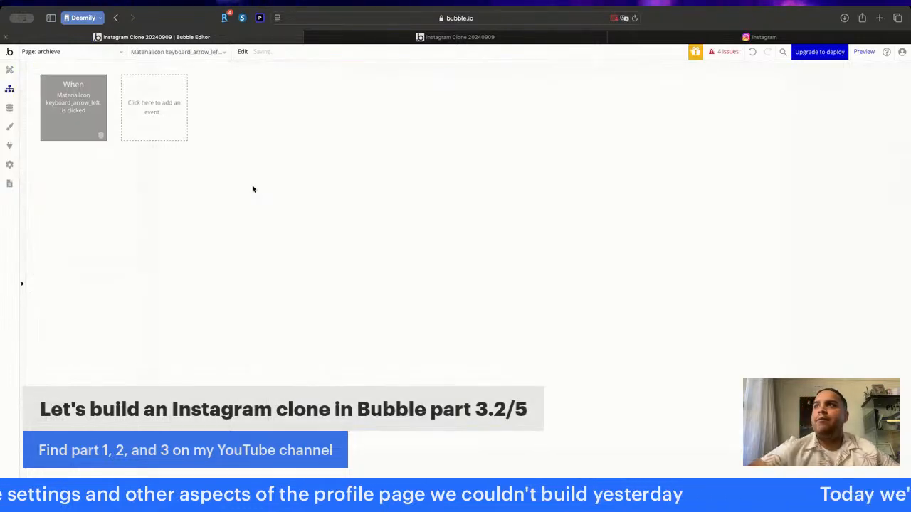
- Add a Go to page action to the back arrow's workflow with profile as destination and Current User as the data to send
click(92, 170)
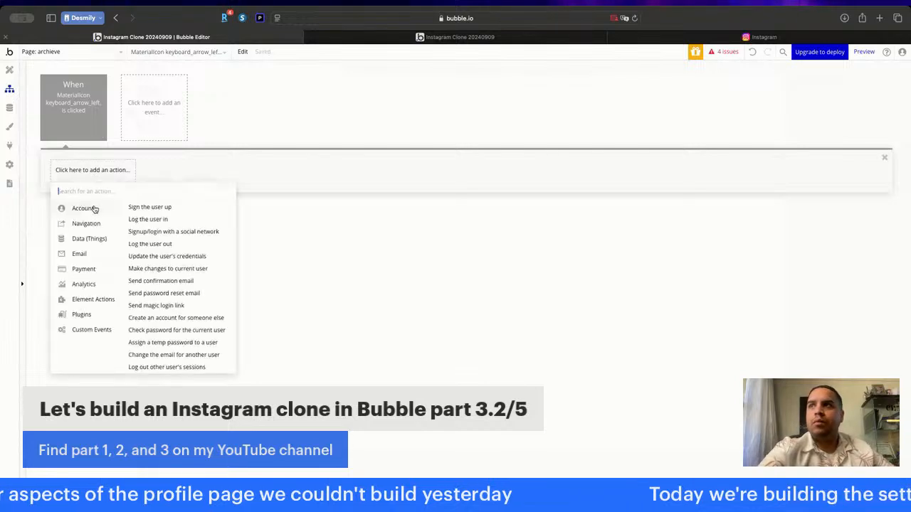
mouse_move(92, 226)
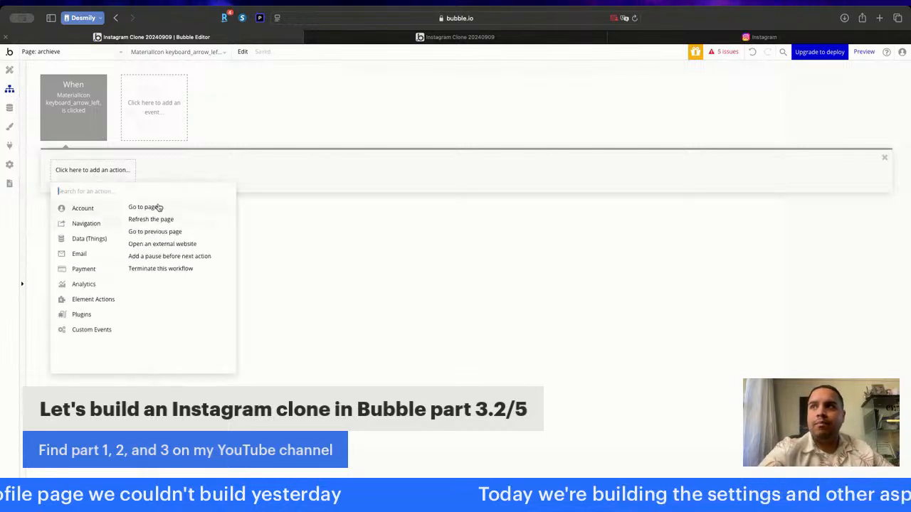
click(151, 207)
click(277, 101)
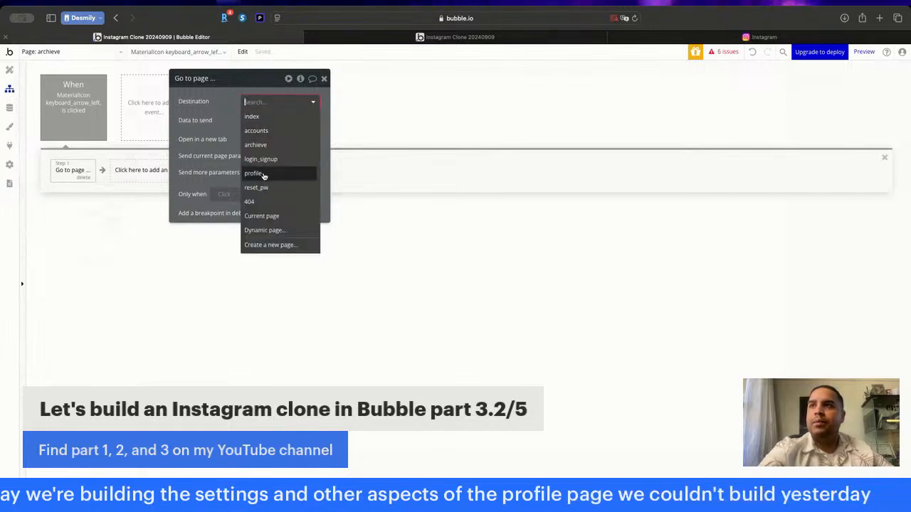
click(264, 173)
click(257, 121)
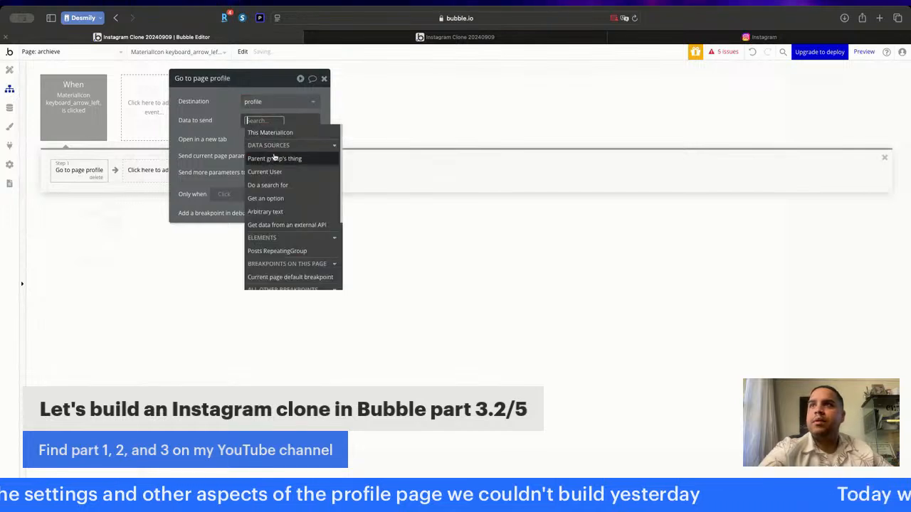
click(264, 171)
click(218, 101)
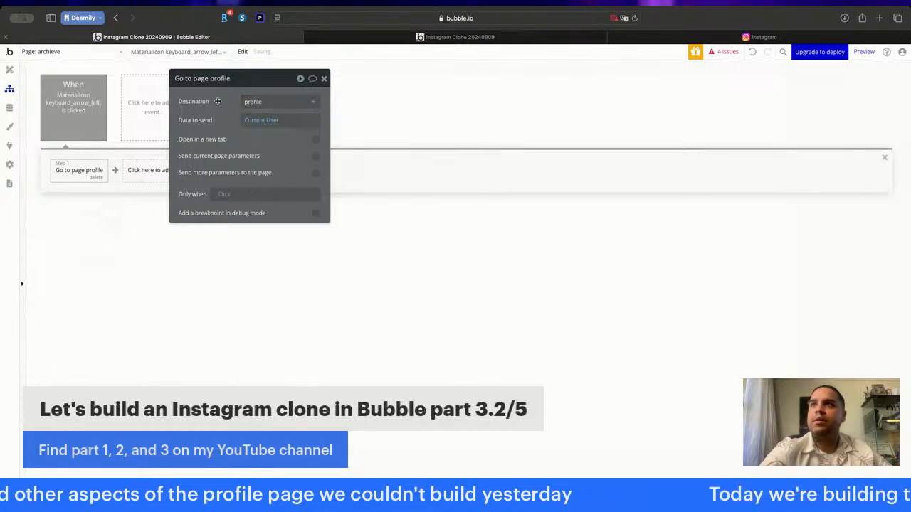
click(324, 78)
click(8, 69)
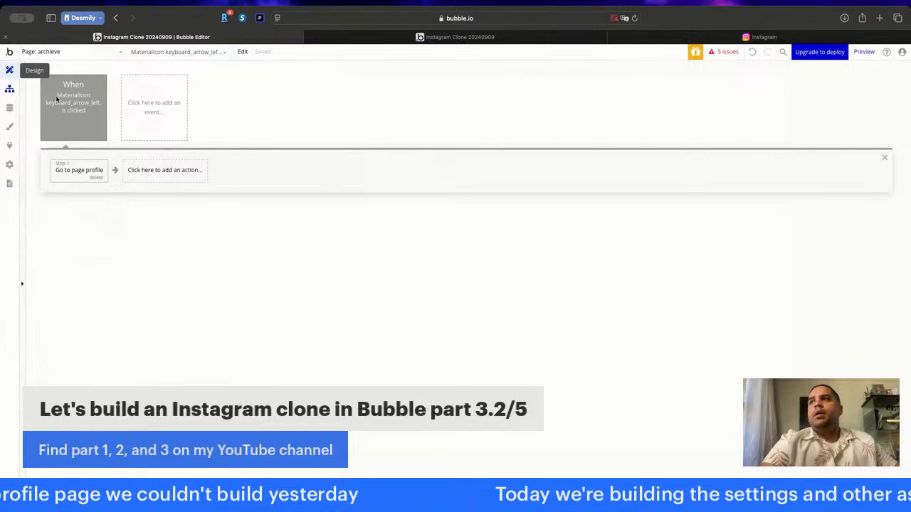